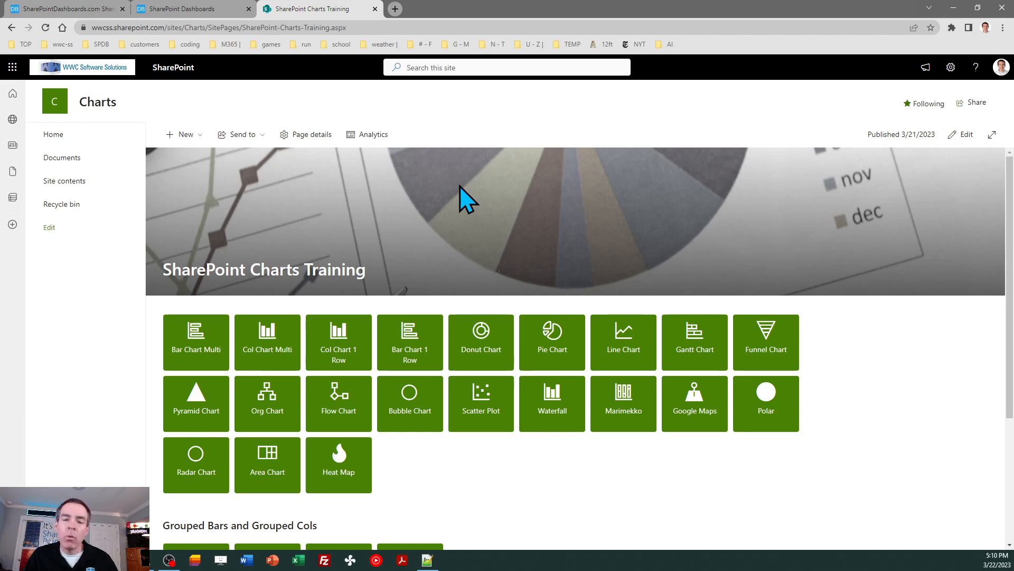
Open the Pie Chart example from the Charts home page and show its list in the All Items view.
click(552, 327)
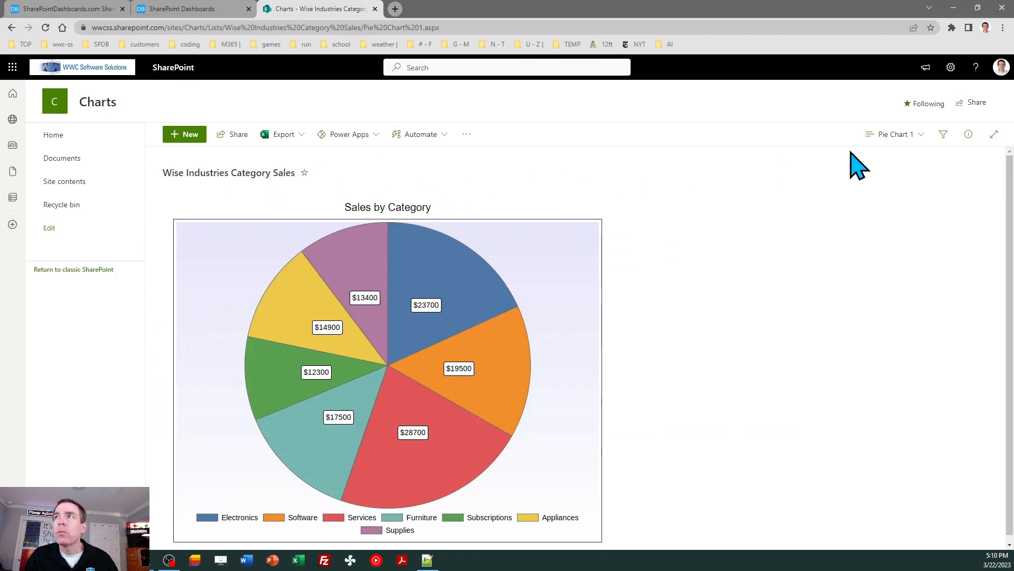
click(900, 135)
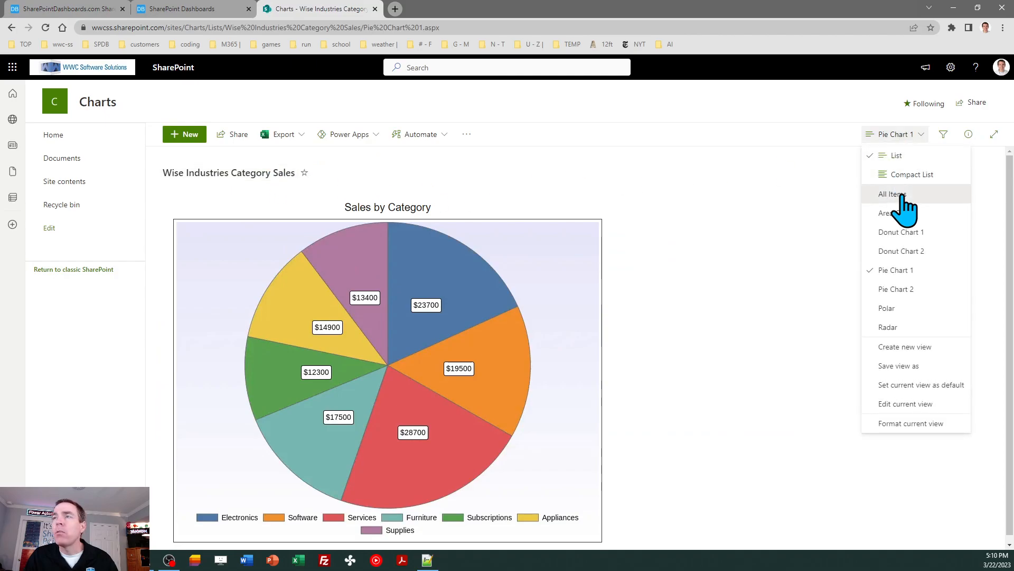
click(893, 194)
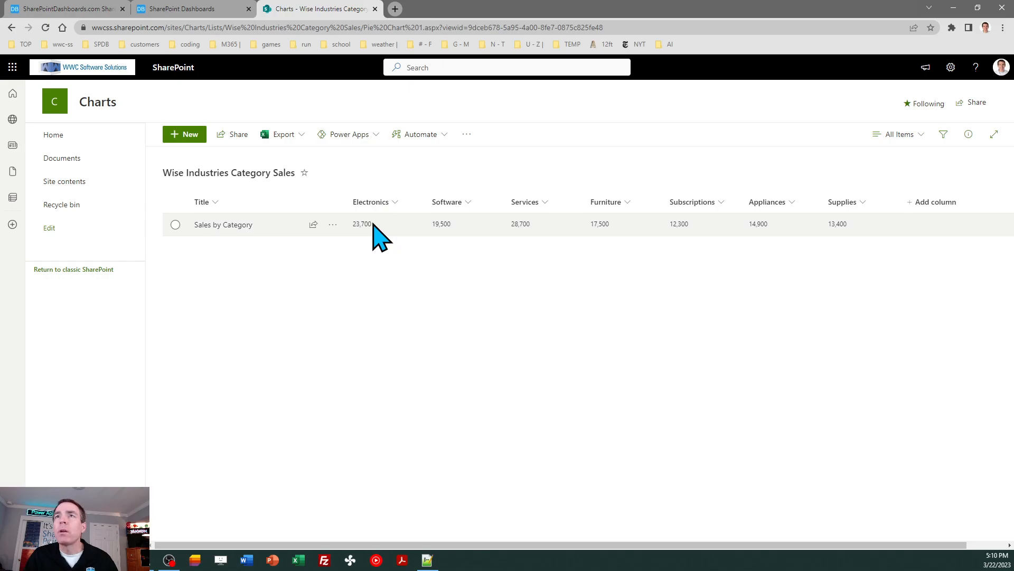
Duplicate the browser tab with the category sales list and open the Charts site contents in the copy.
right_click(328, 15)
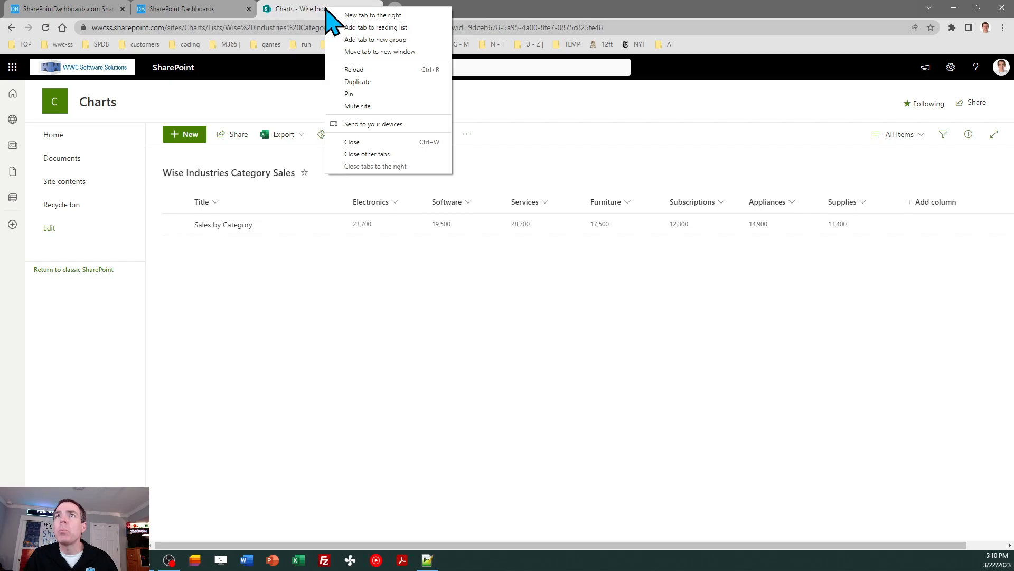
click(358, 83)
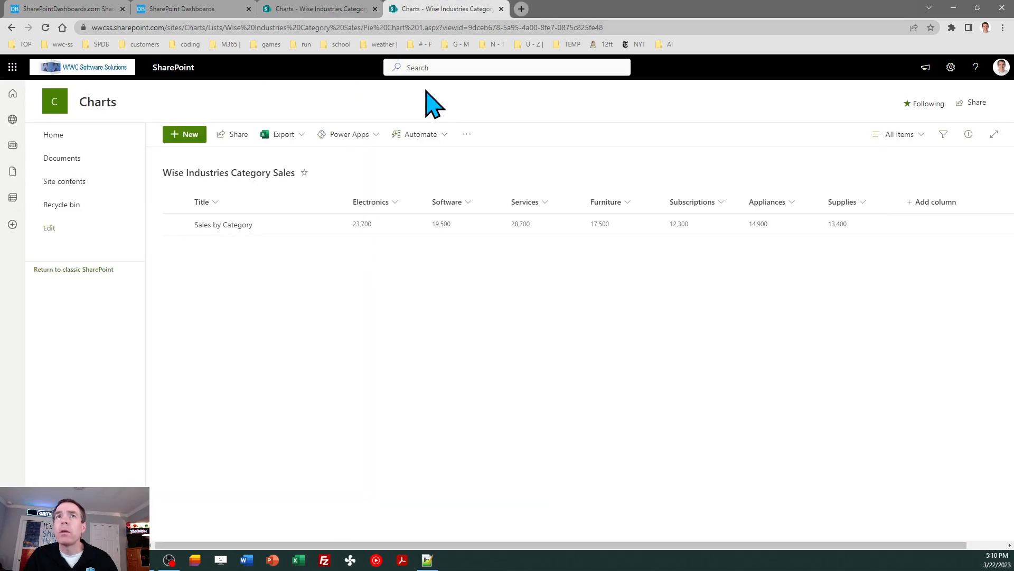
click(67, 182)
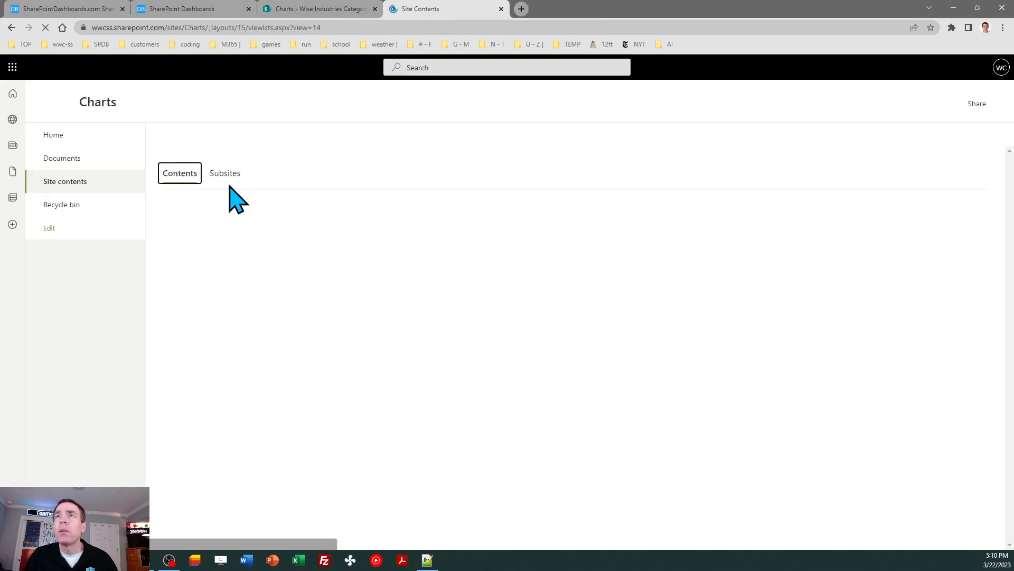
Create a blank list named "Category Sales Pictrogram" that is not shown in site navigation.
click(190, 139)
click(191, 157)
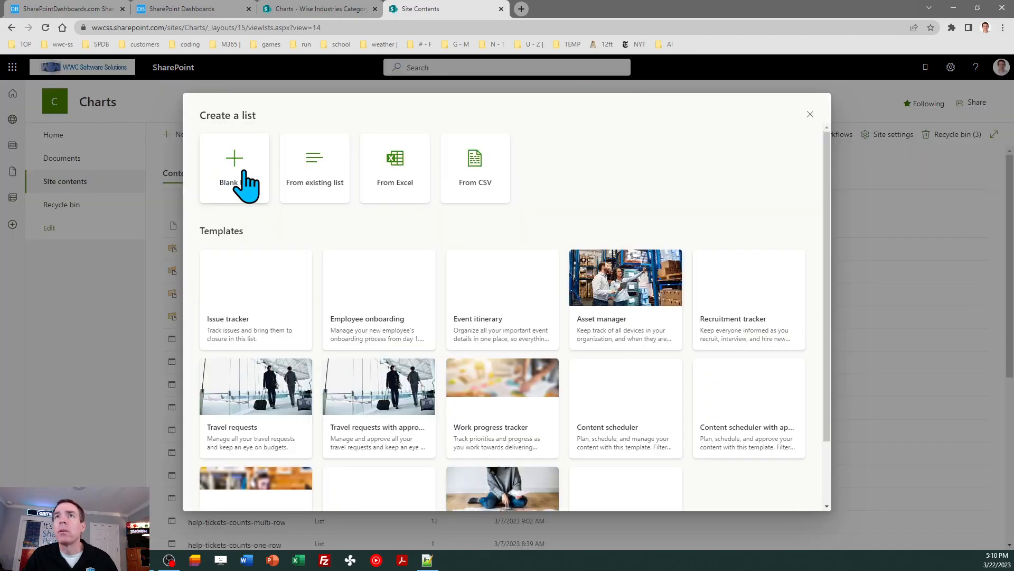
click(250, 189)
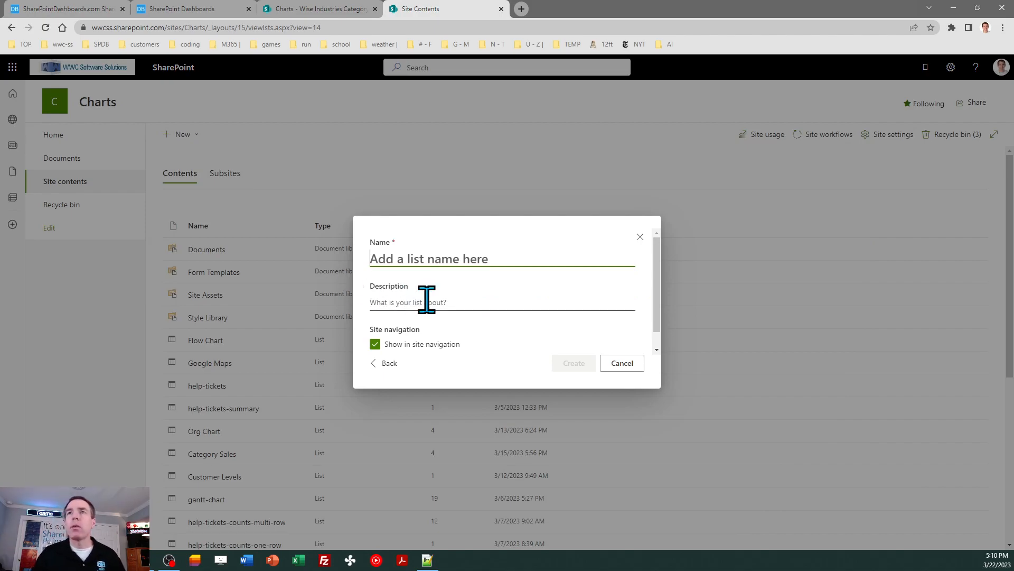
text(Category Sales)
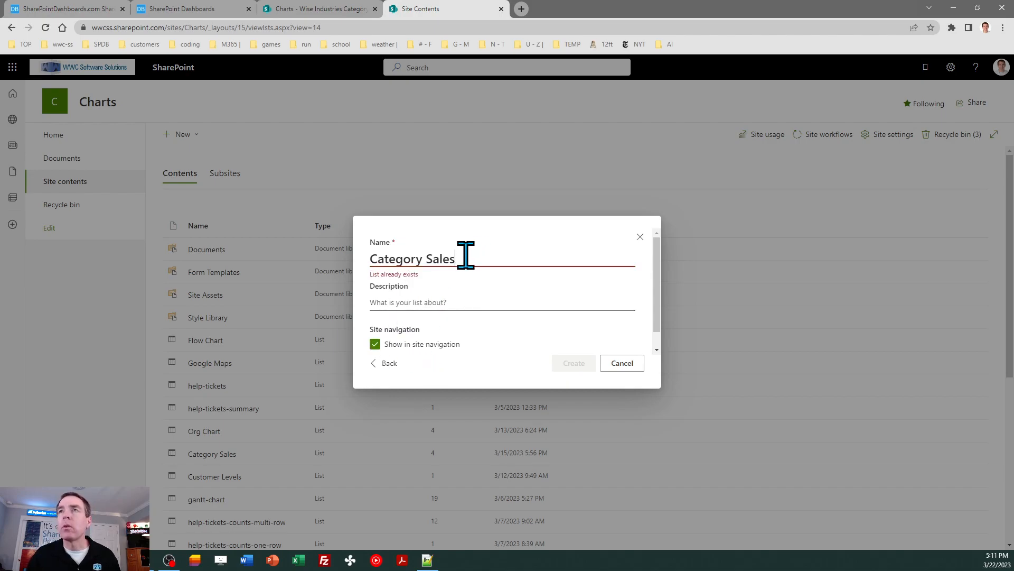
click(333, 9)
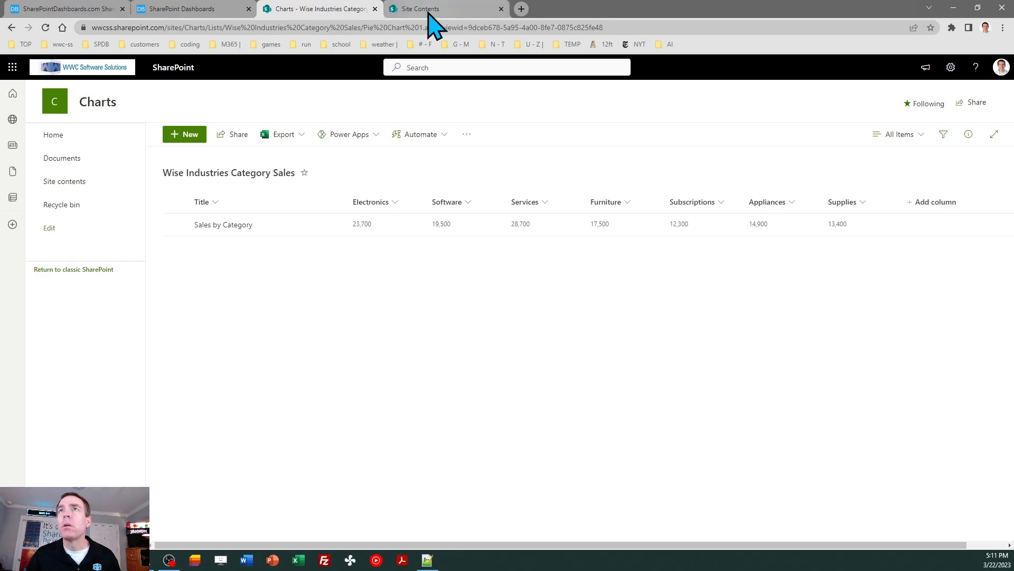
click(428, 11)
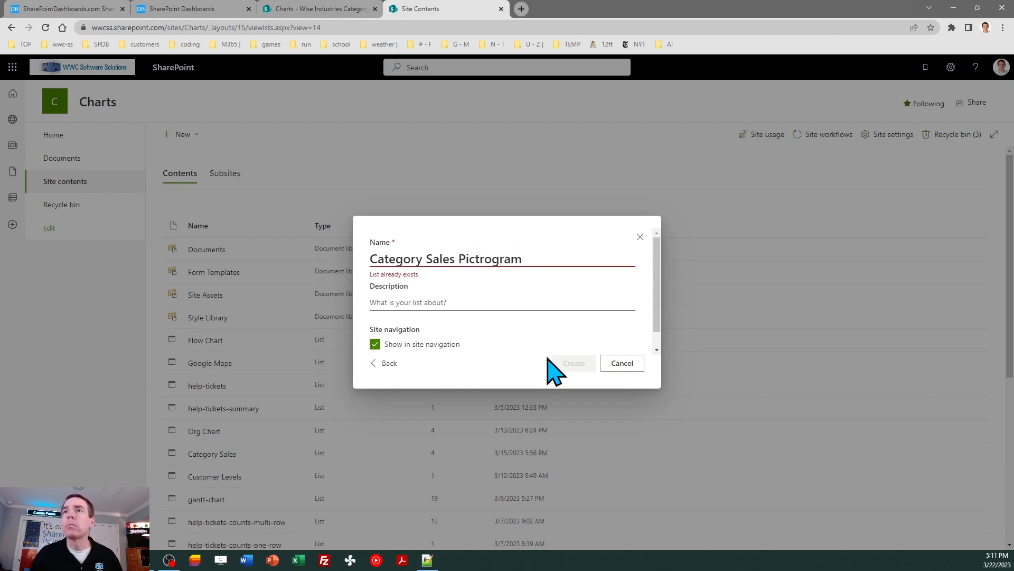
click(375, 344)
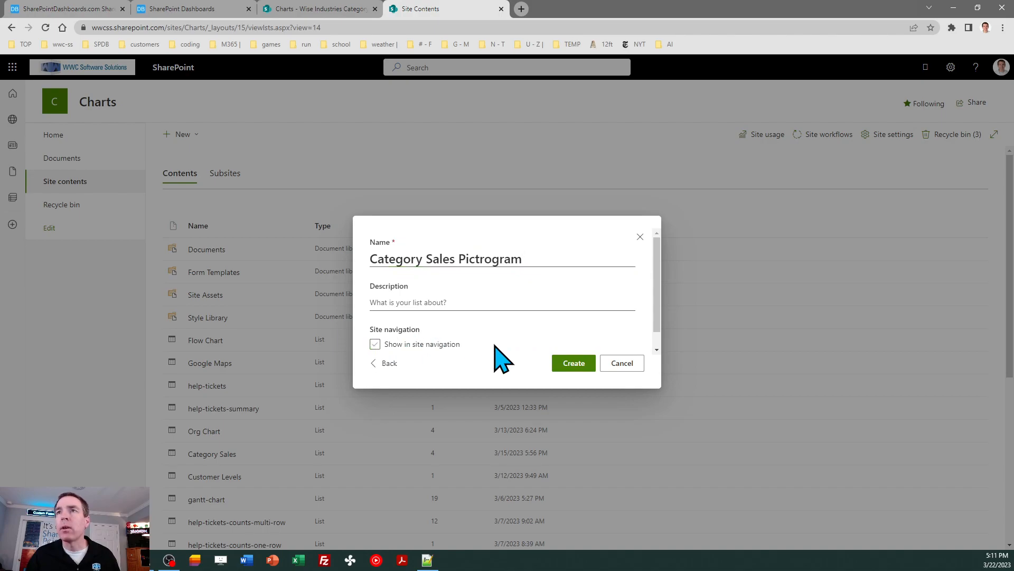
click(563, 363)
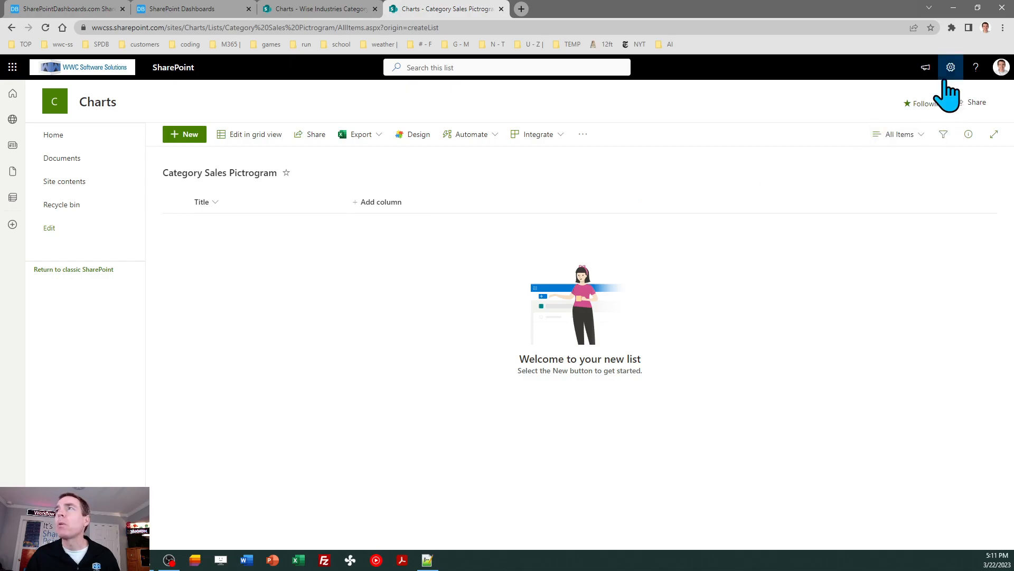
Delete the misspelled "Category Sales Pictrogram" list from the site contents.
click(63, 181)
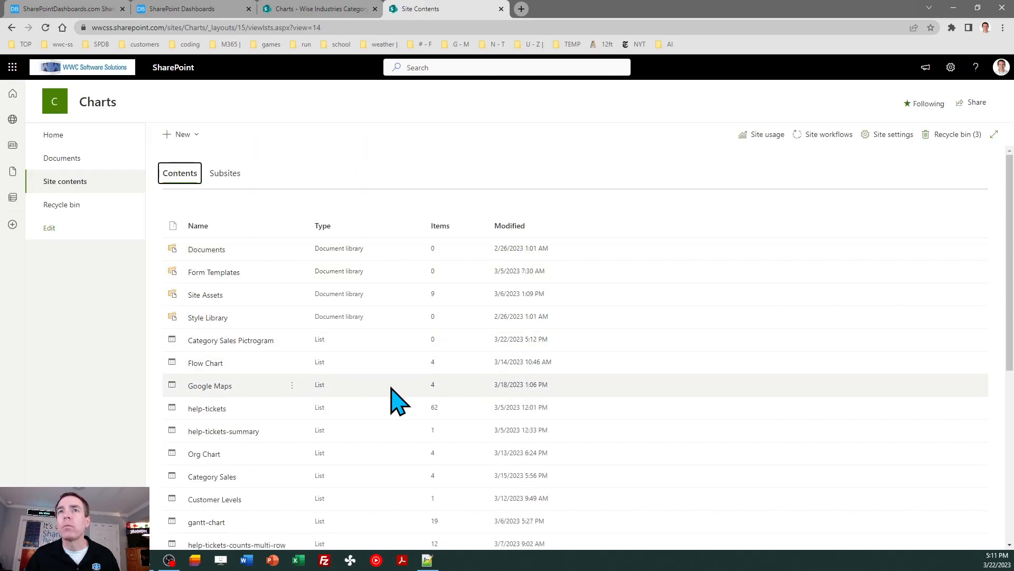
click(292, 340)
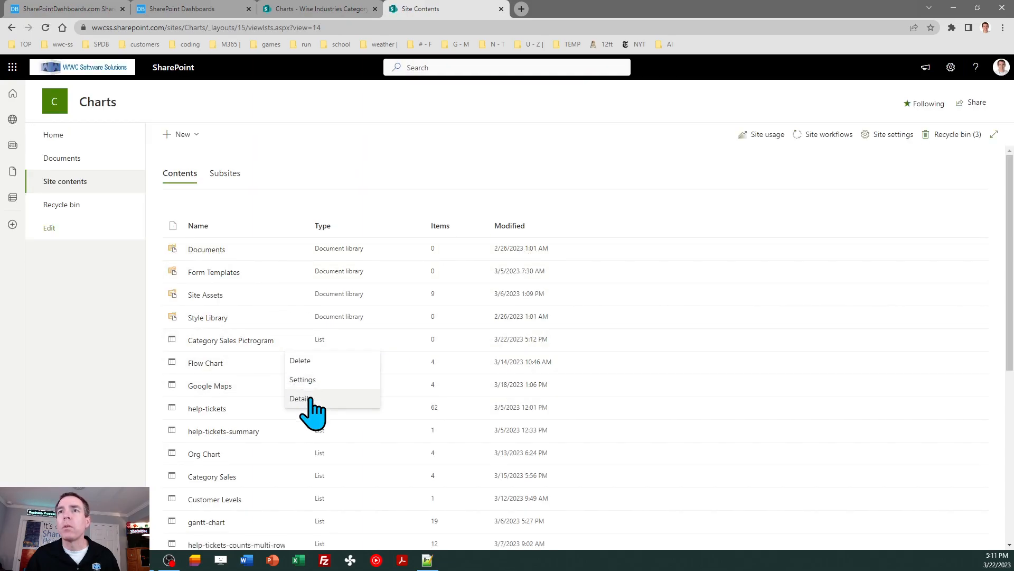
click(300, 360)
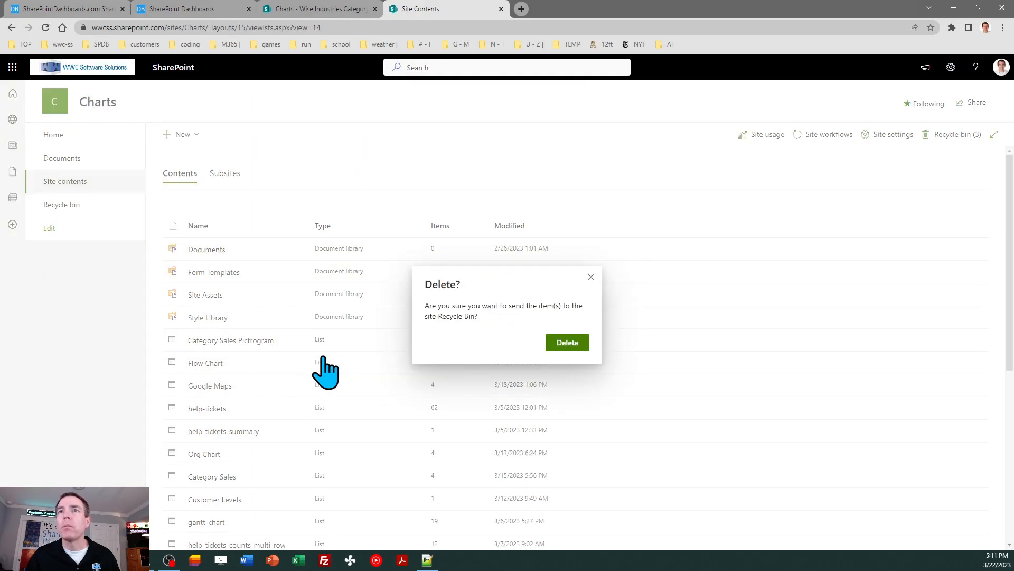
click(567, 342)
Create a blank list named "Category Sales Pictogram" that is not shown in site navigation.
click(196, 135)
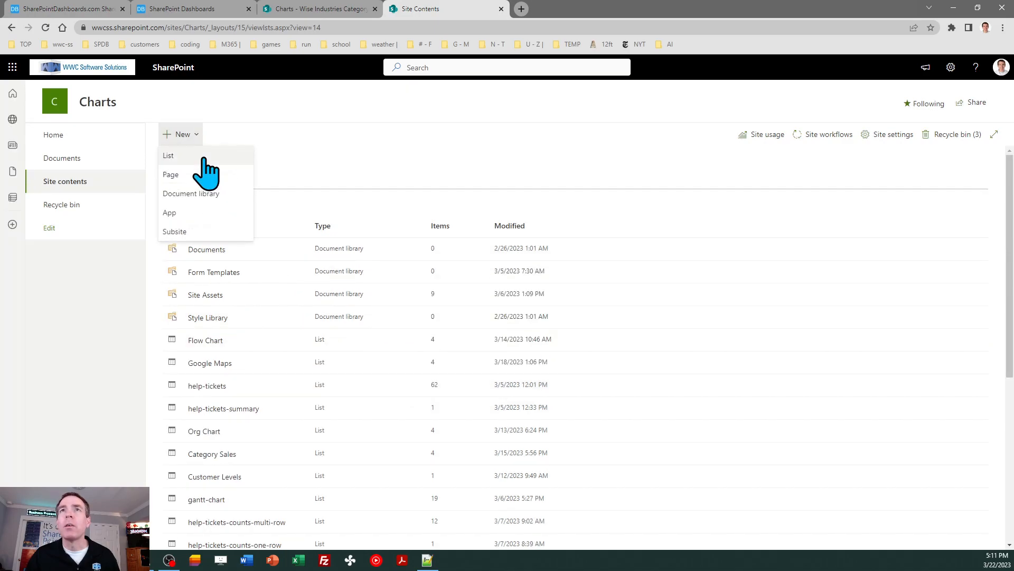
click(203, 156)
click(236, 190)
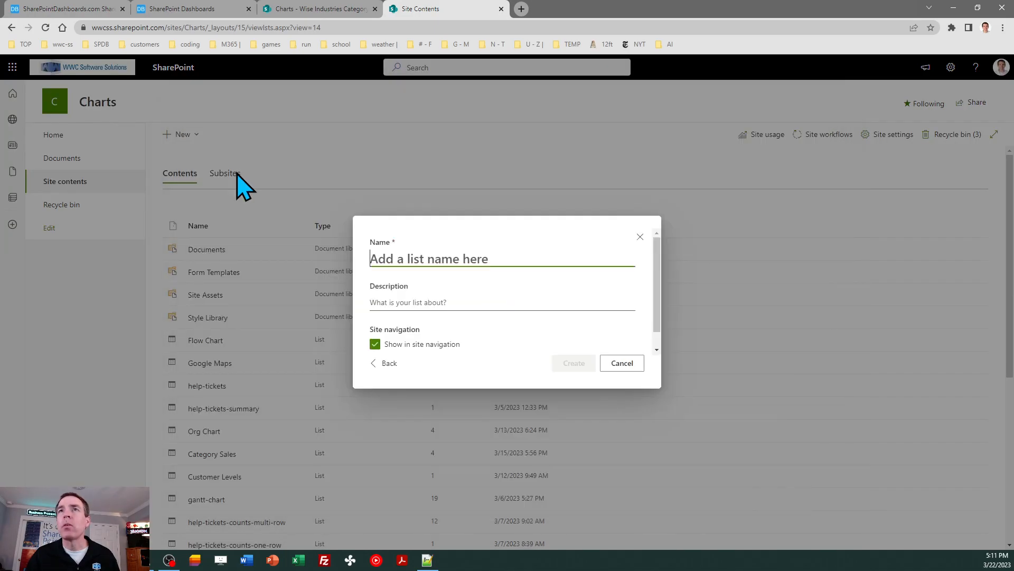
text(Category Sales Pictogram)
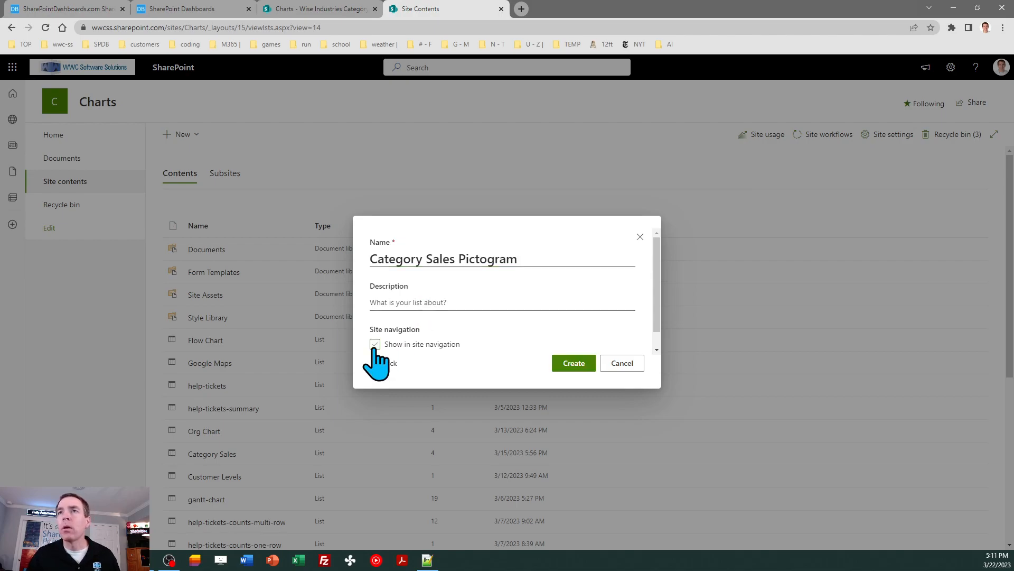
click(561, 364)
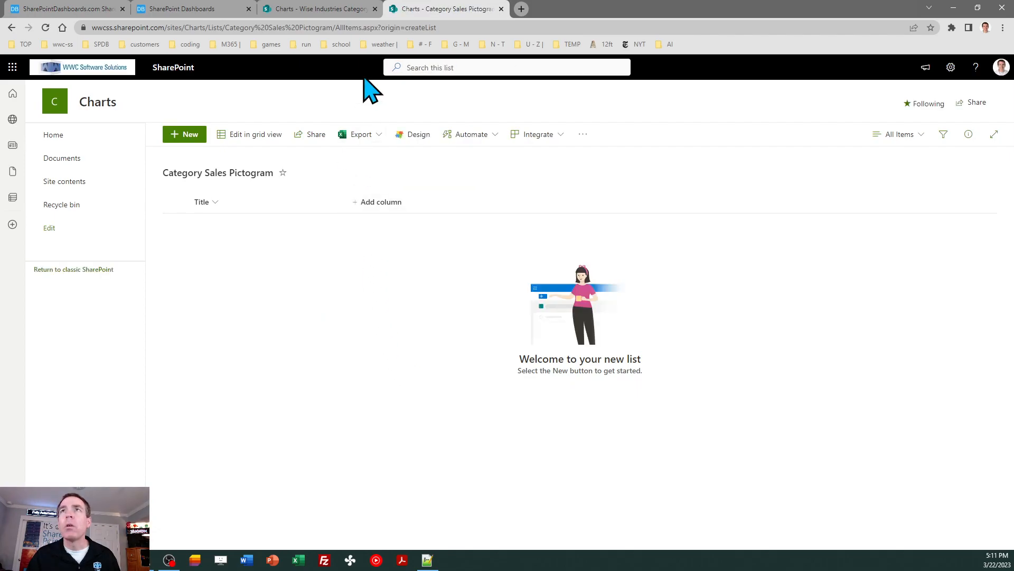
Copy the new list's web address up to and including the list name, without the AllItems.aspx part.
click(334, 27)
drag(334, 26, 87, 27)
key(ctrl+c)
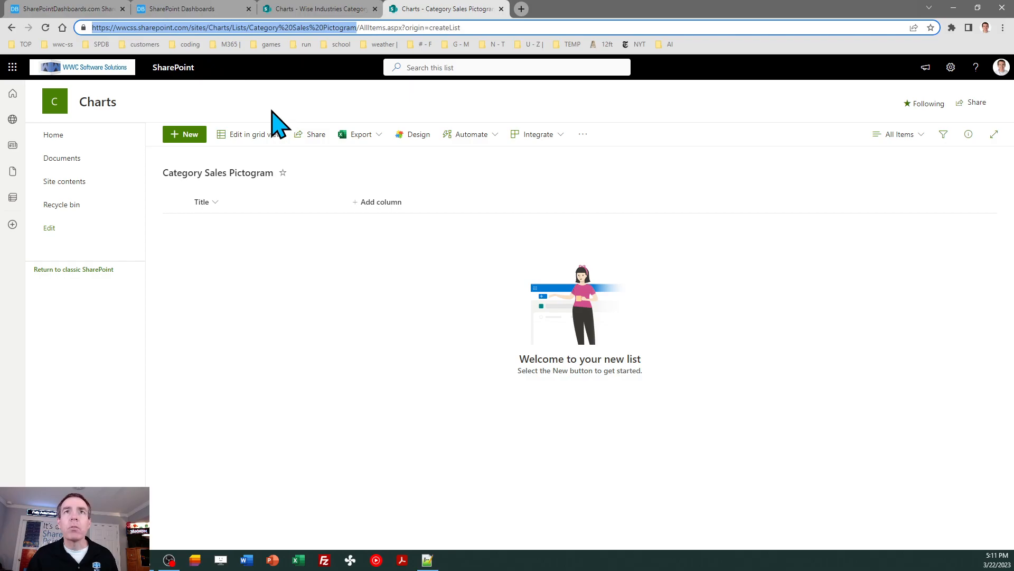
Put the Charts home page in edit mode and add a quick link using the copied list address.
click(53, 136)
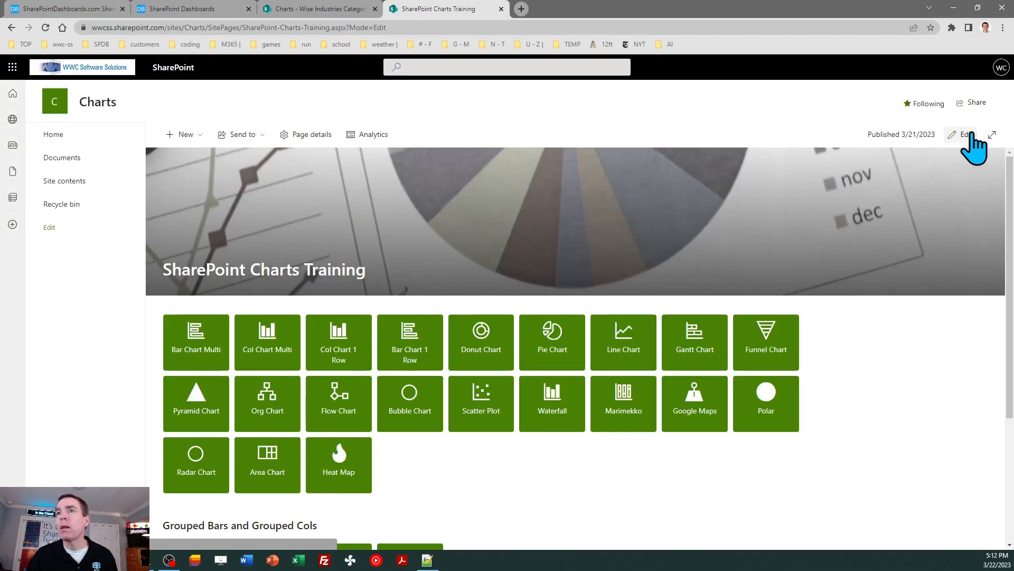
click(965, 136)
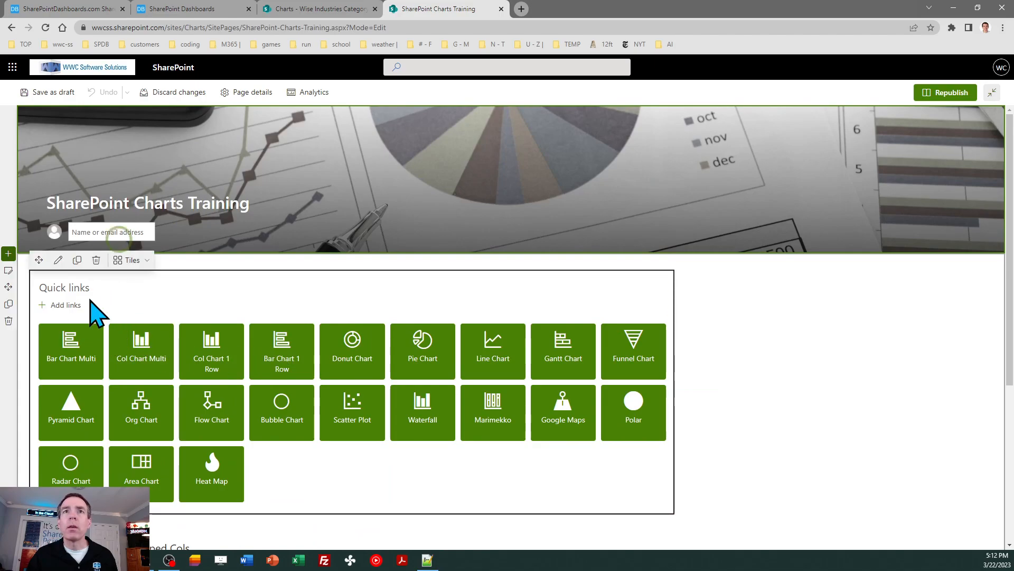
click(72, 306)
click(132, 262)
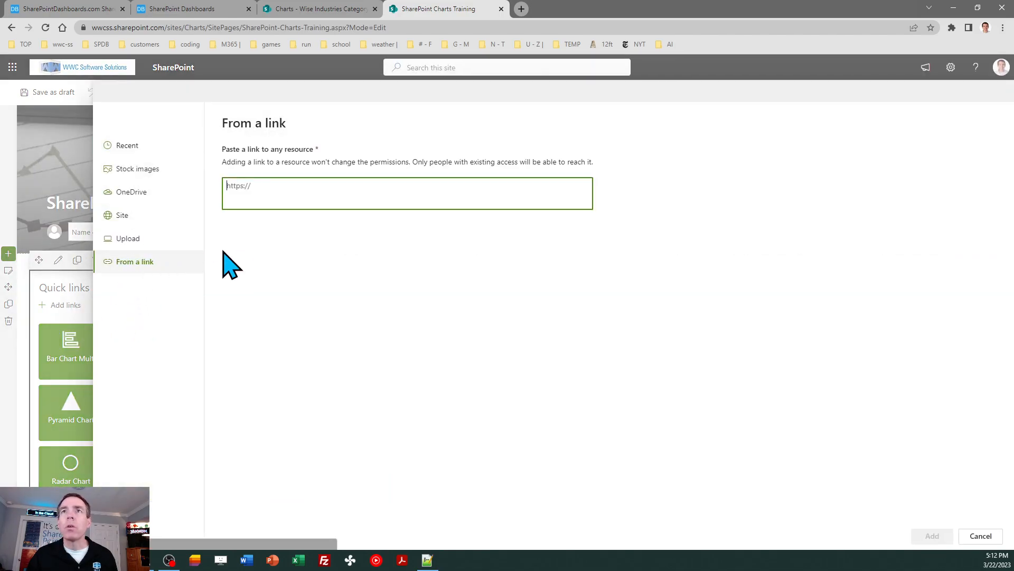
key(ctrl+v)
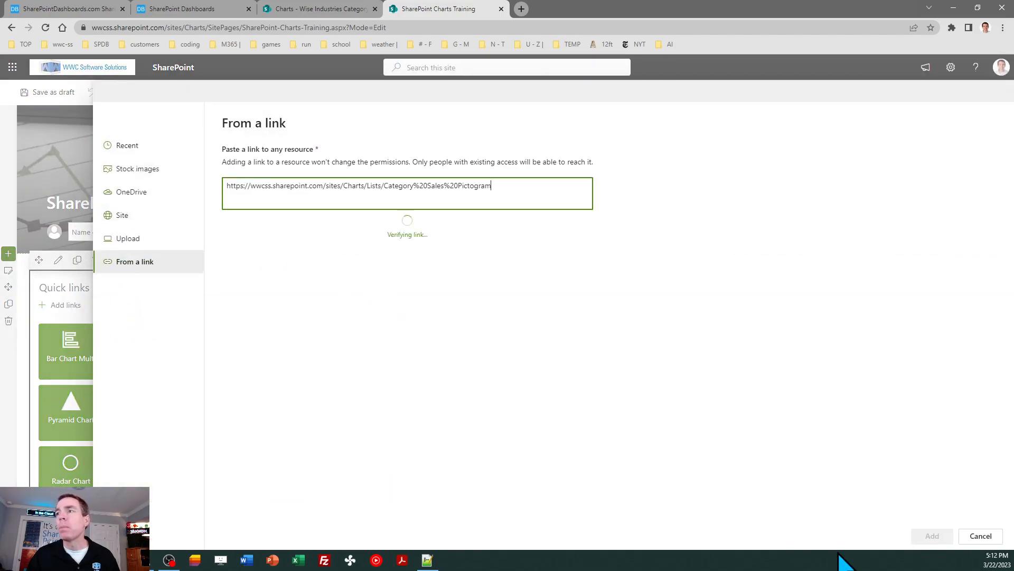
click(931, 537)
Shorten the new quick link's title to "Pictogram".
triple_click(940, 200)
click(906, 200)
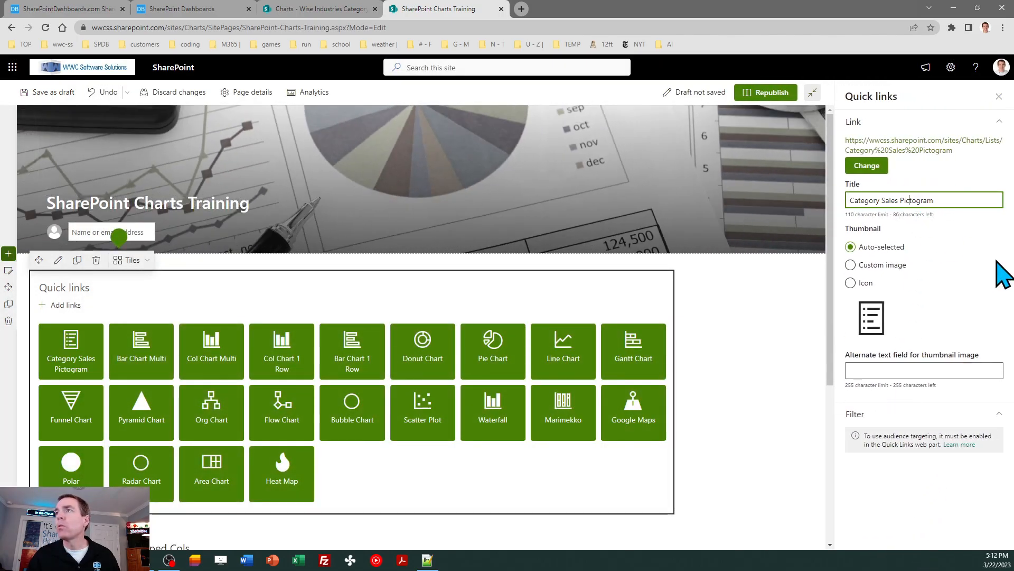
key(BackSpace)
key(BackSpace)
key(BackSpace)
key(BackSpace)
key(BackSpace)
key(BackSpace)
key(BackSpace)
key(BackSpace)
key(BackSpace)
key(BackSpace)
key(BackSpace)
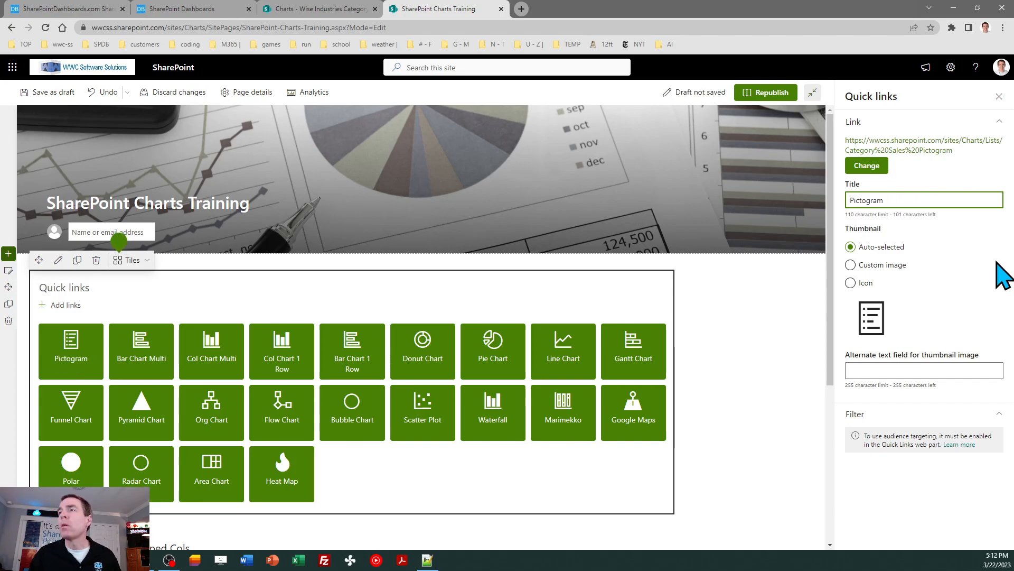
Set the Pictogram link's thumbnail to the "nuiface" smiley icon, found by searching for "face", and close the link settings.
click(850, 282)
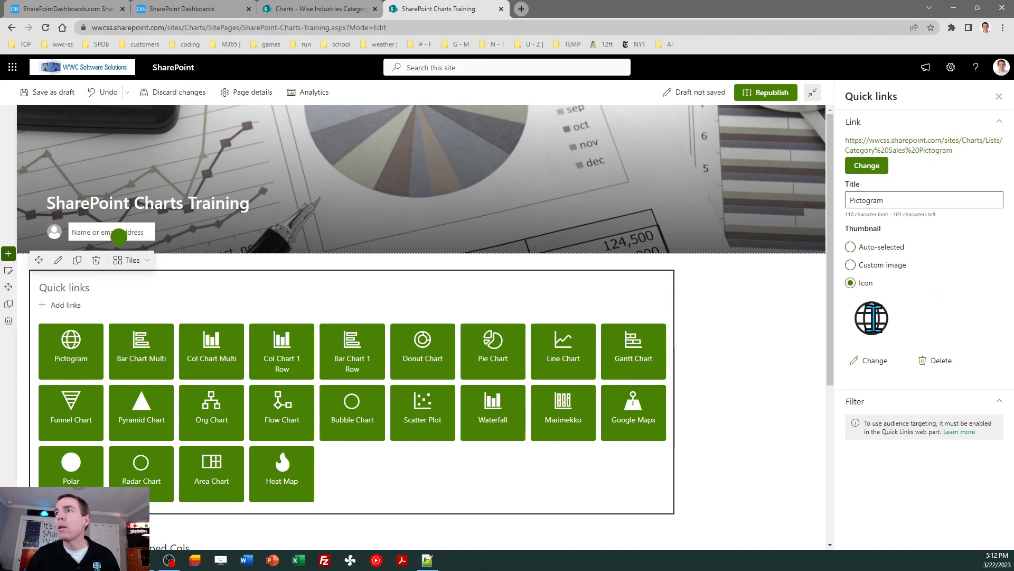
click(875, 361)
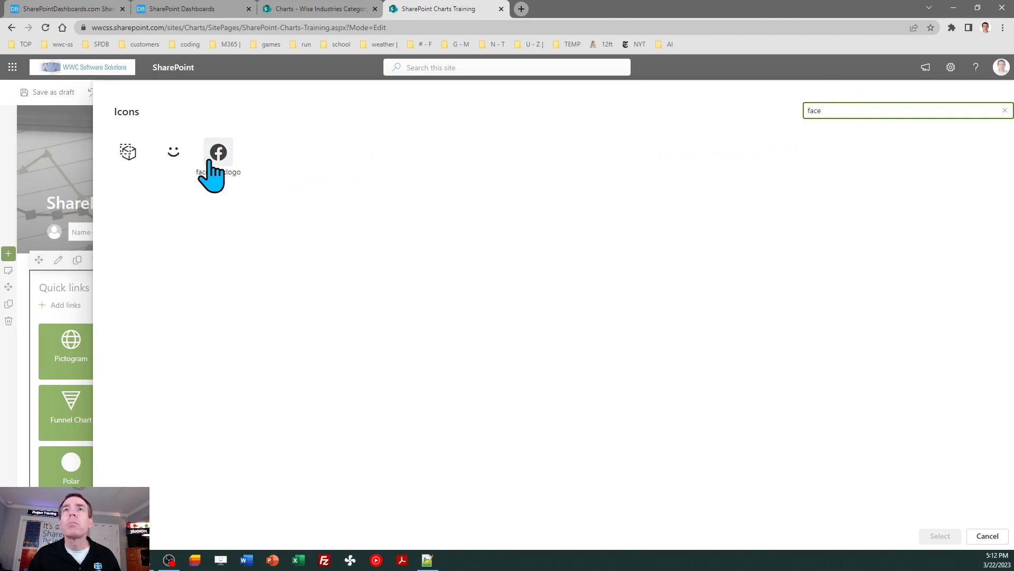
click(173, 153)
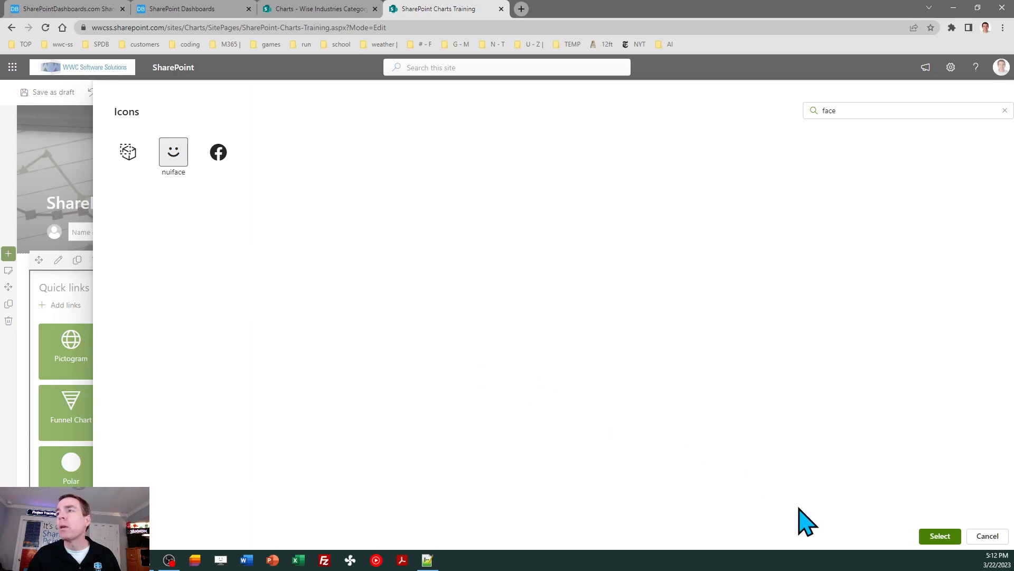
click(940, 536)
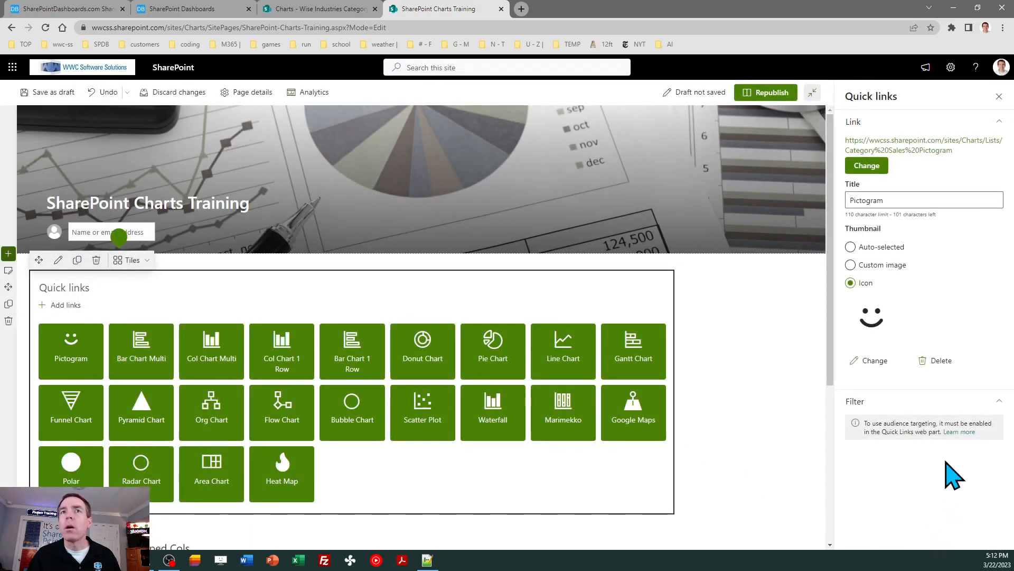
click(999, 96)
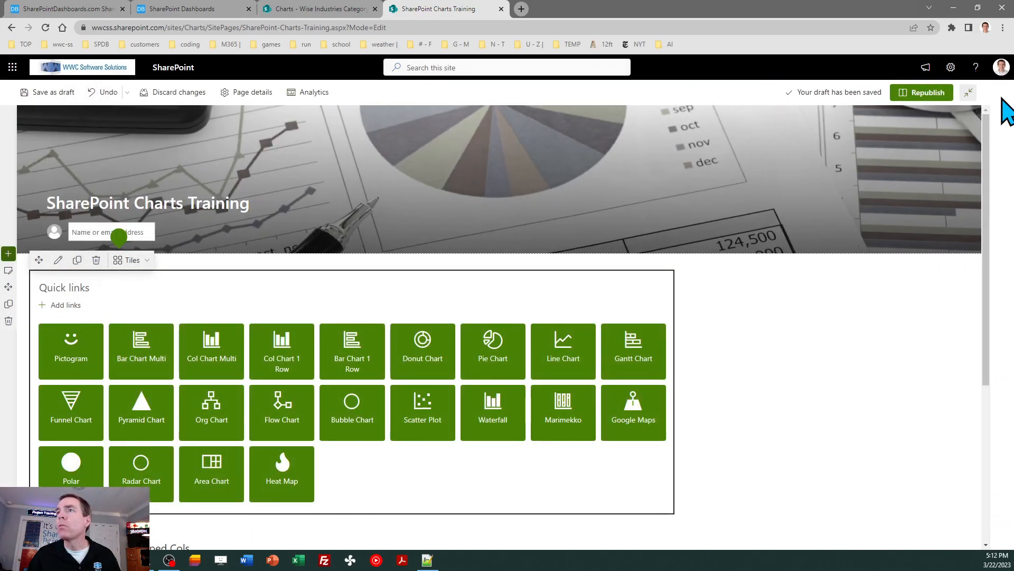
Move the Pictogram tile to the end of the quick links, after Heat Map, and republish the page.
click(71, 346)
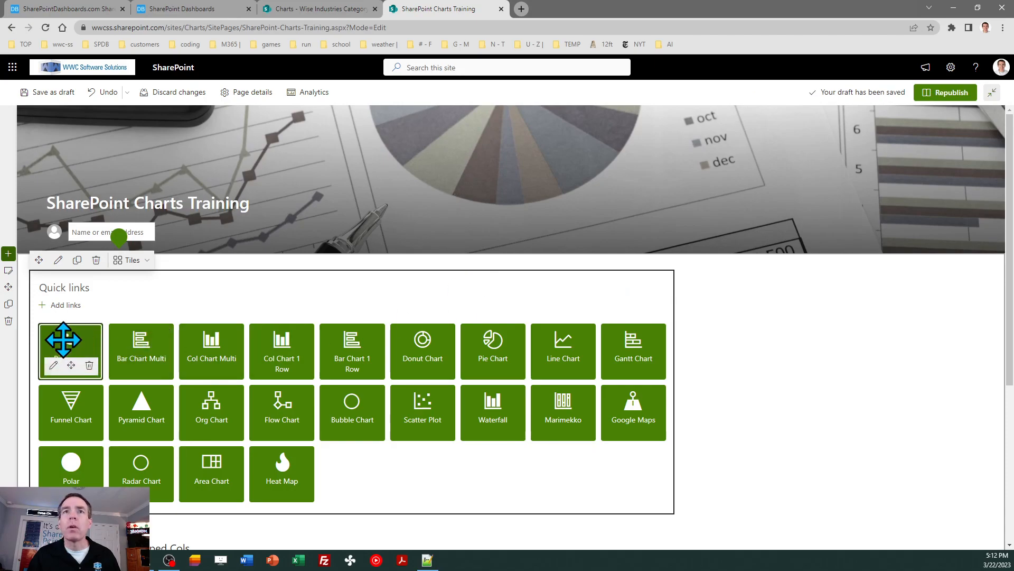
drag(205, 449, 330, 464)
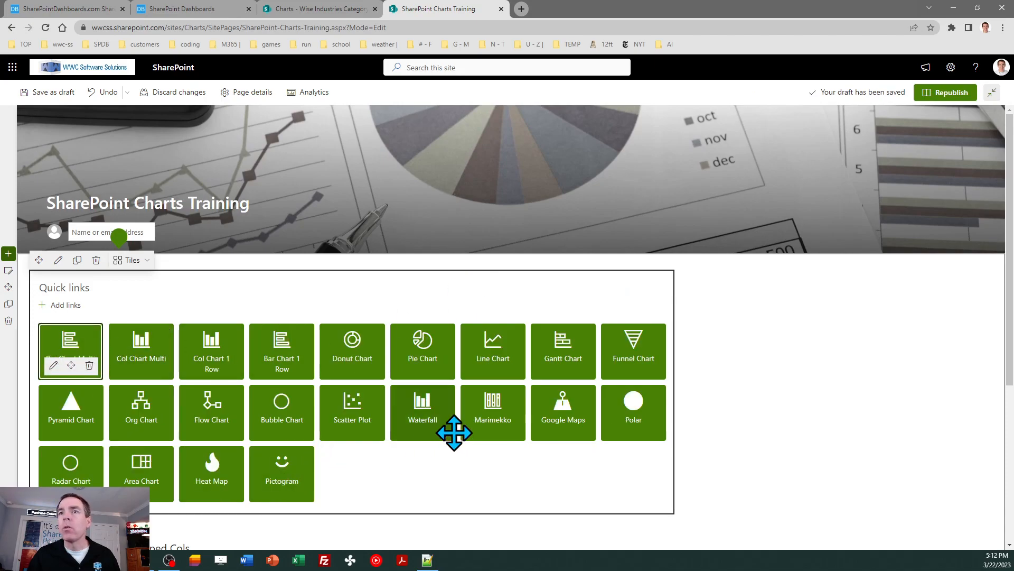
click(948, 94)
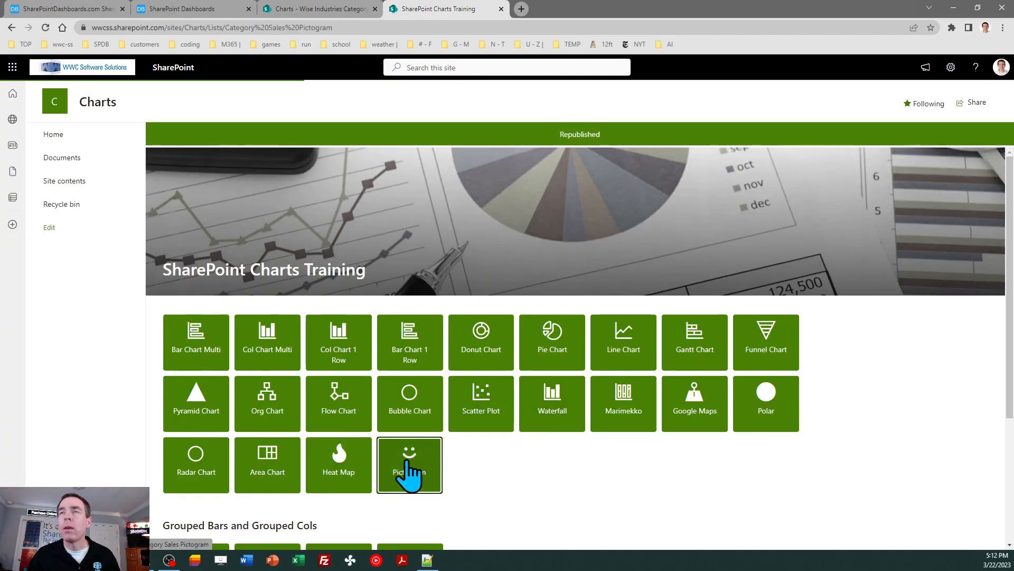
Open the Category Sales Pictogram list from its Pictogram tile and add a single line of text column named "Category".
click(408, 460)
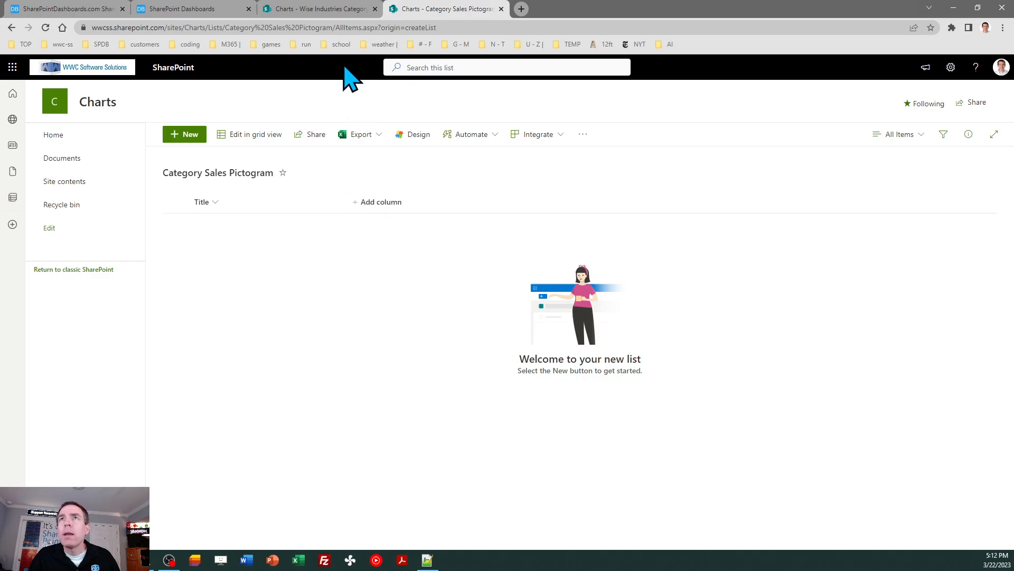
click(329, 8)
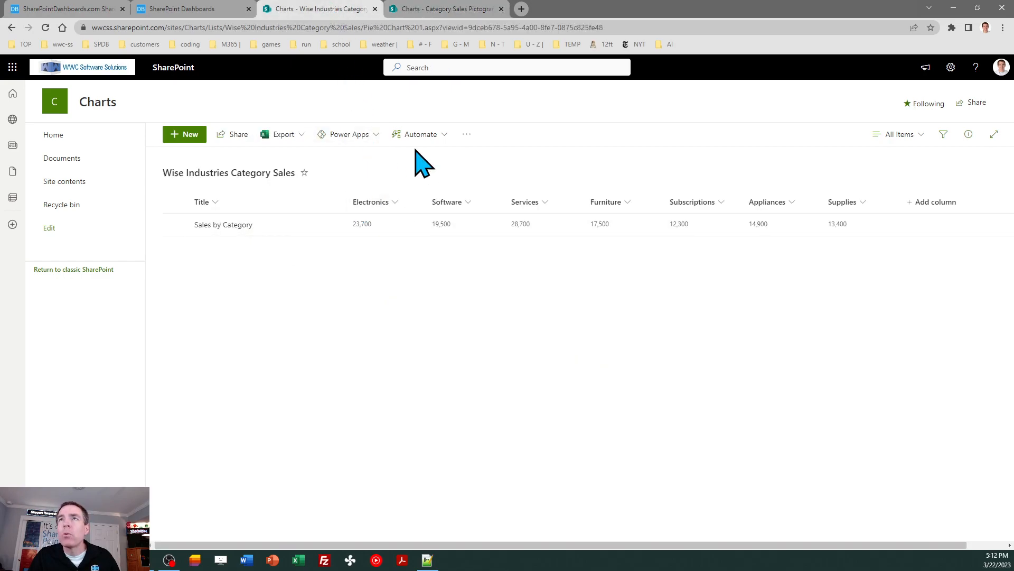
click(430, 9)
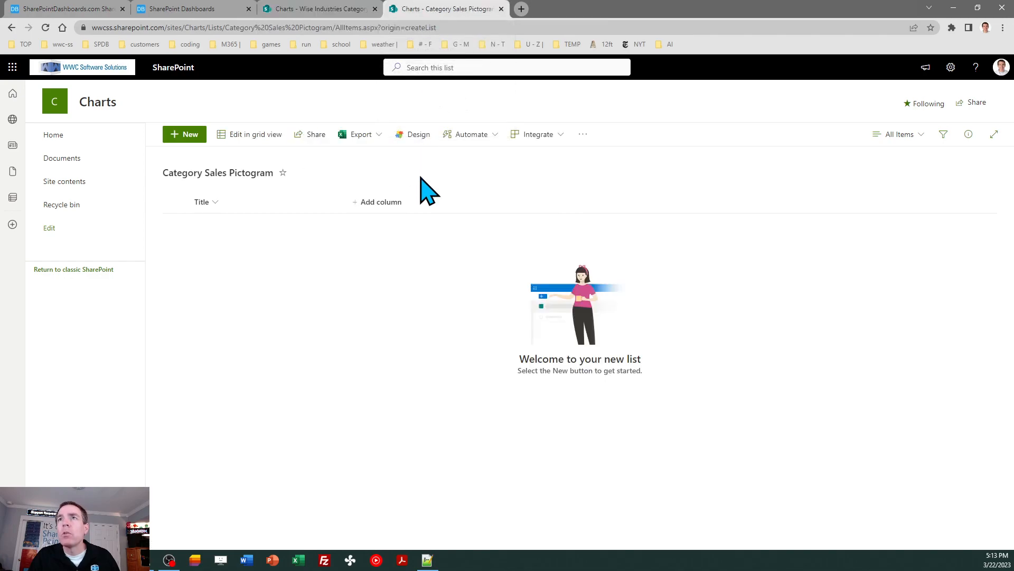
click(385, 201)
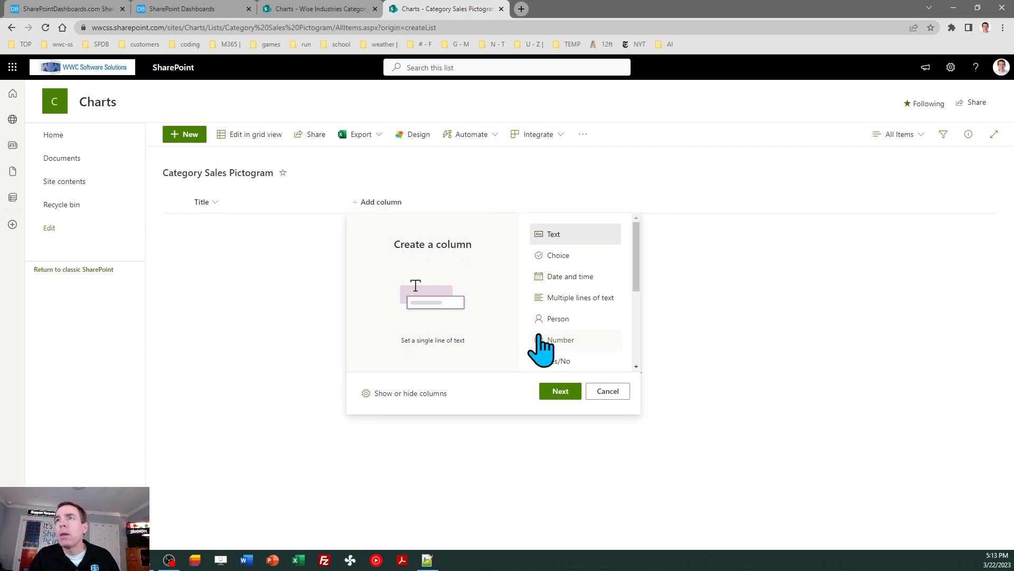
click(573, 392)
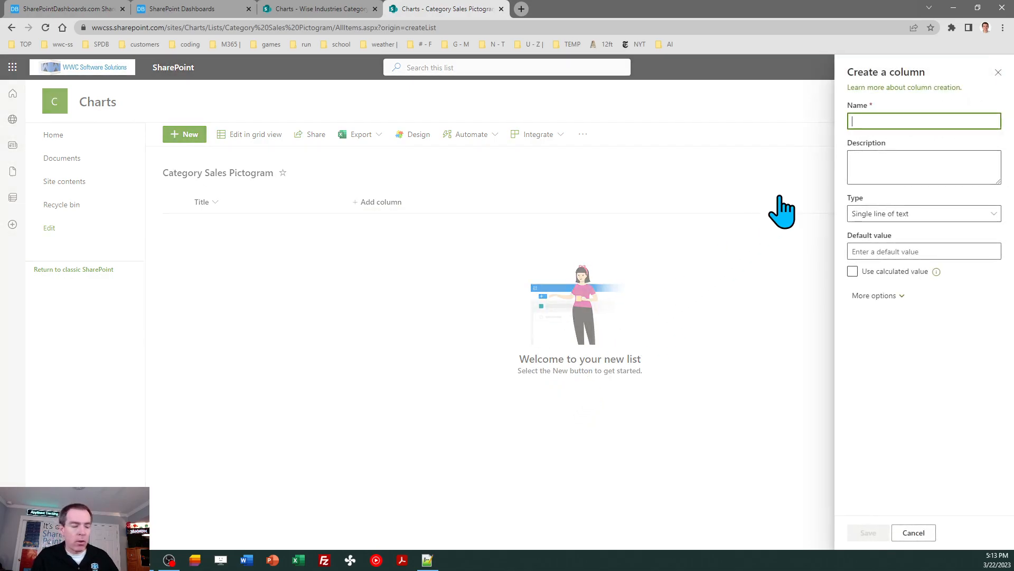
text(Category)
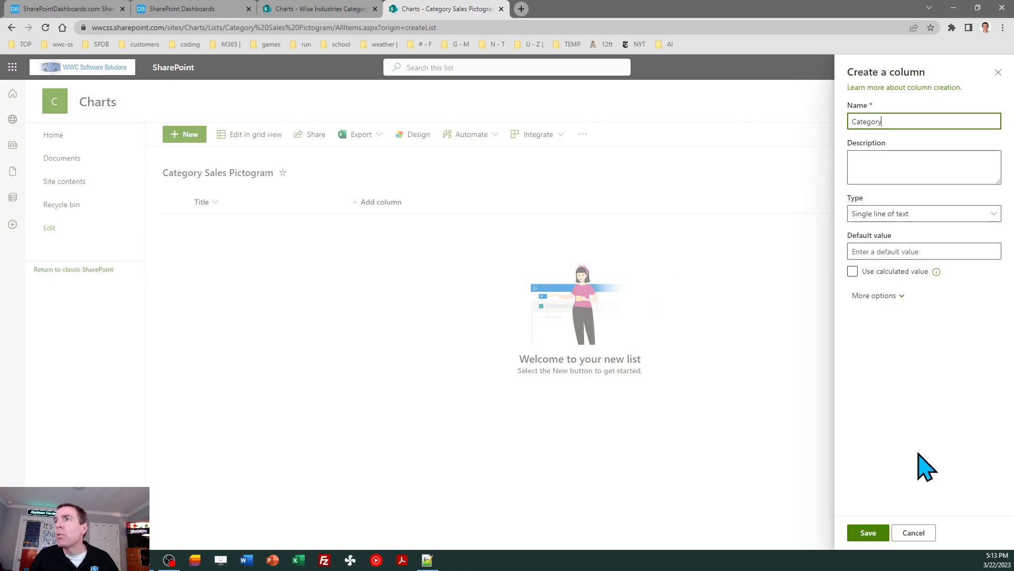
click(871, 535)
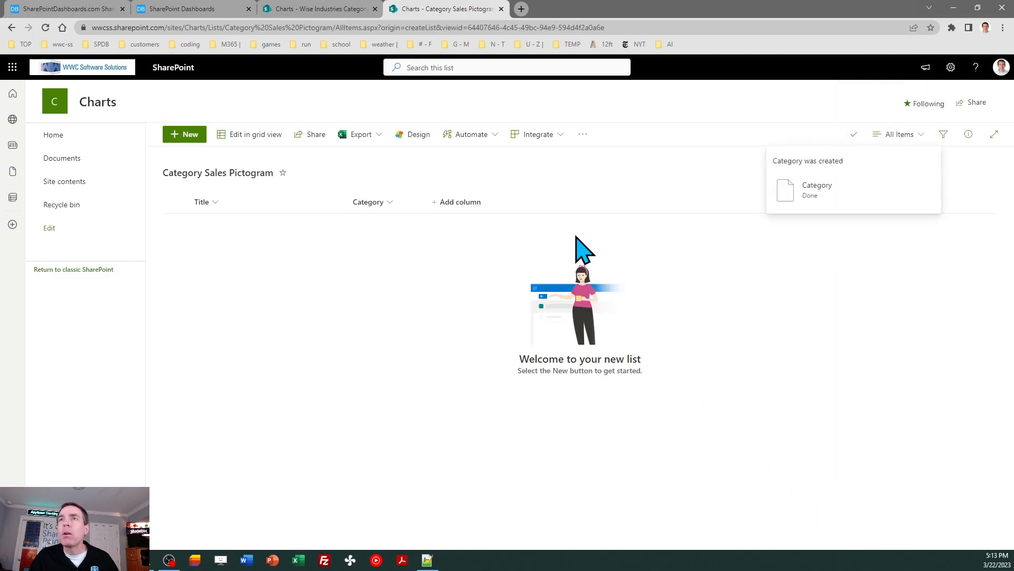
Add a number column named "Sales" with 0 decimal places to the Category Sales Pictogram list.
click(462, 203)
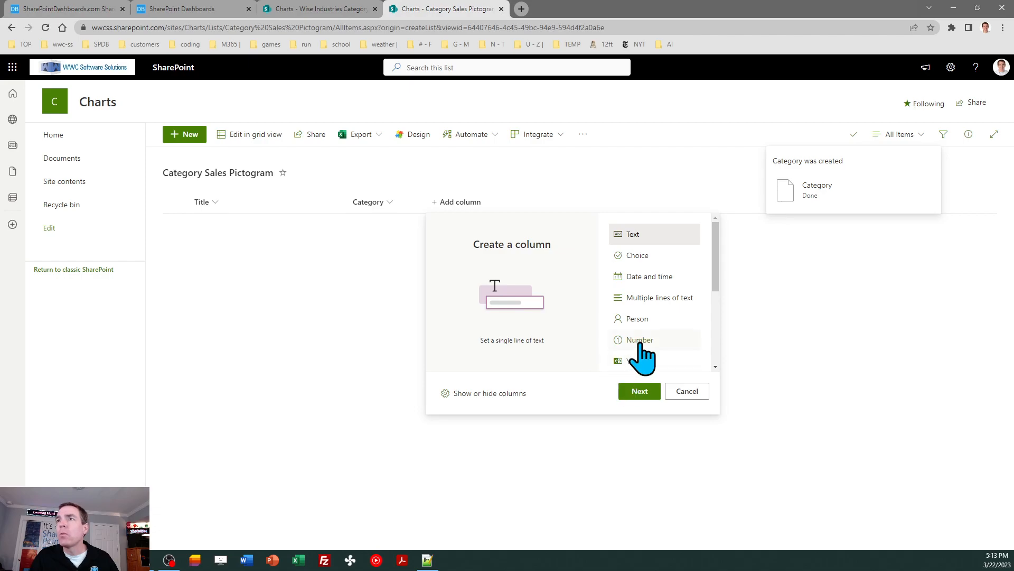
click(655, 341)
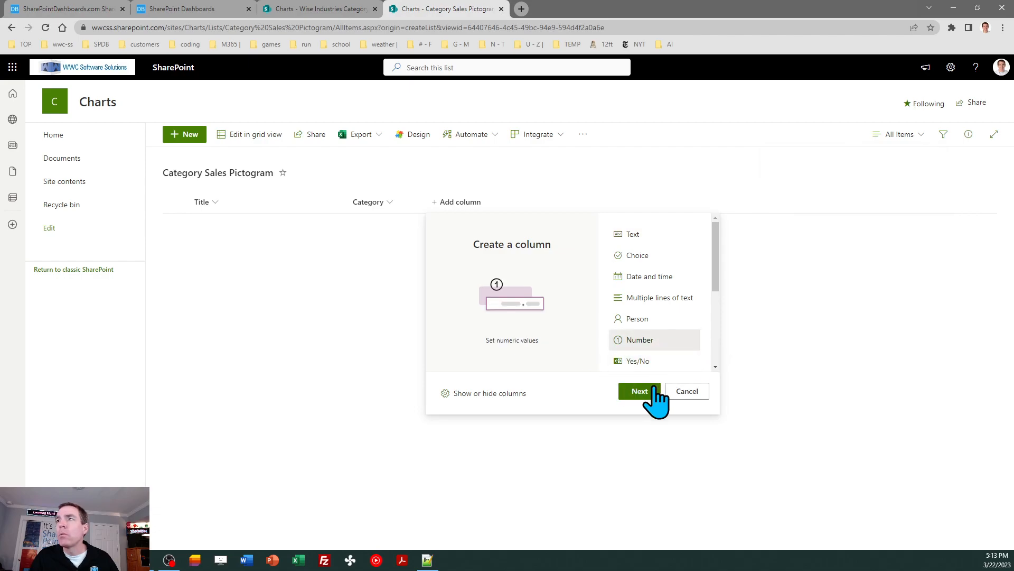
click(655, 391)
text(Sales)
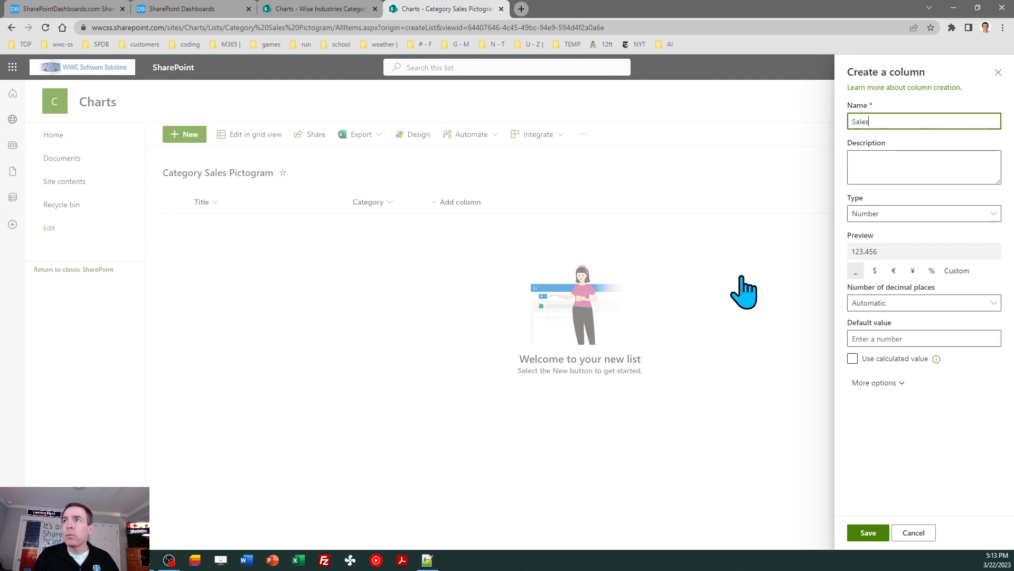
click(895, 306)
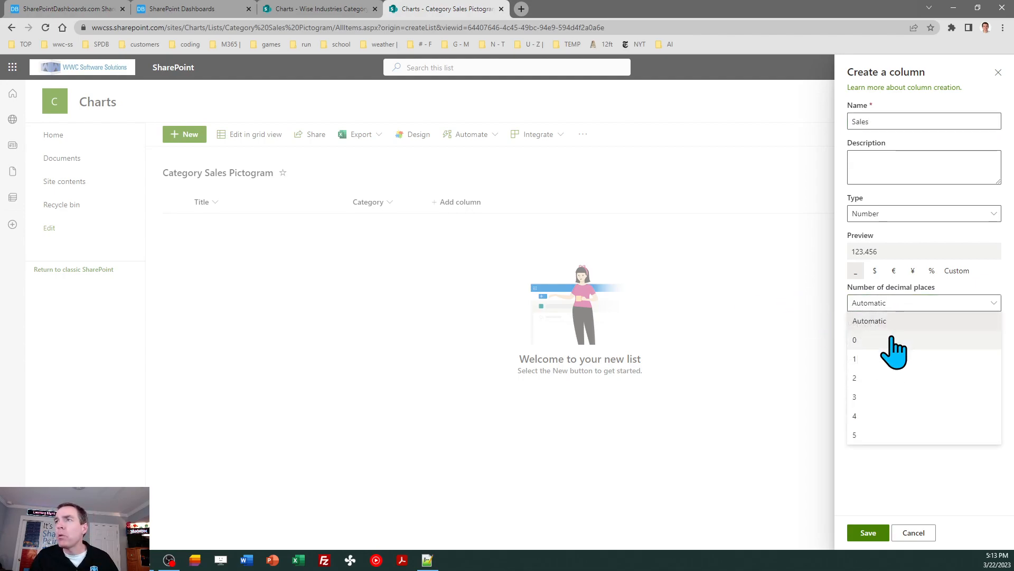
click(892, 338)
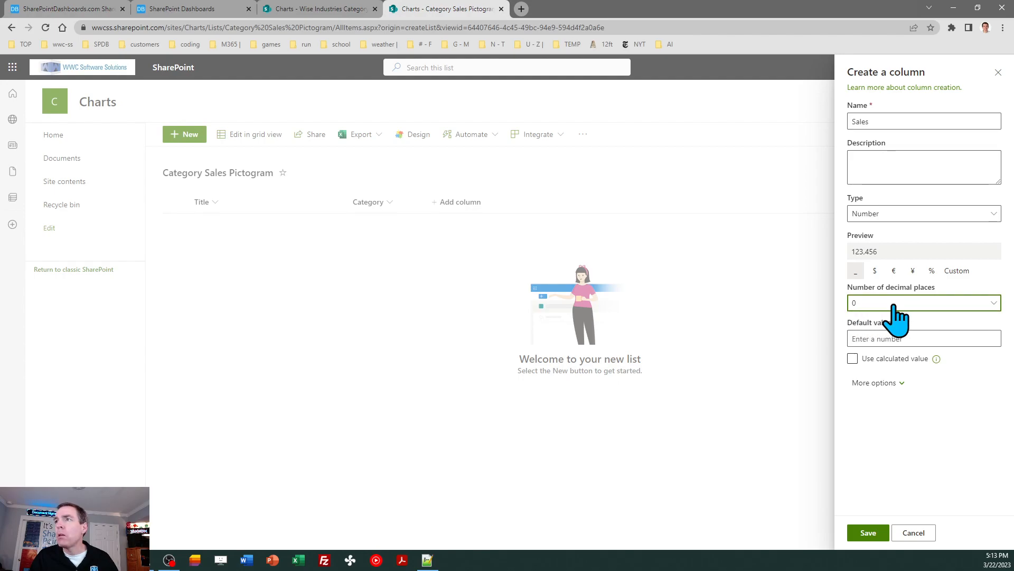
click(869, 532)
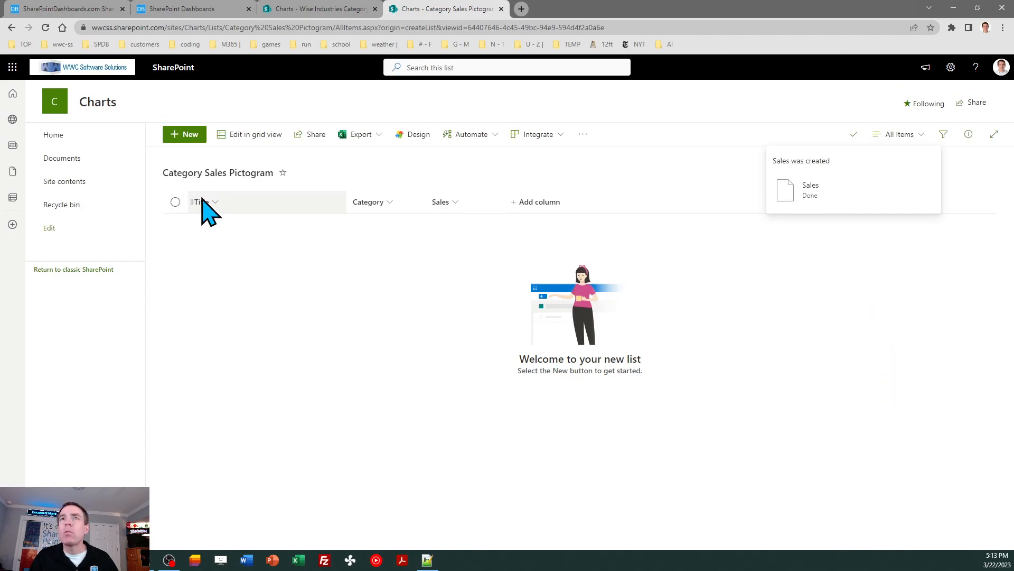
In the list settings, make the Title column optional so it no longer requires information.
click(951, 67)
click(882, 185)
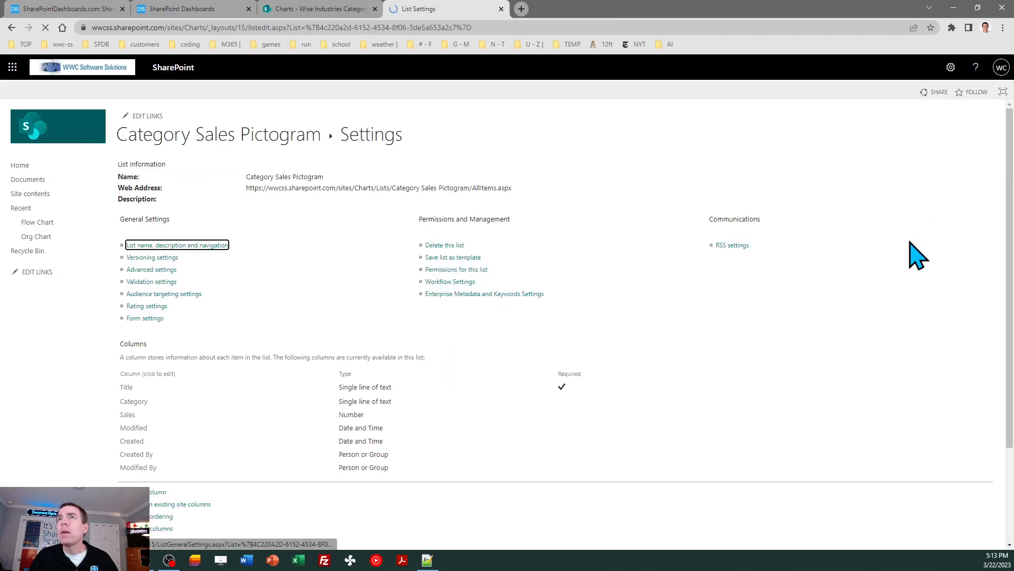
click(126, 388)
click(264, 294)
scroll(732, 253, down, 2)
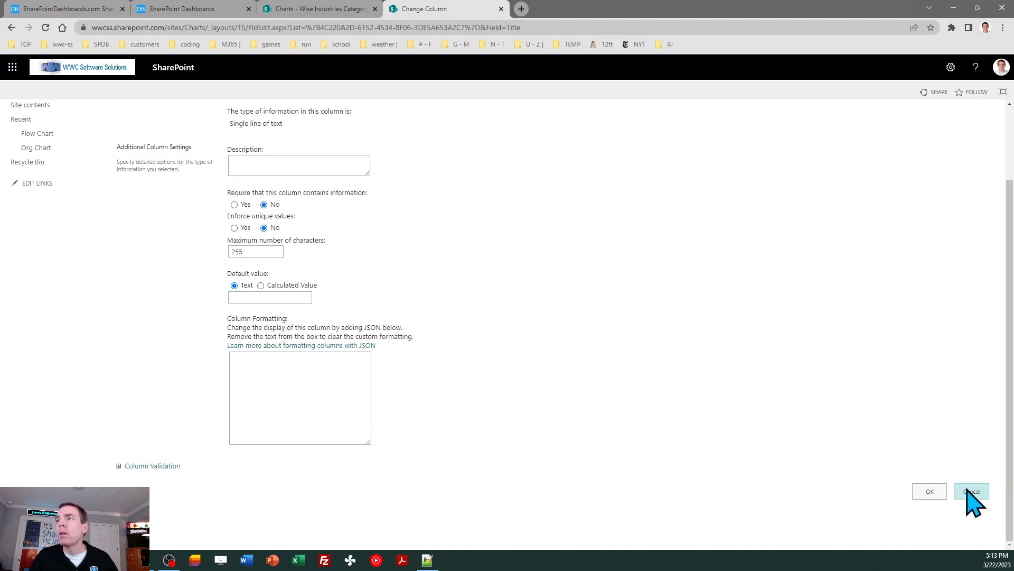
click(930, 491)
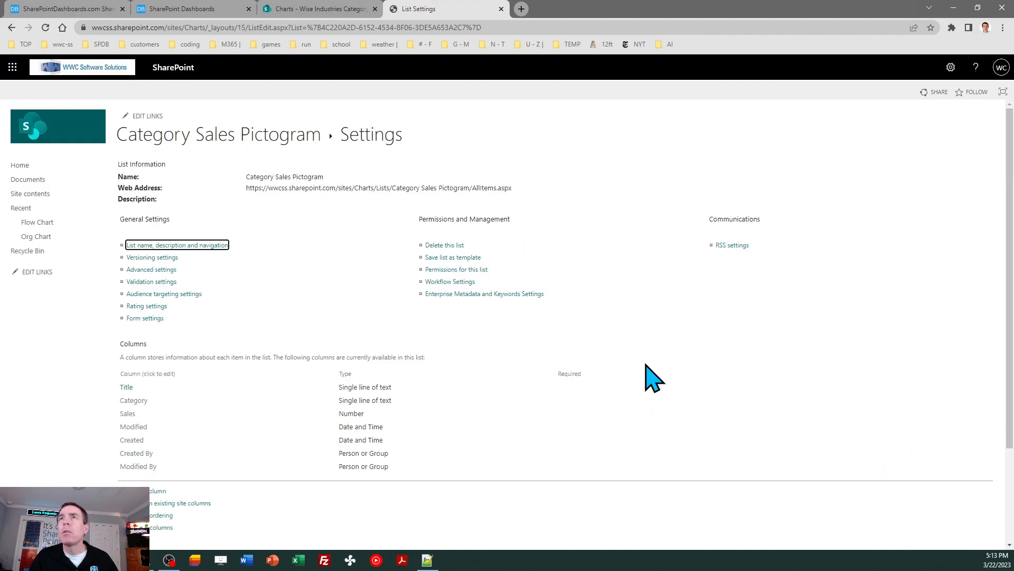
Set the list experience to "New experience" in the list's advanced settings and return to the Category Sales Pictogram list.
click(158, 270)
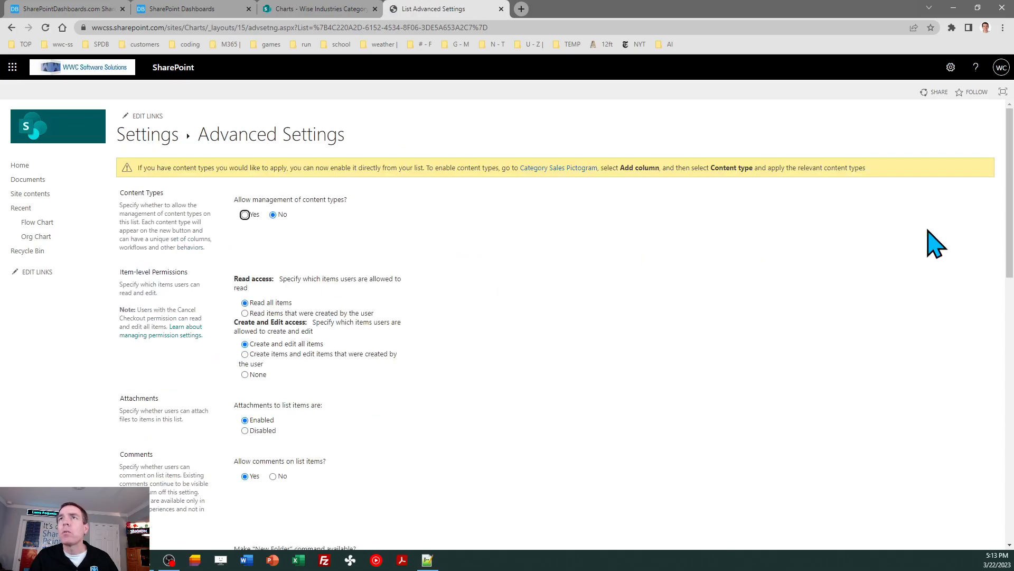
drag(1012, 191, 1013, 455)
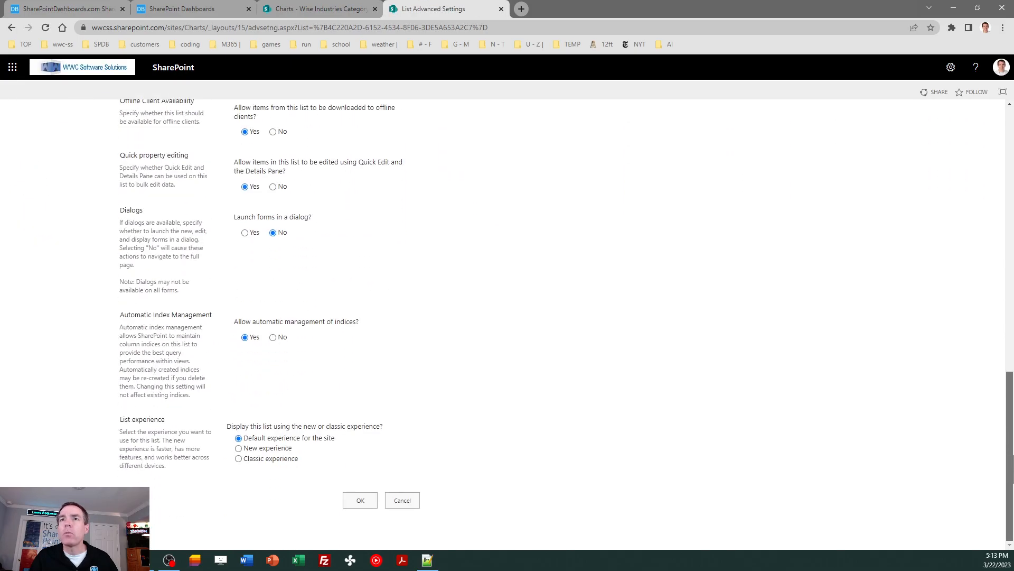
click(271, 448)
click(363, 504)
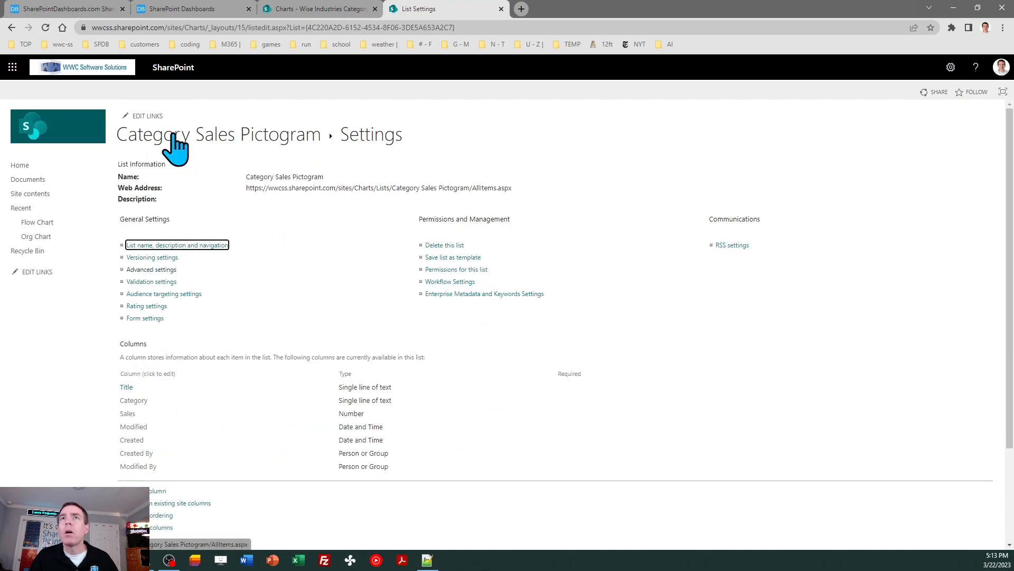
click(173, 135)
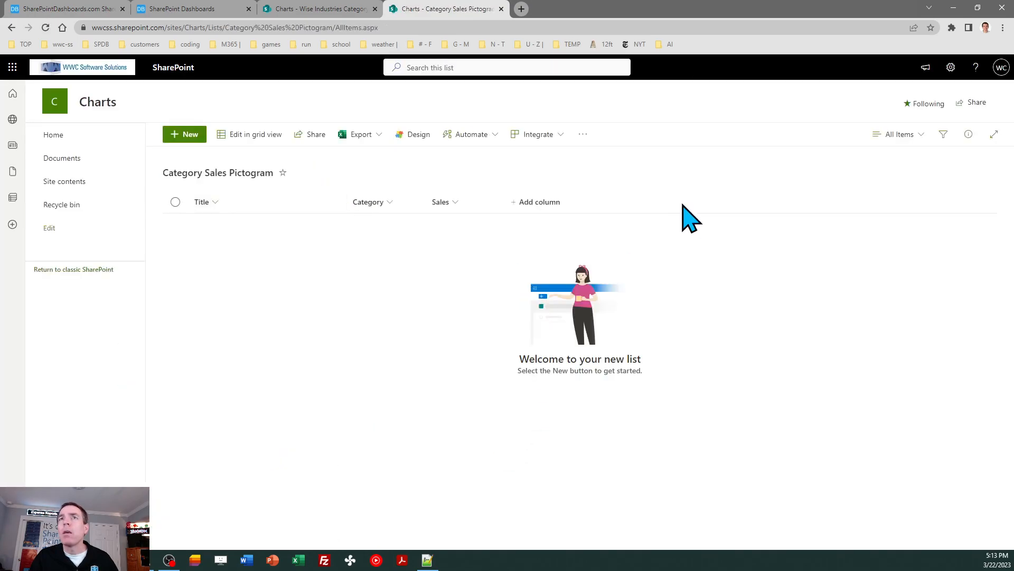
Hide the Title column from the list view, keeping only Category and Sales displayed.
click(527, 202)
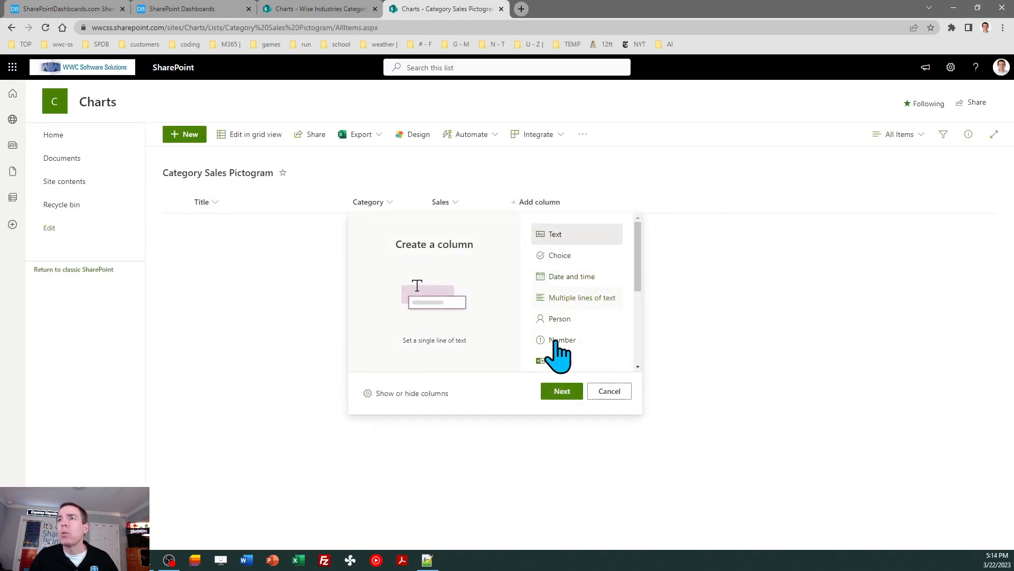
click(427, 393)
click(861, 169)
click(874, 92)
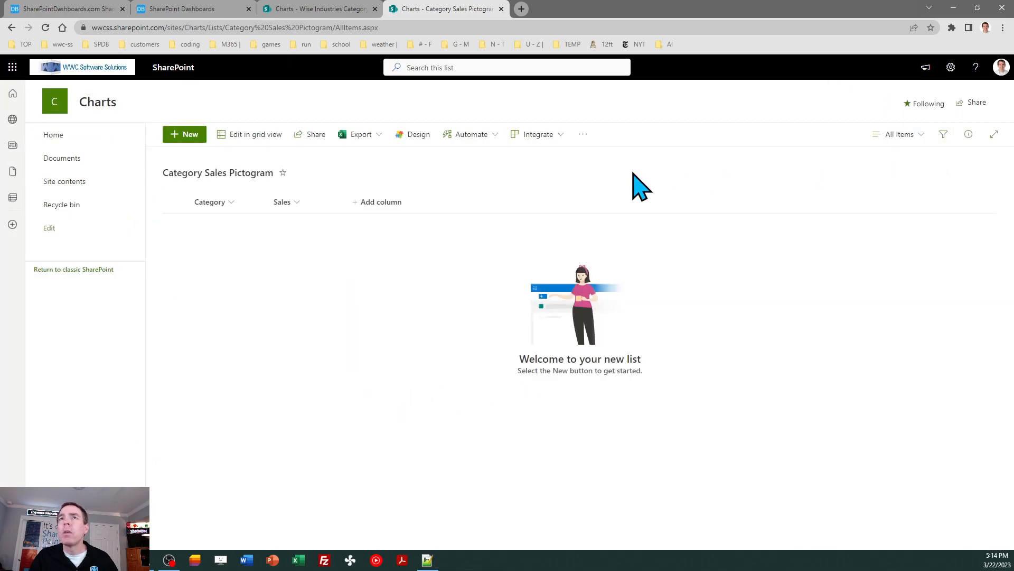
Switch the list to grid editing and enter the categories Electronics, Software and Services, following the Wise Industries Category Sales list.
click(251, 138)
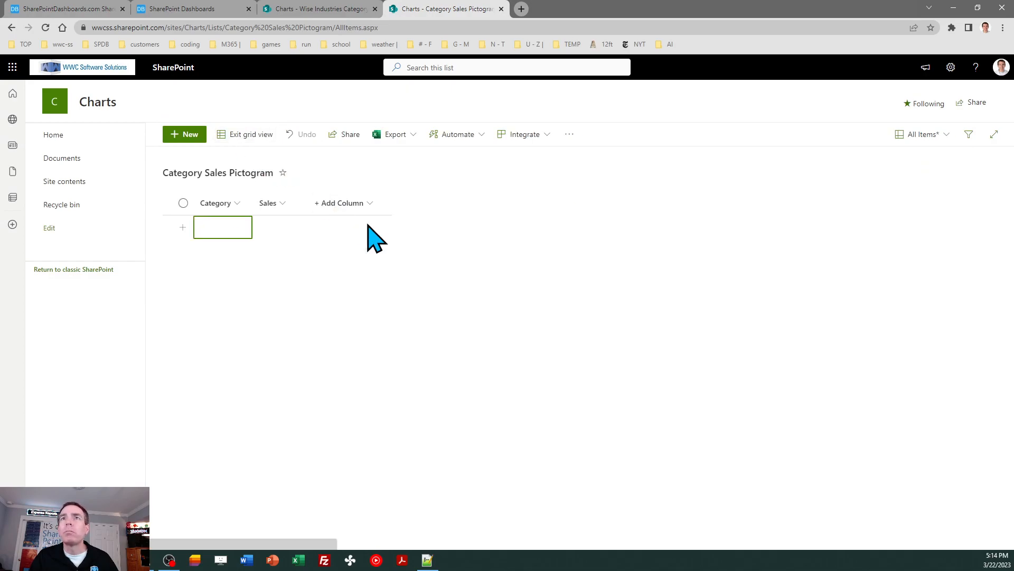
click(312, 12)
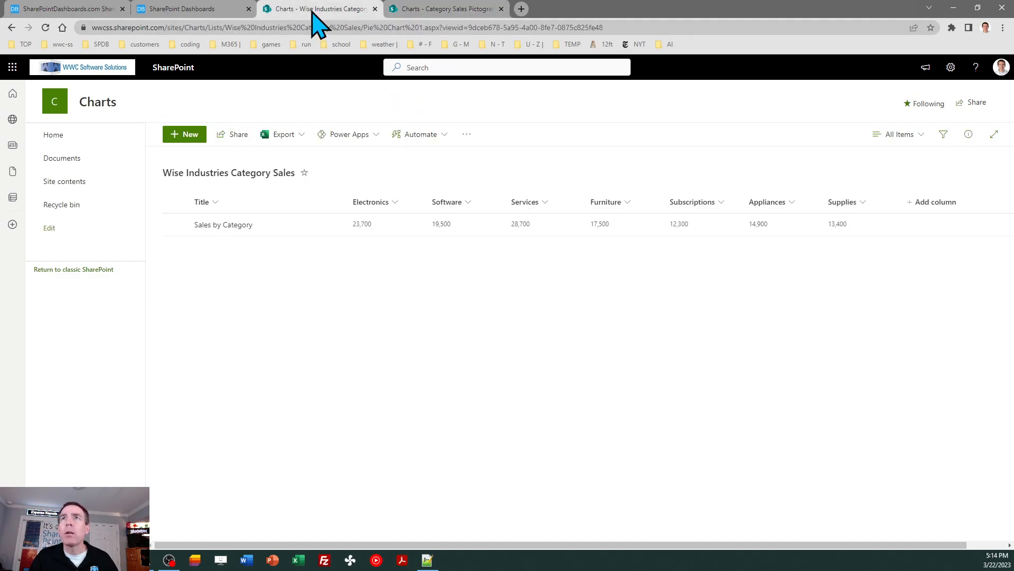
click(441, 10)
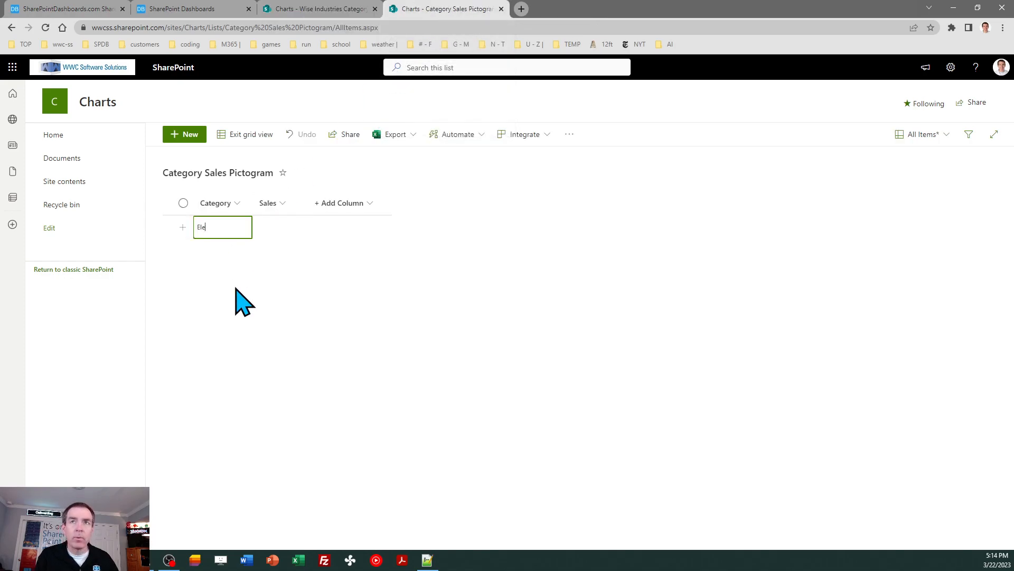
key(Return)
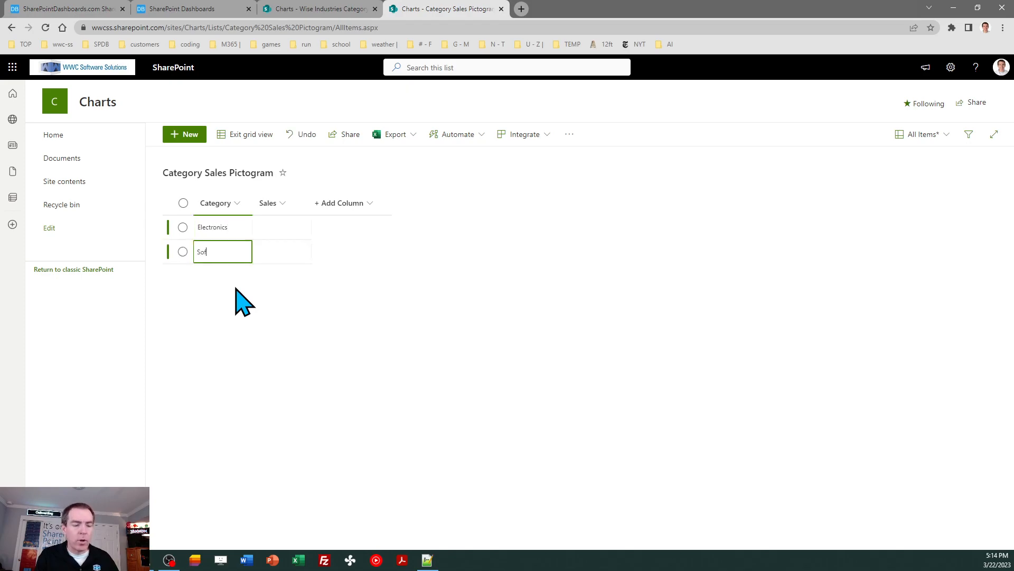
key(Return)
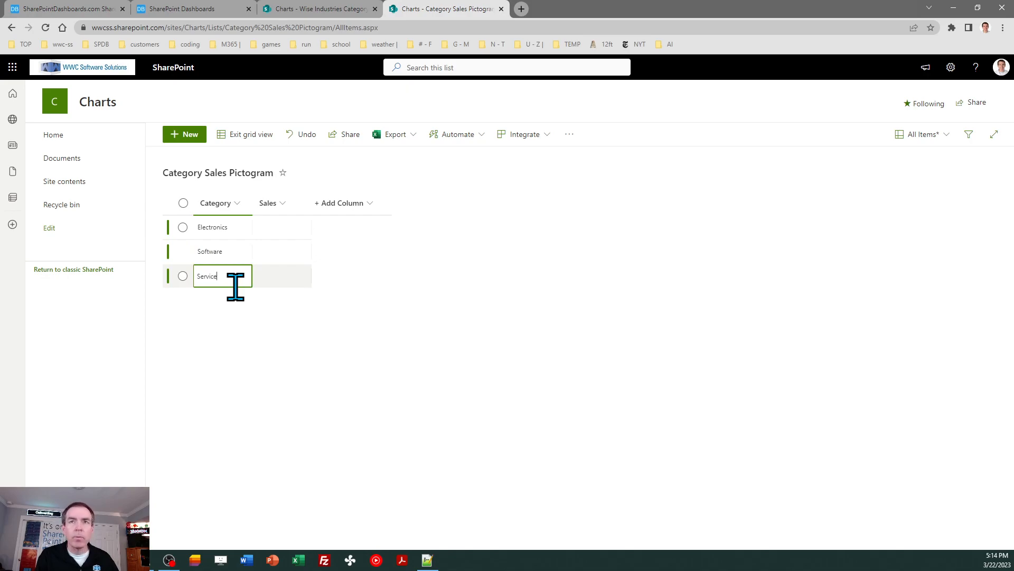
key(Return)
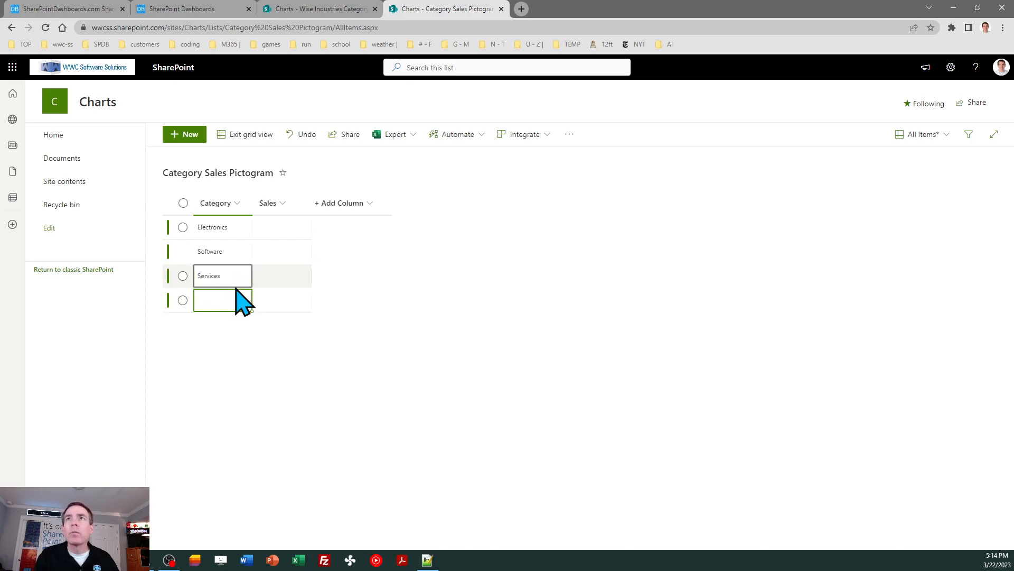
Add the categories Furniture, Subscriptions, Appliances and Supplies to the Category Sales Pictogram list, following the Wise Industries Category Sales list.
click(330, 10)
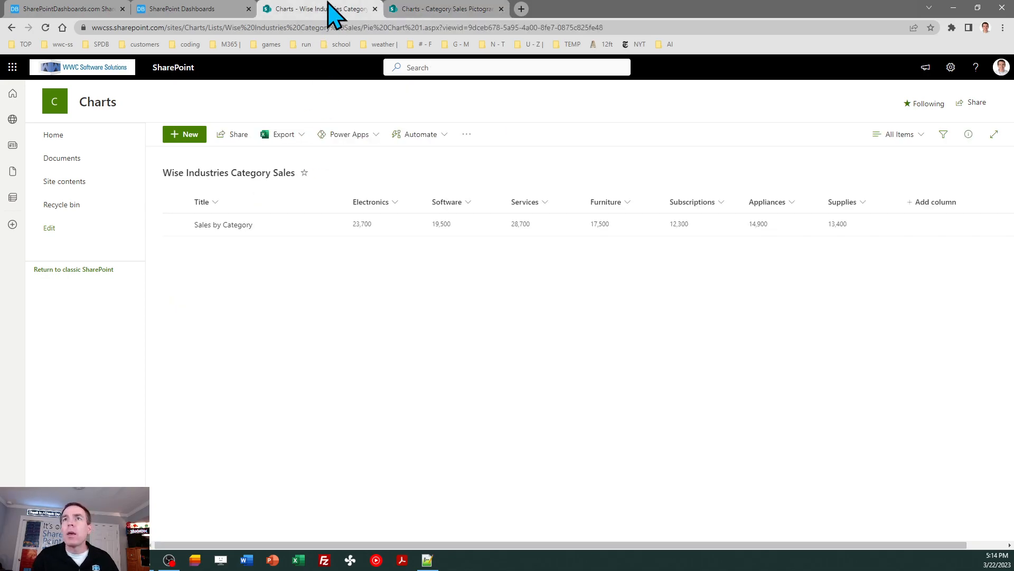
click(443, 9)
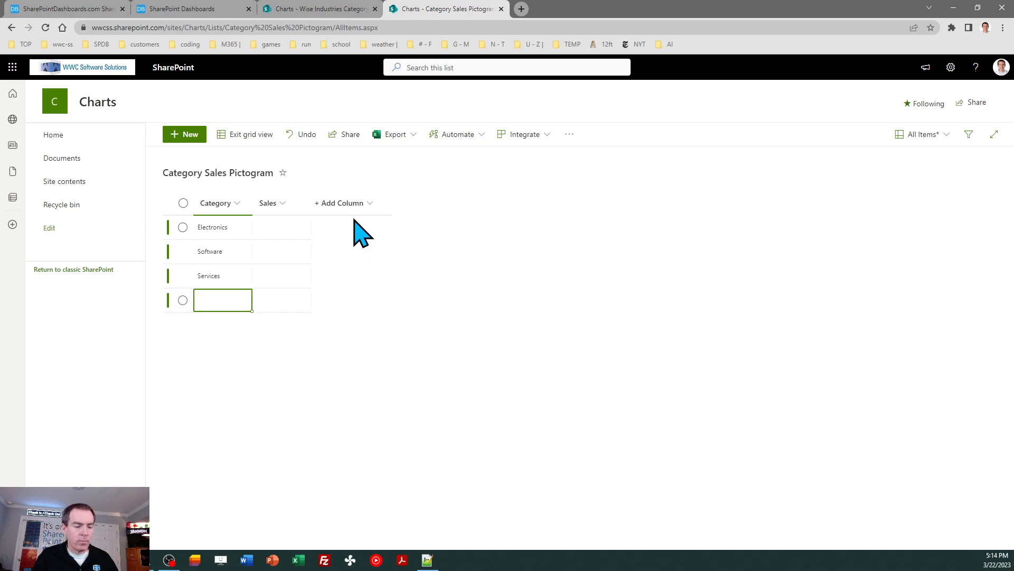
text(Furniture)
key(Return)
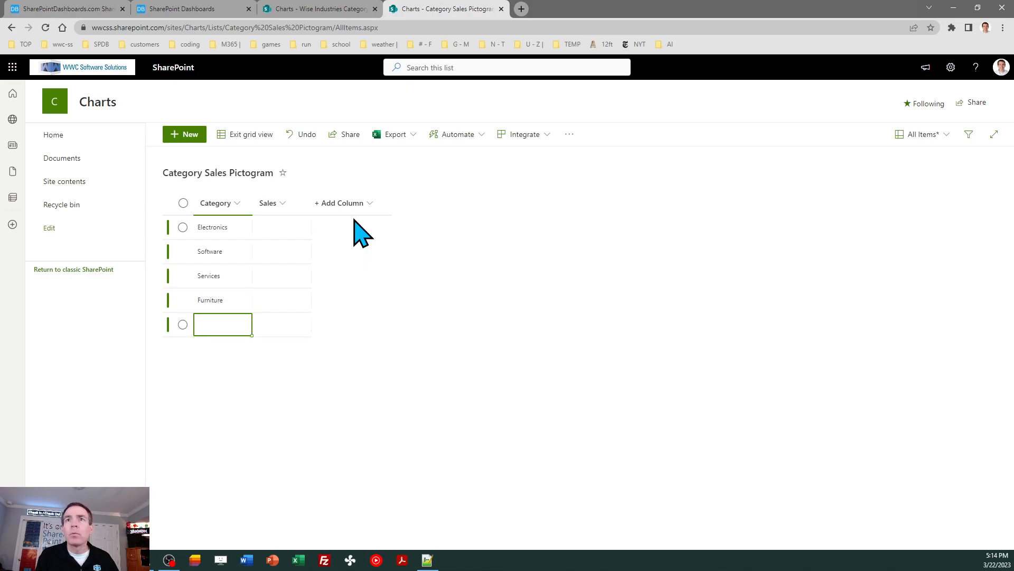
text(Subscriptions)
key(Return)
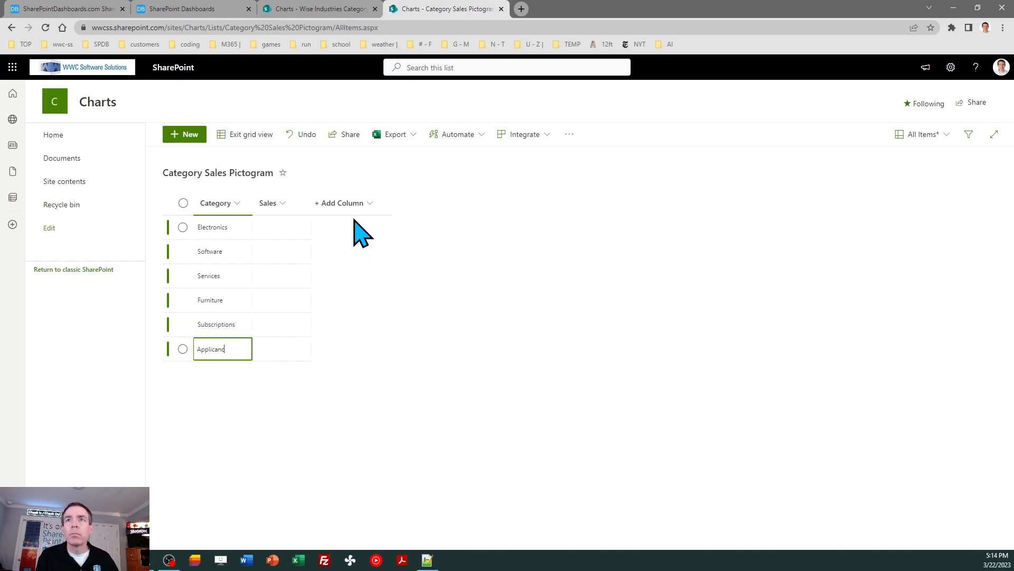
text(Appliances)
key(Return)
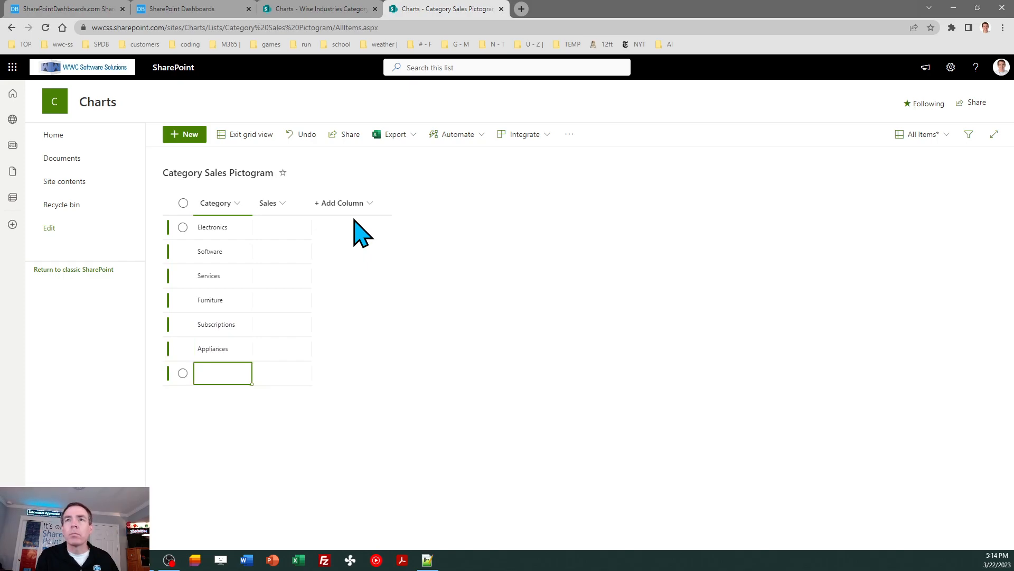
click(351, 9)
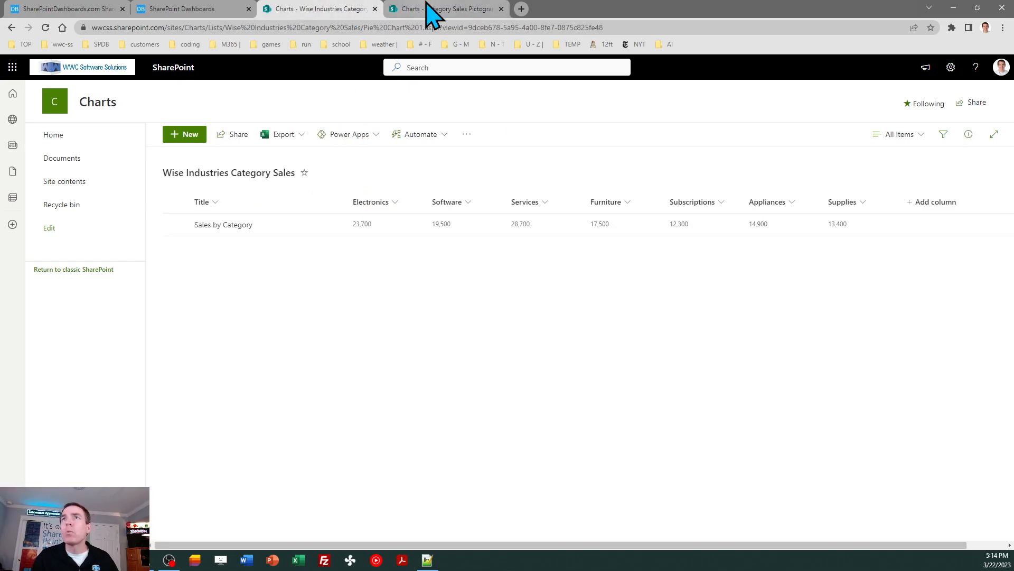
click(432, 9)
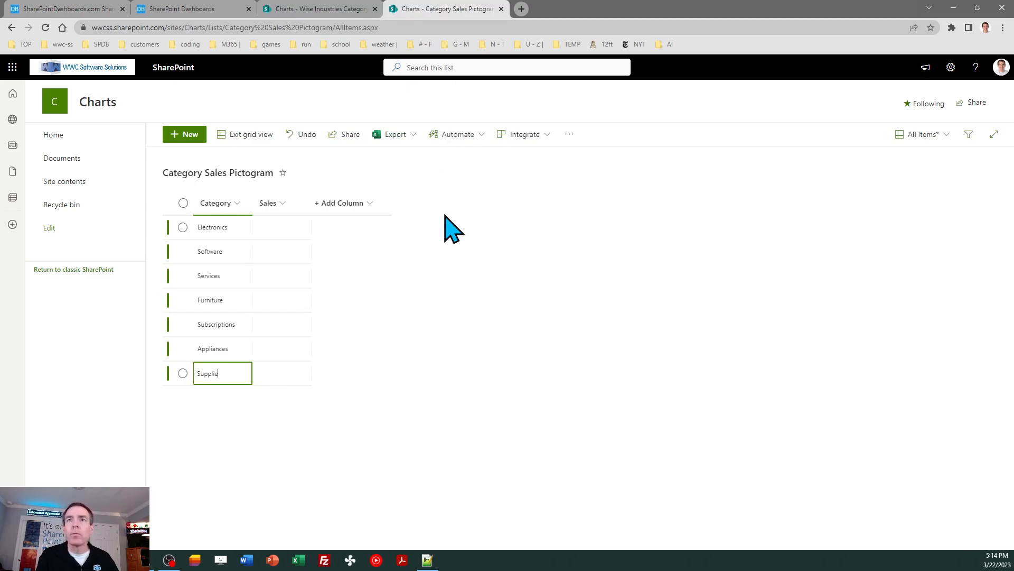
Enter the sales figures 23700 for Electronics and 19500 for Software, taken from the Wise Industries Category Sales list.
click(306, 227)
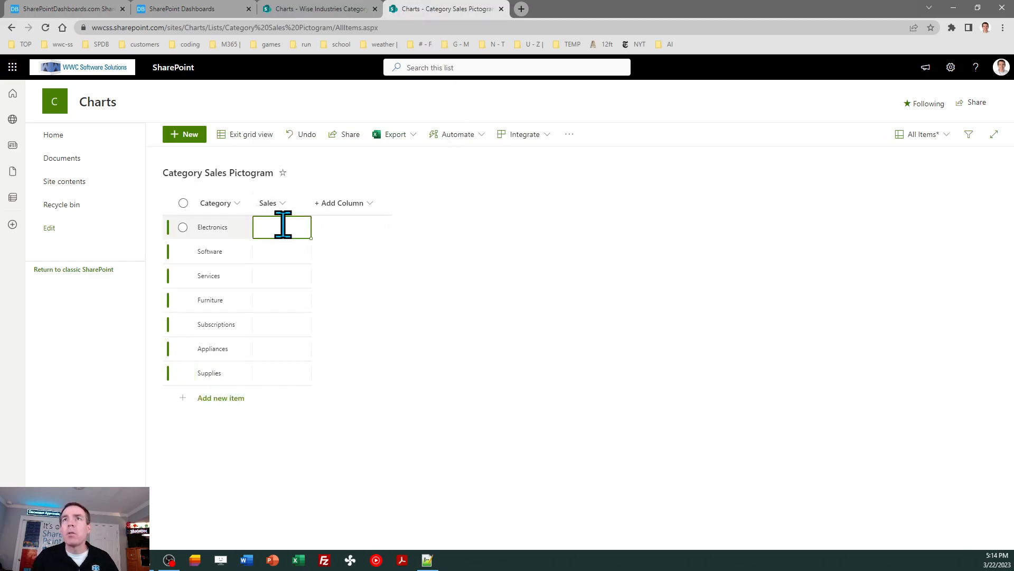
click(331, 9)
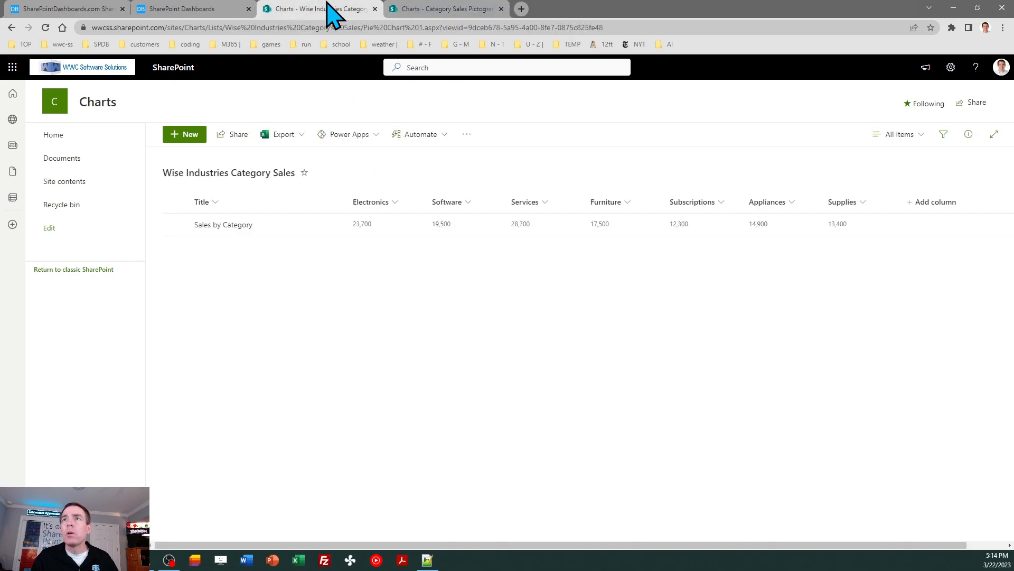
click(450, 12)
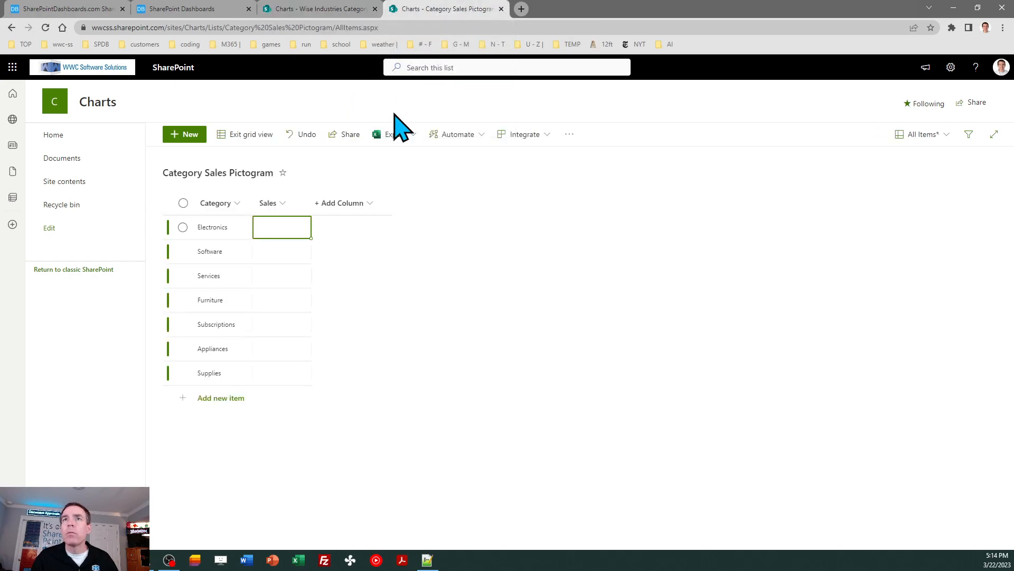
text(23700)
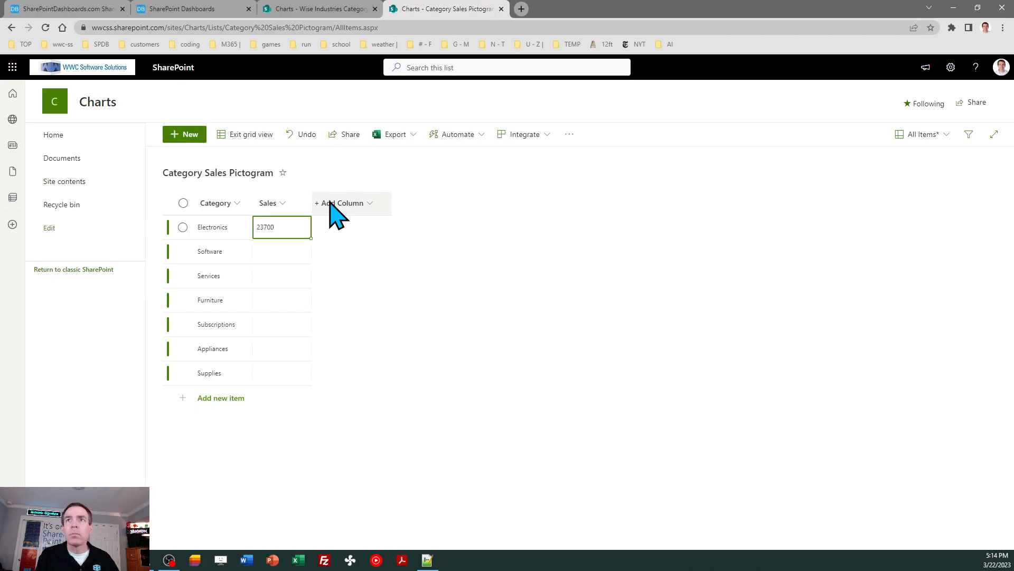
click(309, 11)
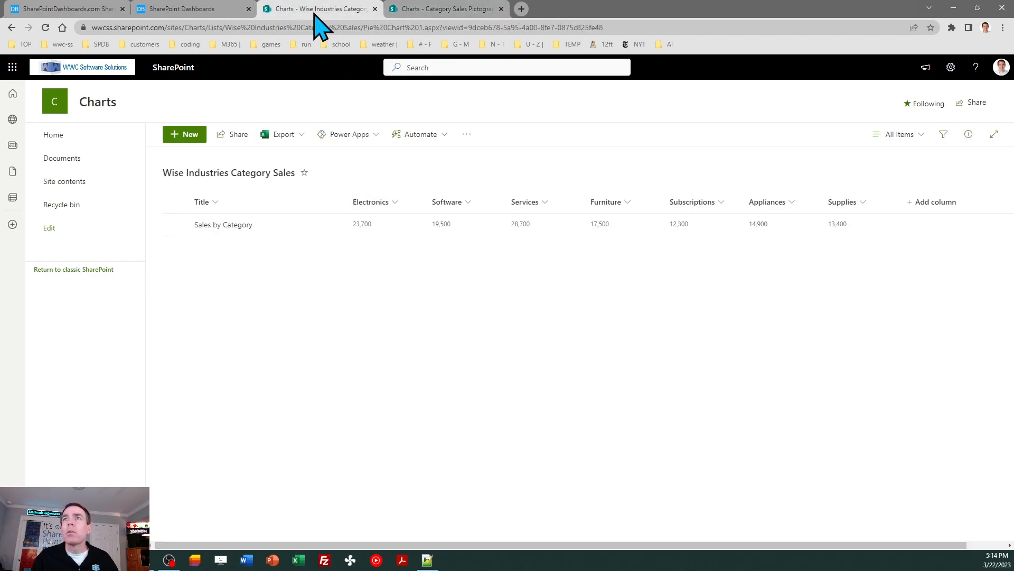
click(433, 12)
click(282, 253)
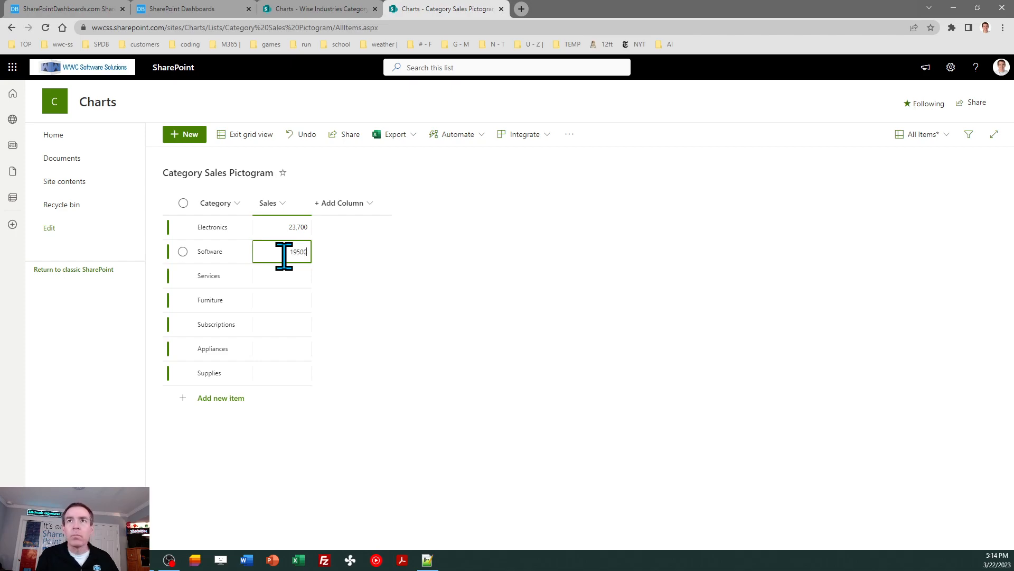
text(19500)
Enter sales of 28700 for Services and 17500 for Furniture, matching the Wise Industries Category Sales list.
click(285, 277)
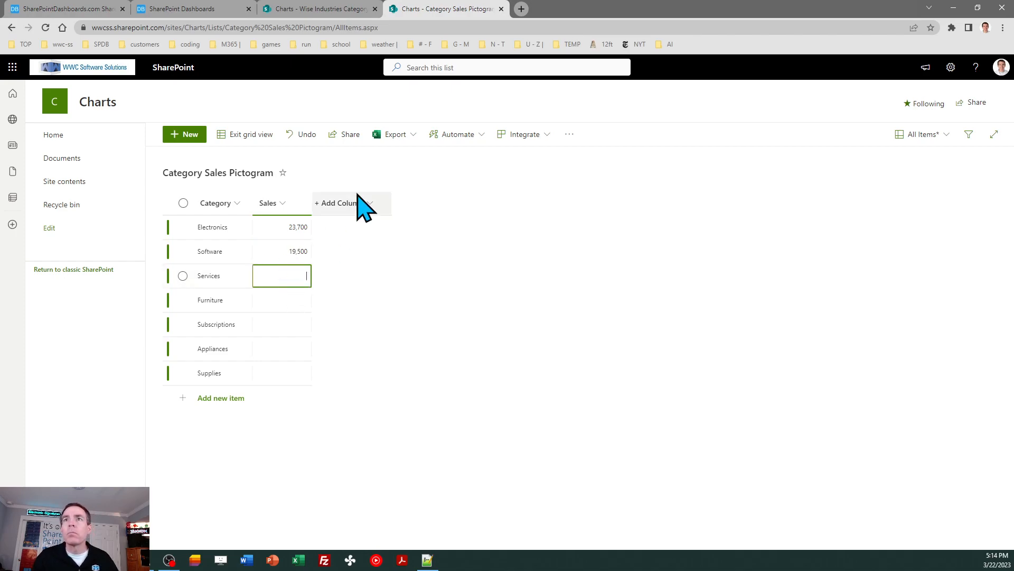
click(333, 11)
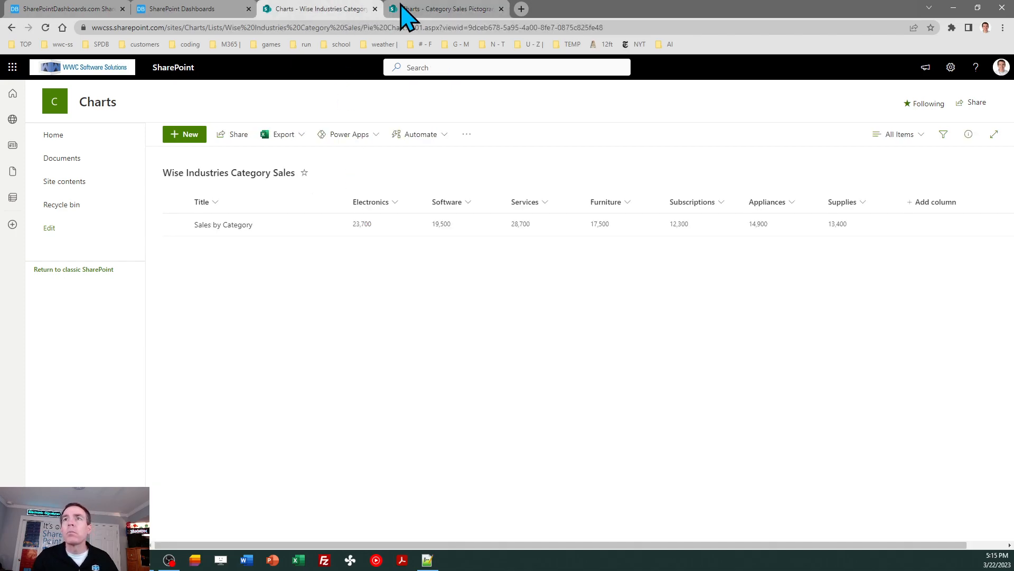
click(463, 13)
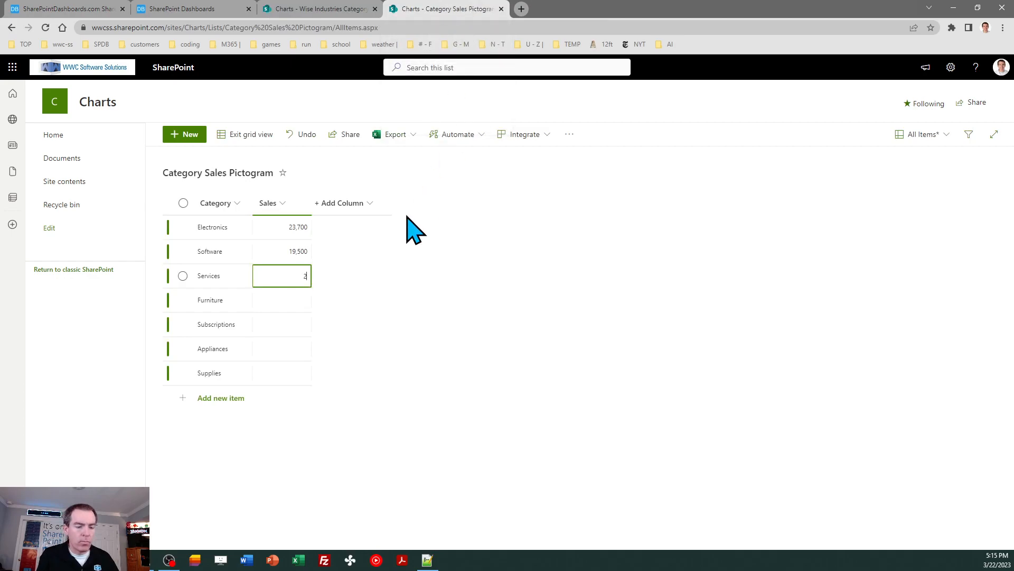
click(288, 299)
click(346, 10)
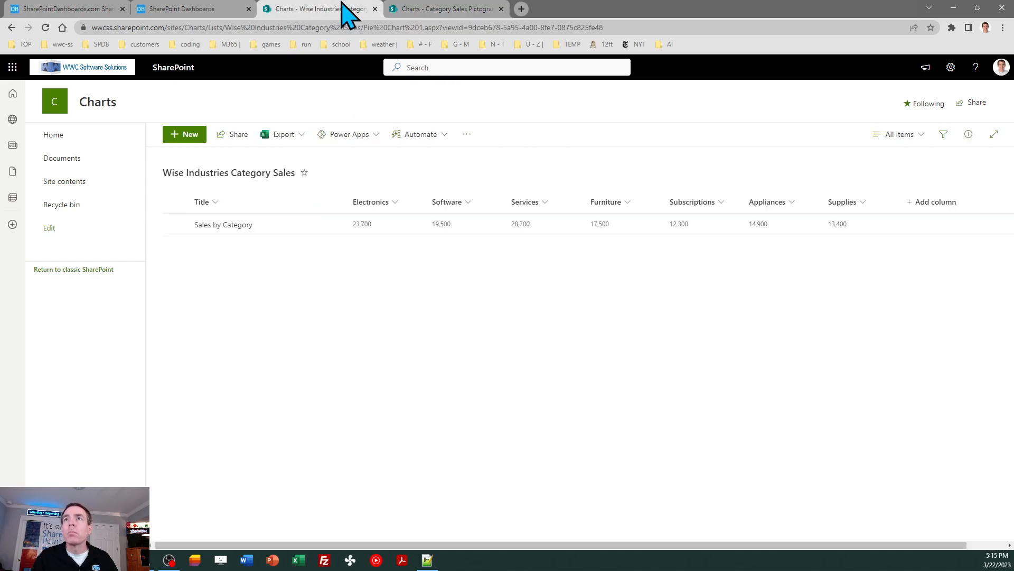
click(458, 4)
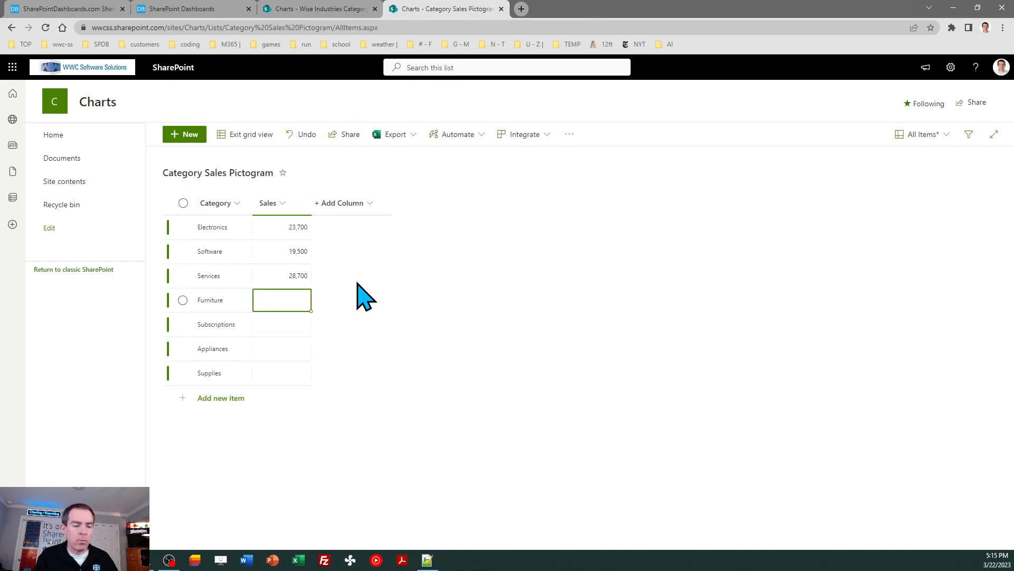
Enter sales of 12300 for Subscriptions and 14900 for Appliances, checking each figure against the Wise Industries Category Sales list.
click(339, 9)
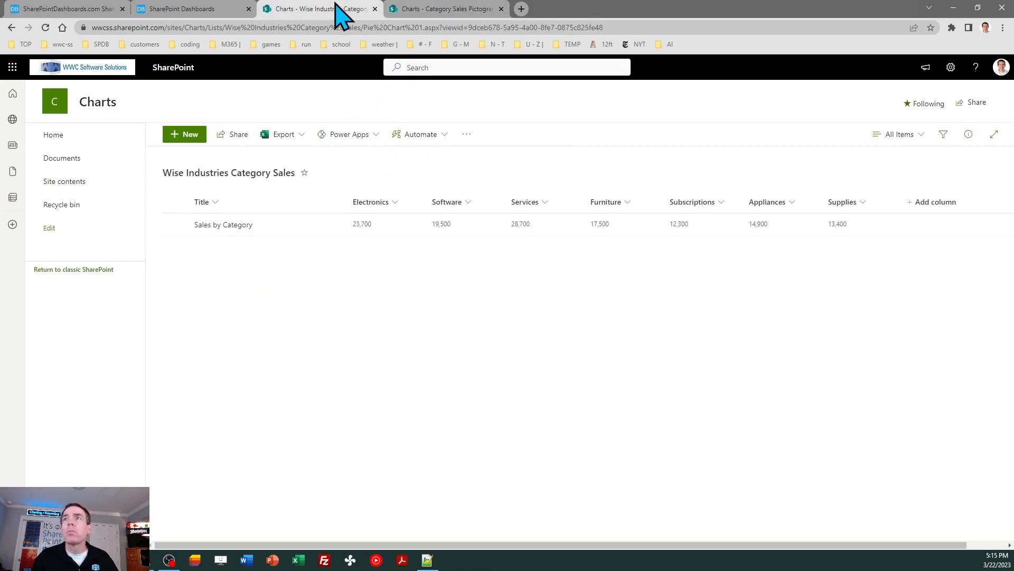
click(451, 10)
click(272, 323)
text(12300)
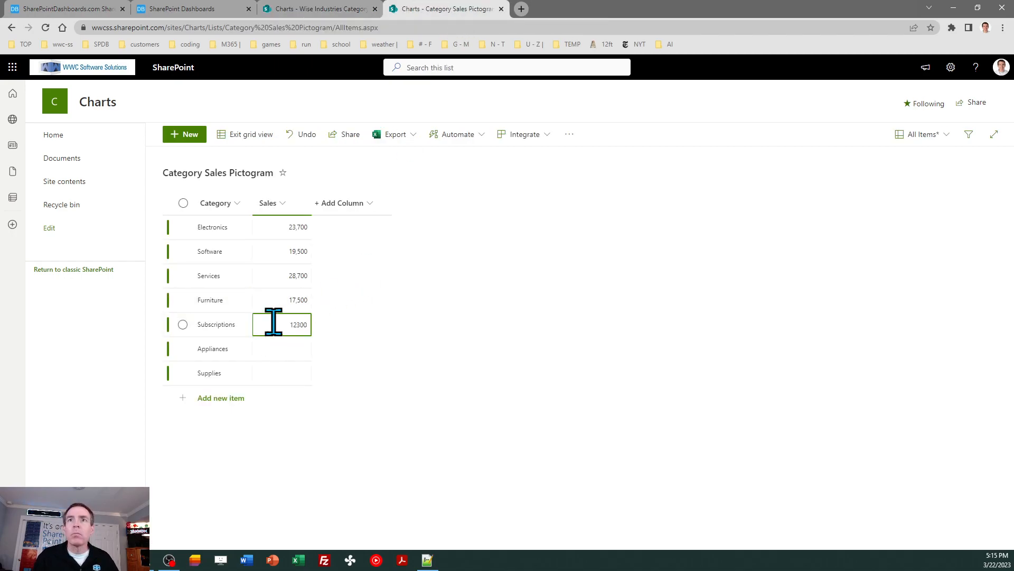
click(350, 11)
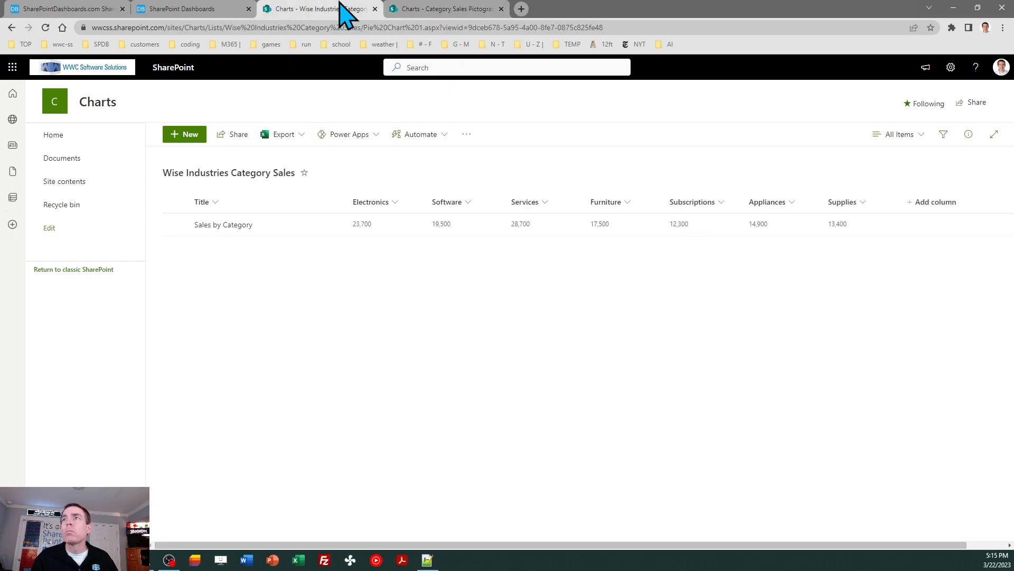
click(415, 10)
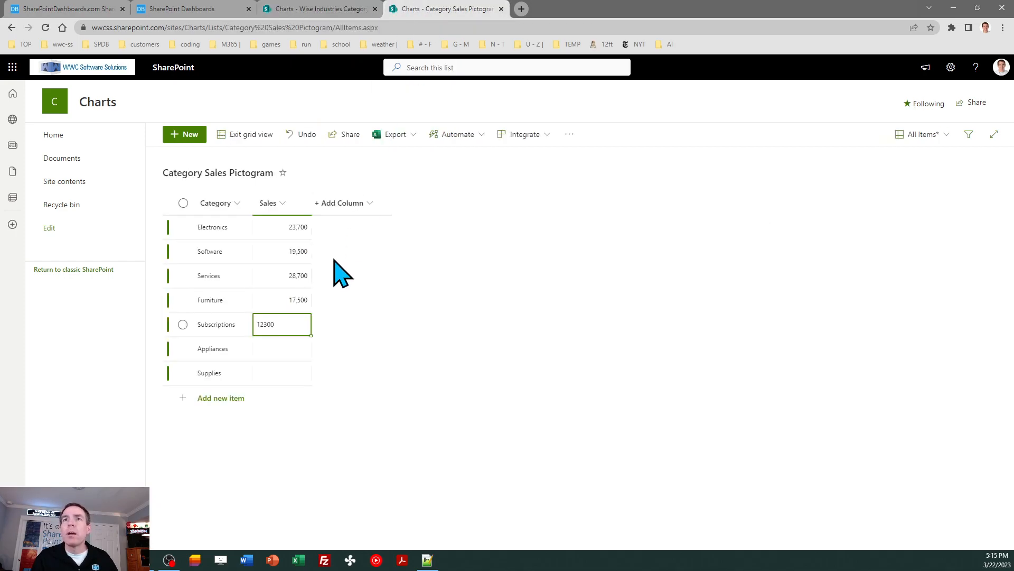
click(279, 349)
text(14900)
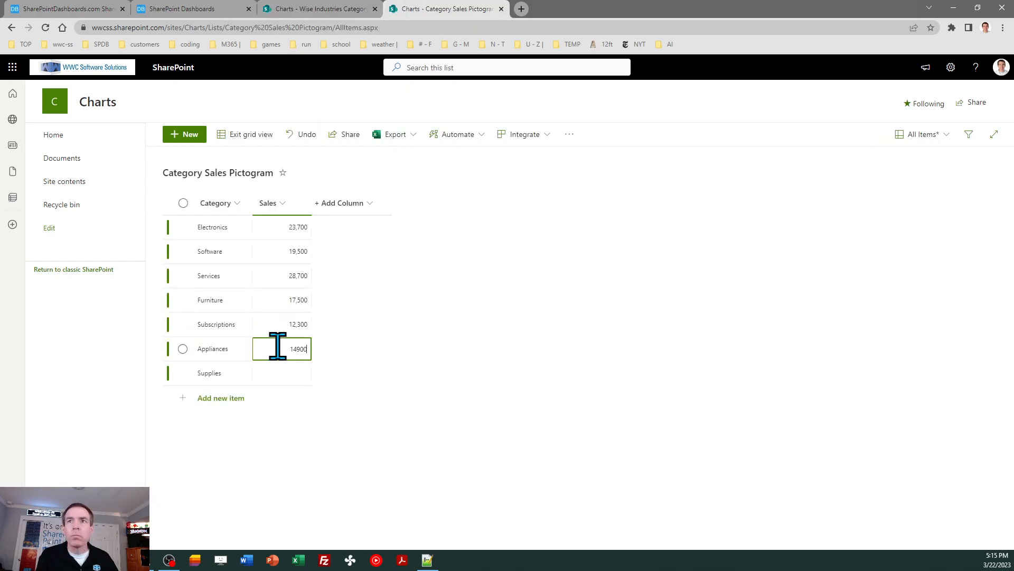
Look up the Supplies figure in the Wise Industries list, enter 13400 as its sales value, and exit grid editing.
click(322, 9)
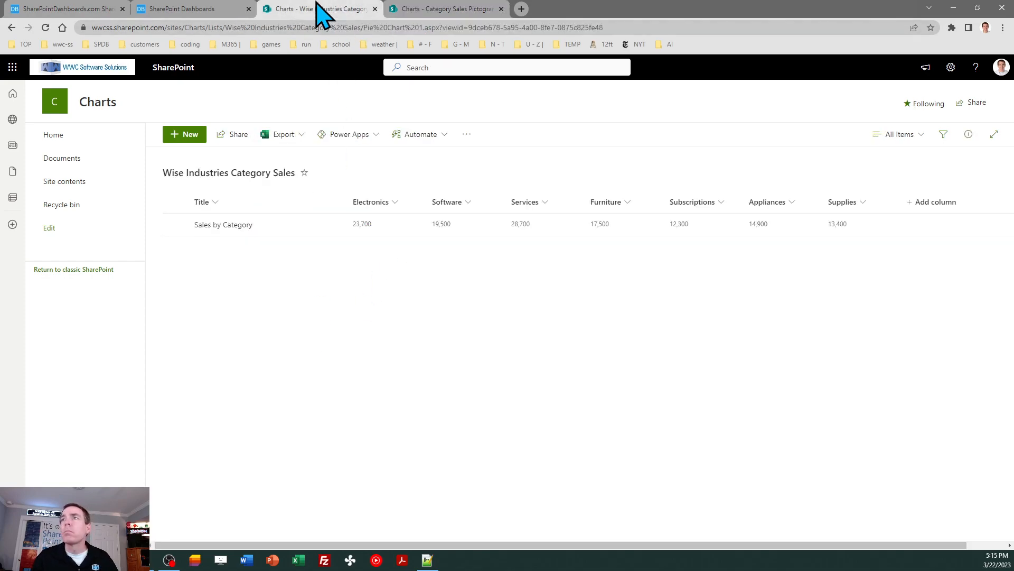
click(459, 9)
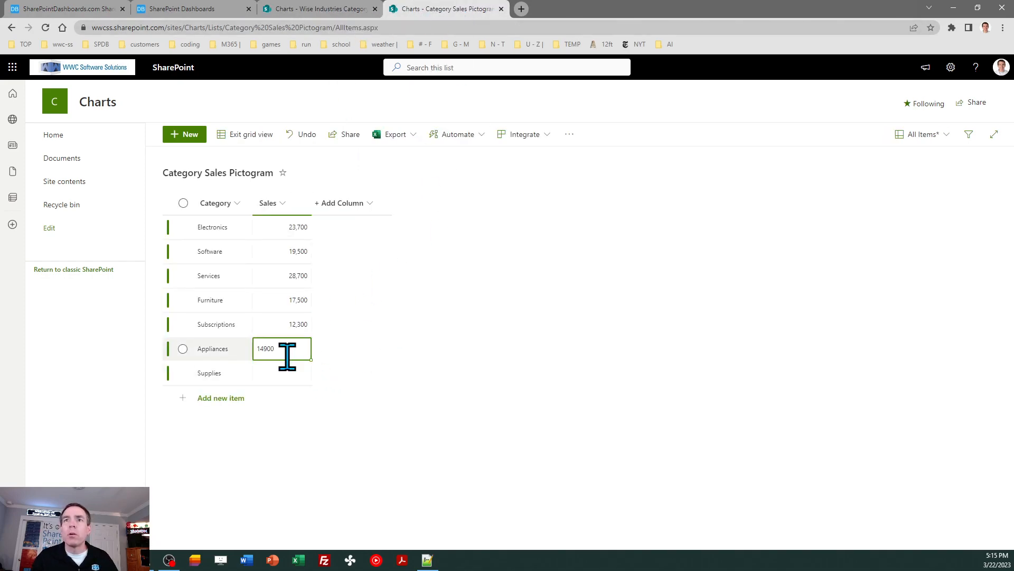
click(275, 372)
text(13400)
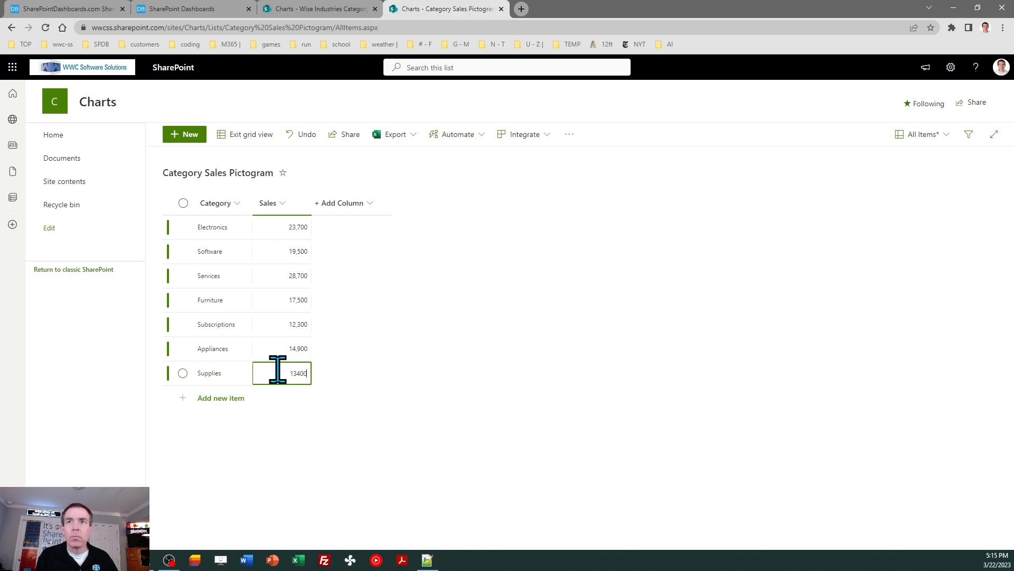
click(244, 134)
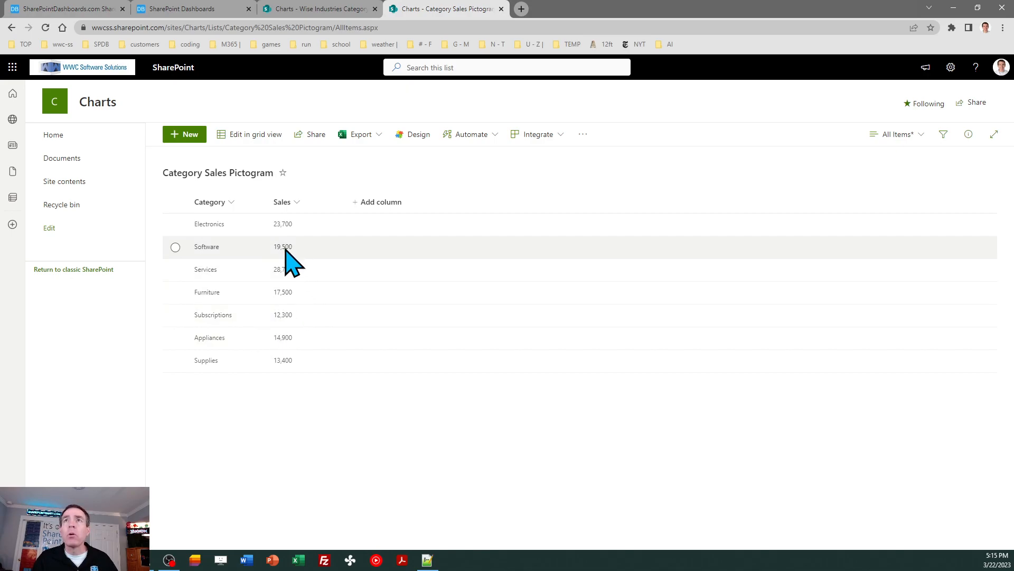
Switch to SharePoint Dashboard Maker Pro, reload the Chart / Pictogram template, and try its themes in turn from Theme 2 to Theme 6.
click(203, 10)
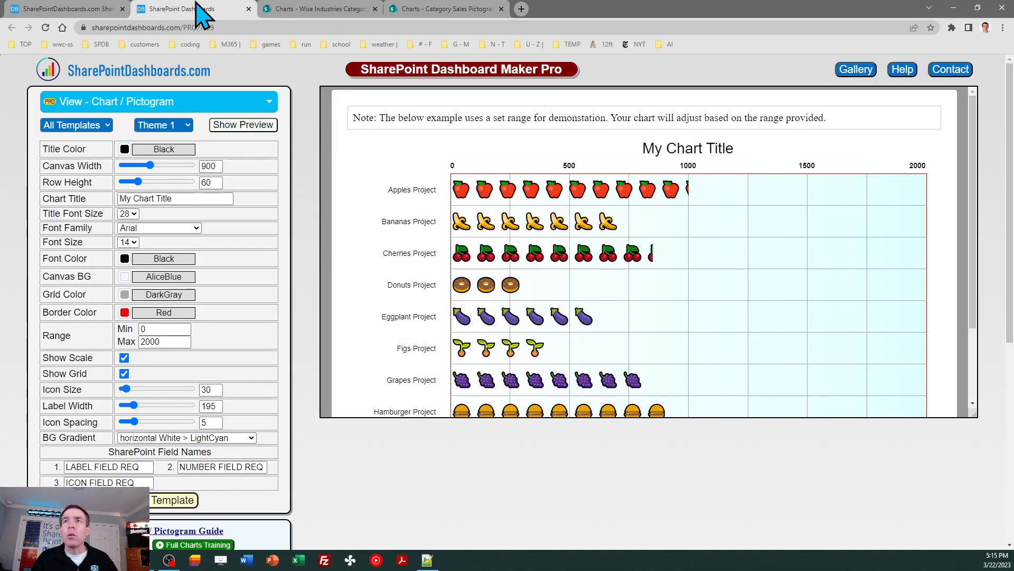
click(45, 28)
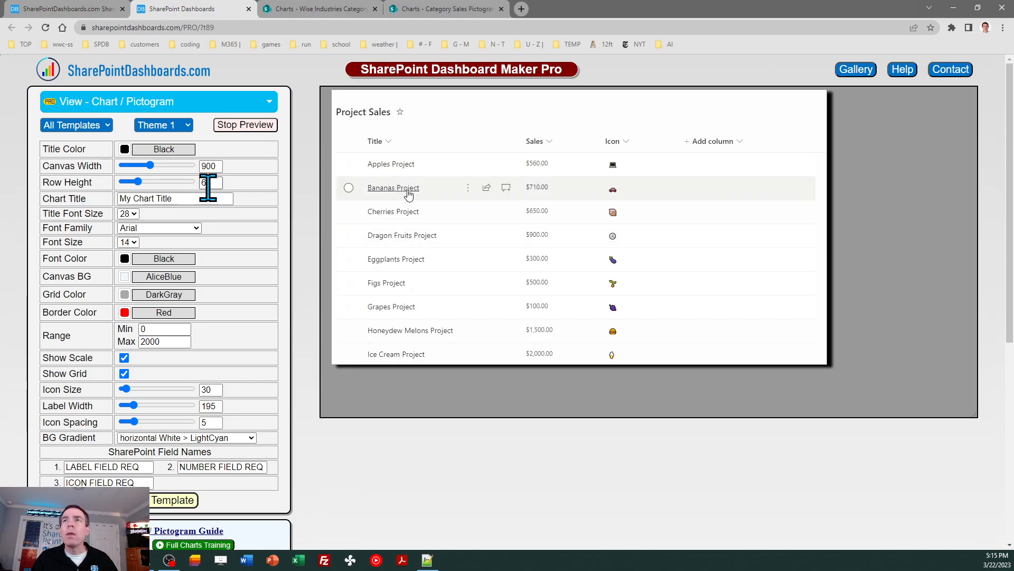
click(175, 125)
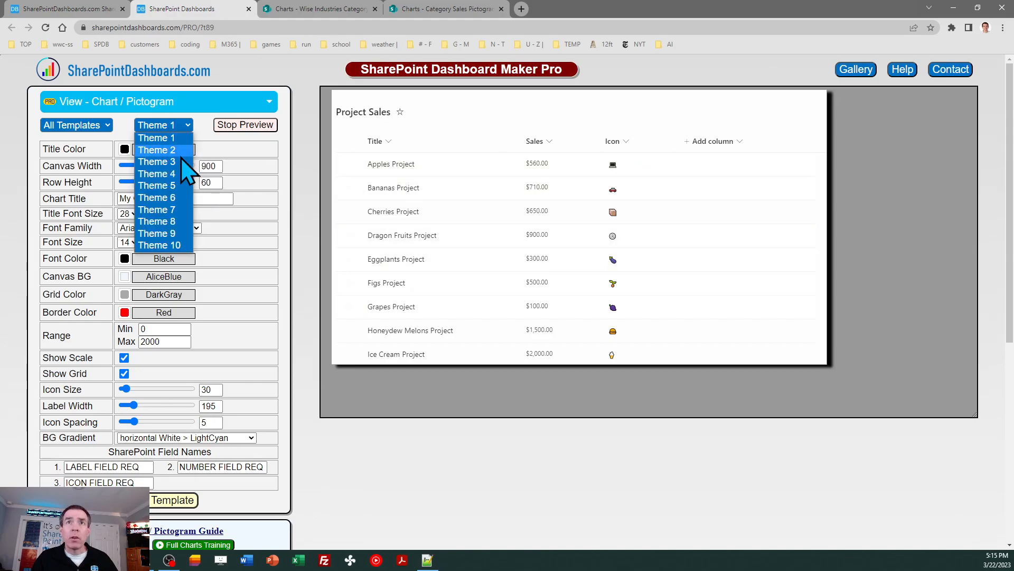
click(182, 151)
click(184, 125)
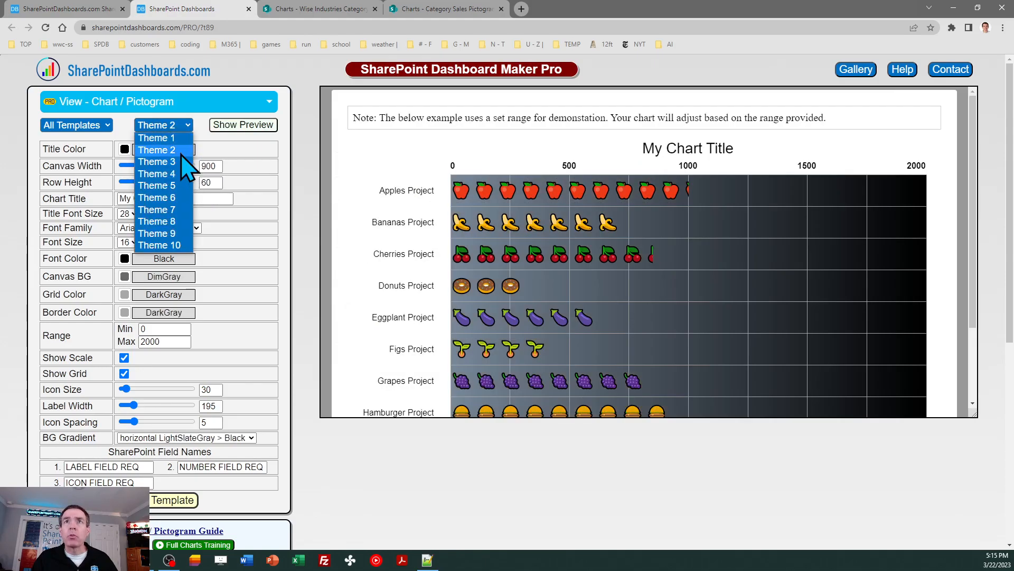
click(181, 163)
click(182, 125)
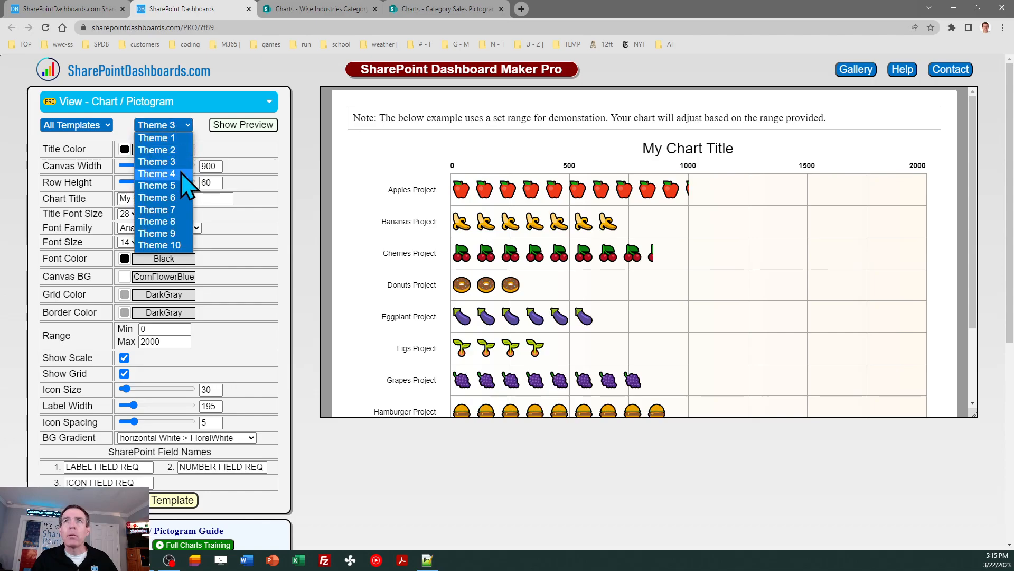
click(182, 142)
click(161, 125)
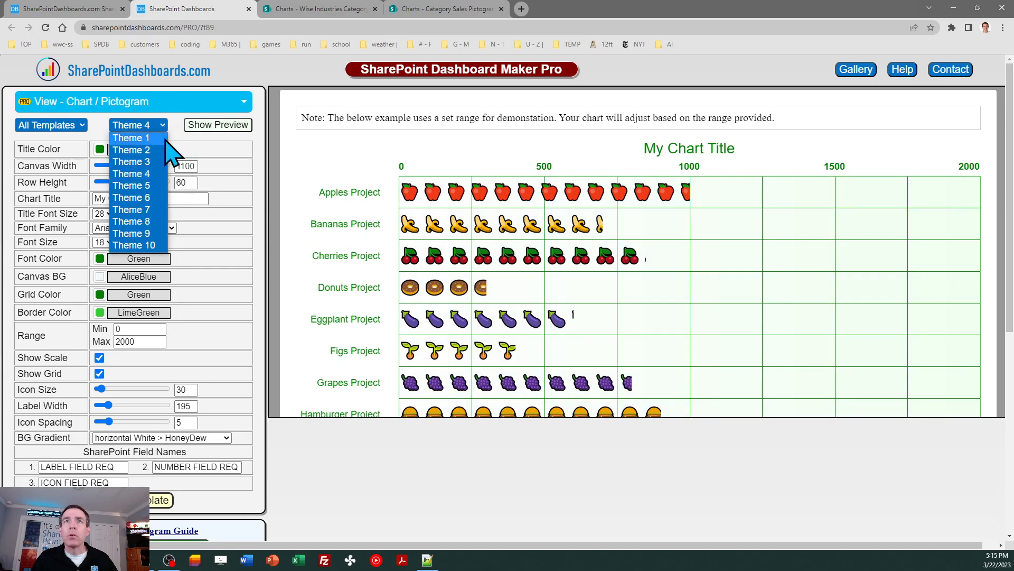
click(170, 196)
click(161, 125)
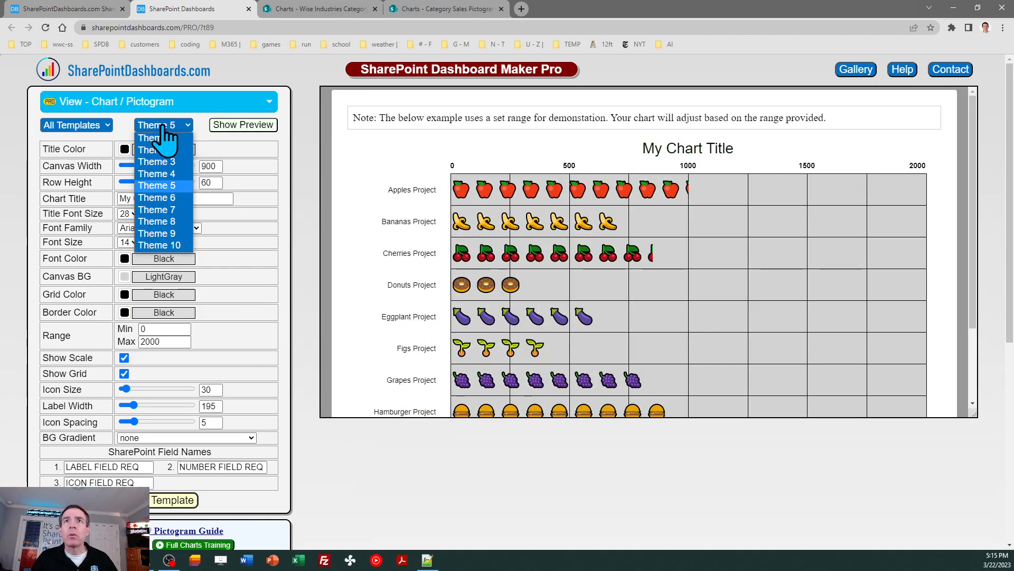
click(171, 196)
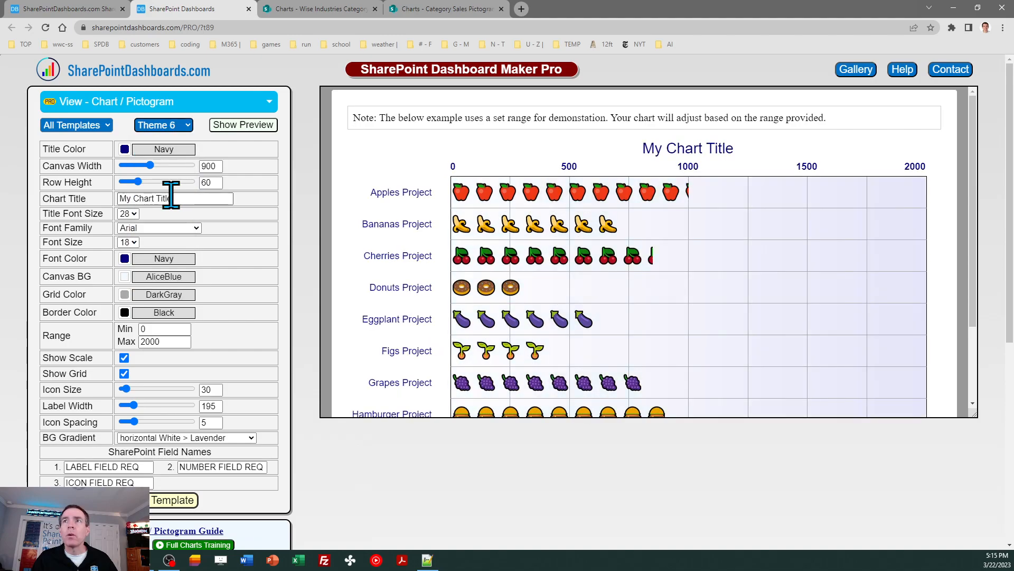
Apply Theme 1 to the Chart / Pictogram template and go to its SharePoint field names and guide.
click(161, 125)
click(170, 138)
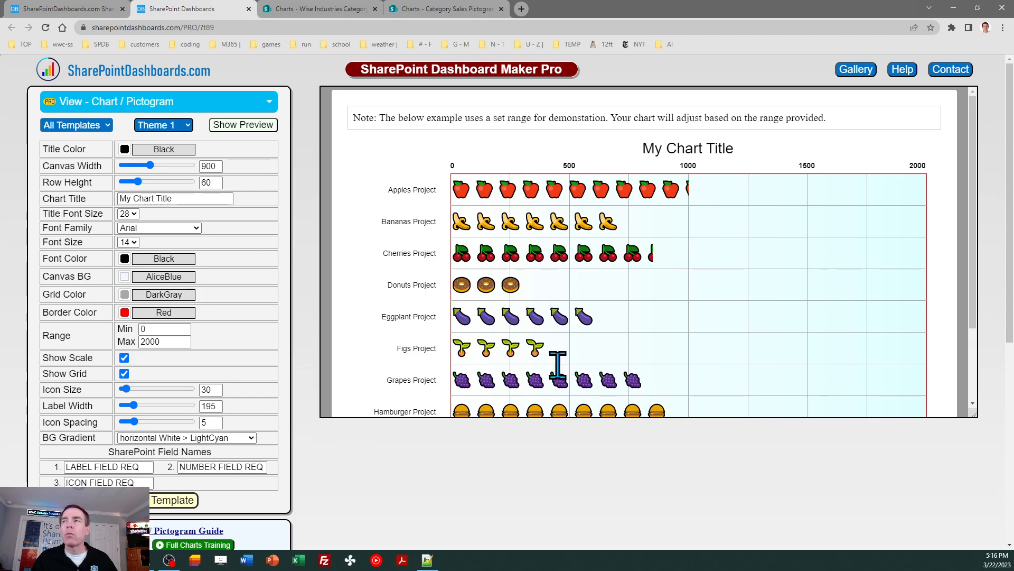
drag(1011, 290, 1011, 437)
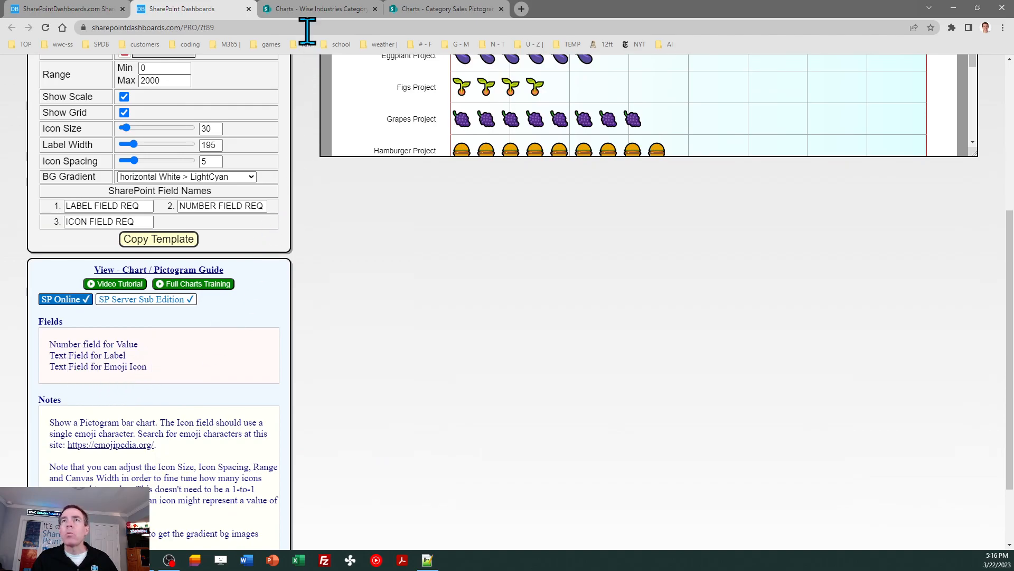
Switch to the SharePoint lists and close the Wise Industries Category Sales list, keeping the Category Sales Pictogram list open.
click(312, 9)
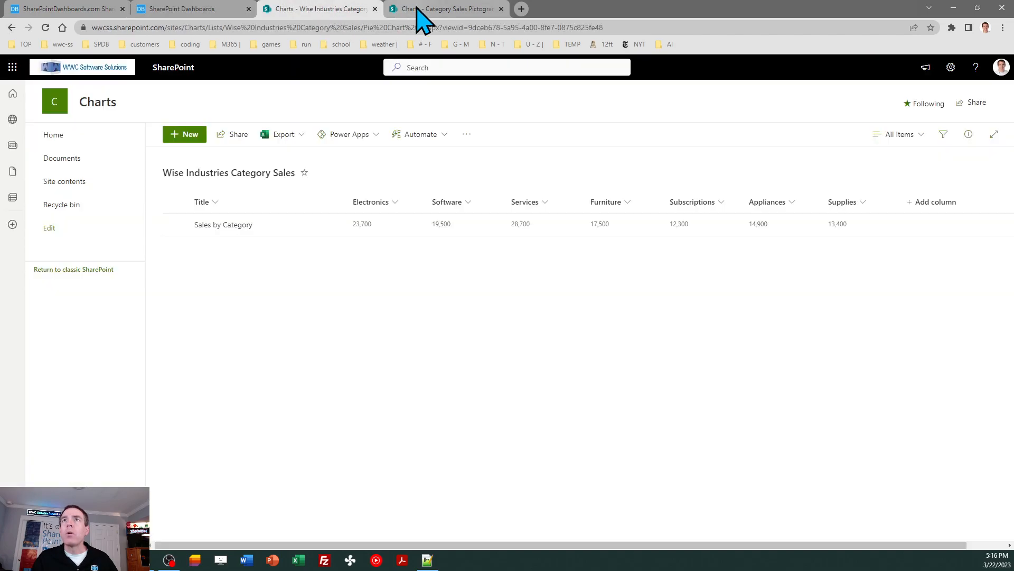
click(418, 12)
click(374, 9)
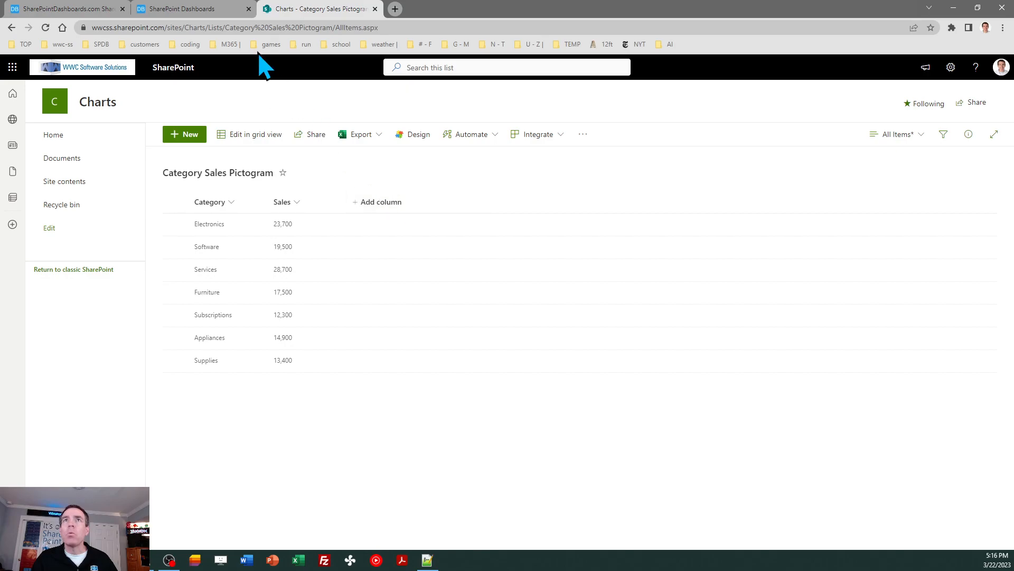
Check the template's required fields, and add a single-line text column named Emoji to the Category Sales Pictogram list.
click(200, 9)
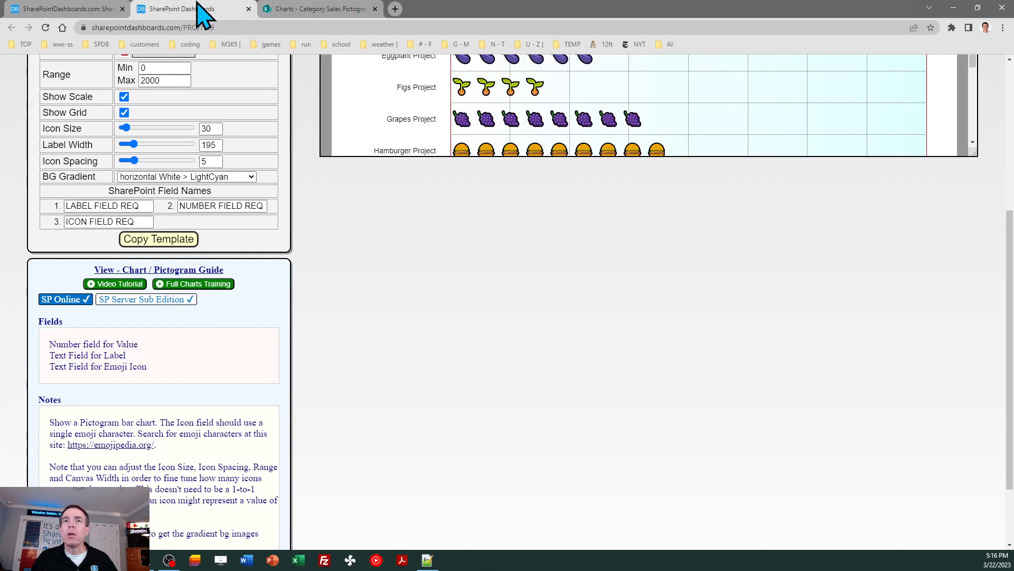
click(296, 12)
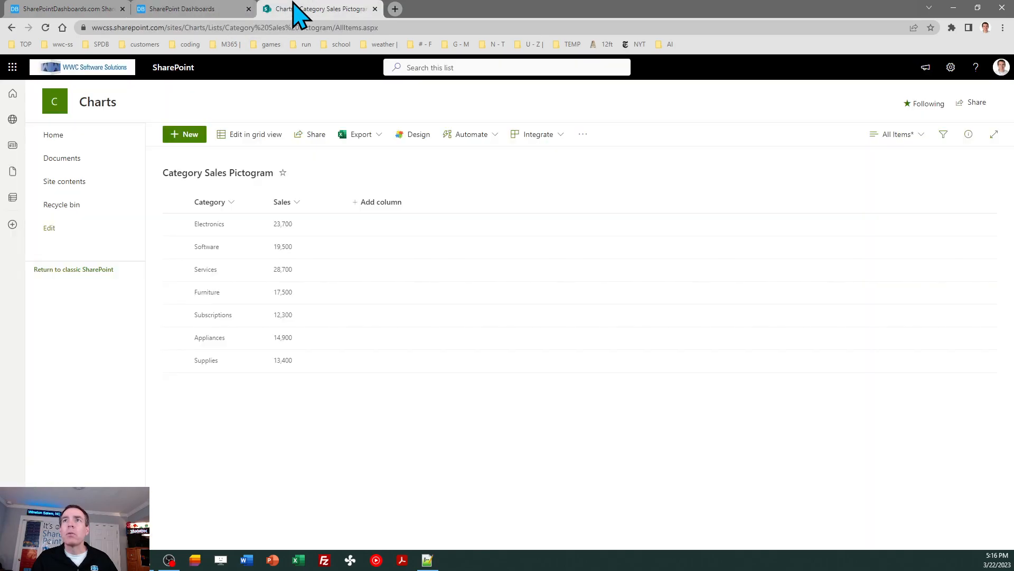
click(381, 203)
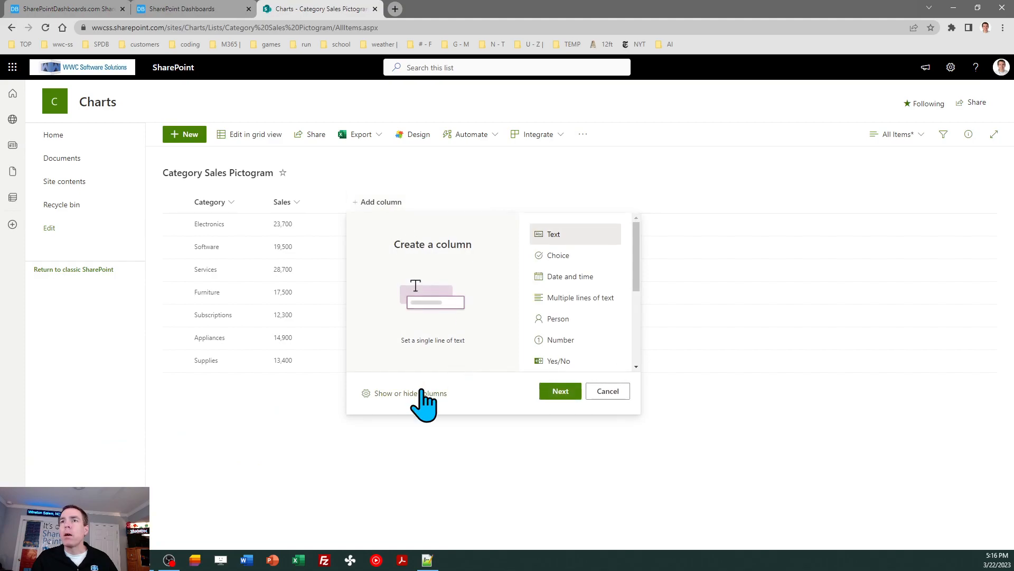
click(563, 393)
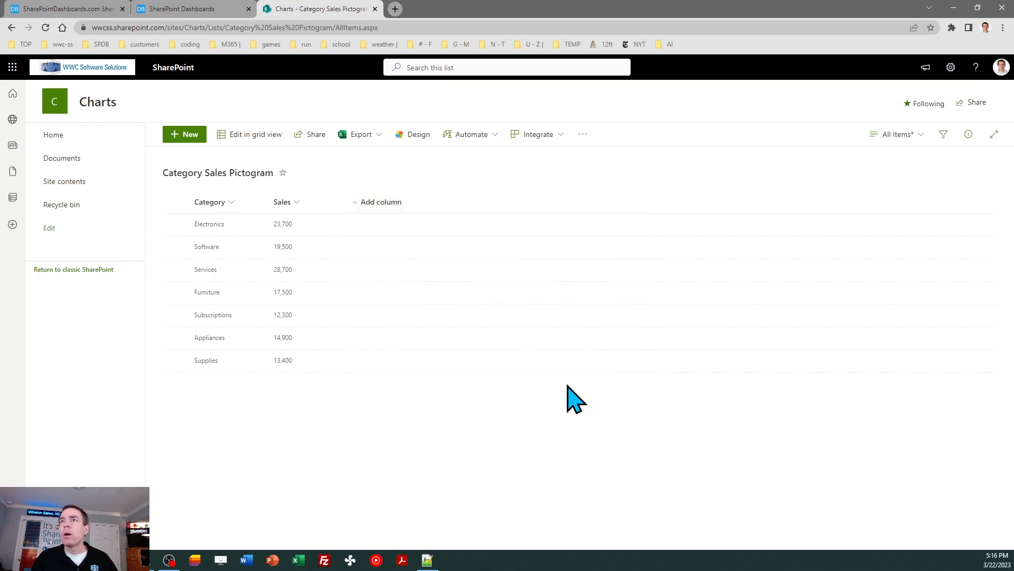
text(Emoji)
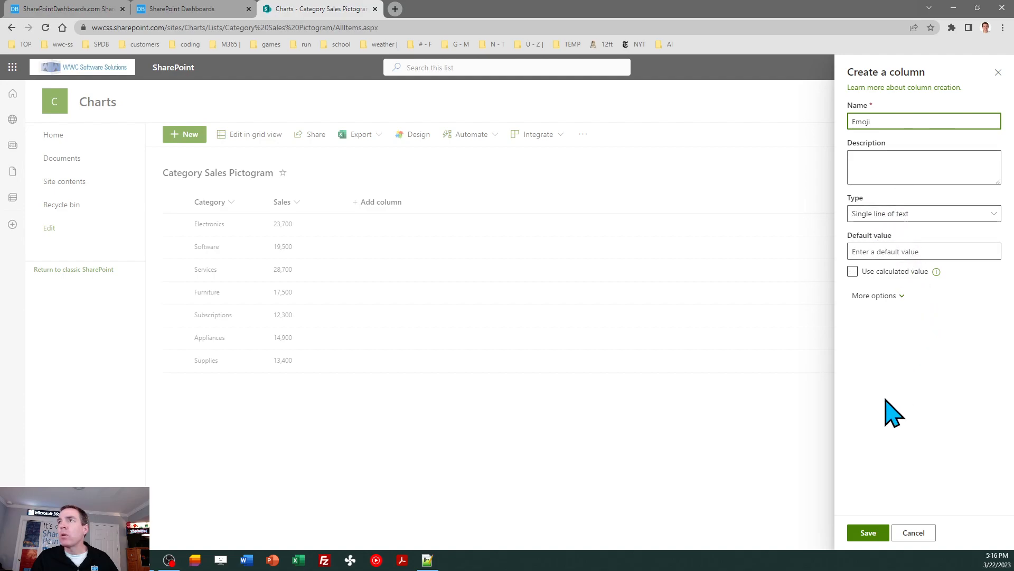
click(859, 536)
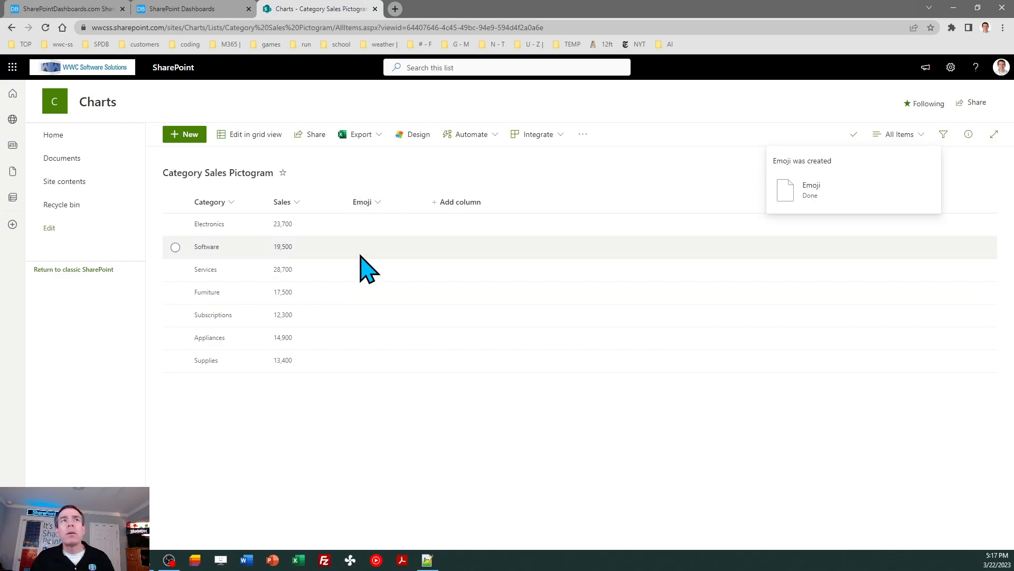
Open Emojipedia from the pictogram template's notes, search for "computer", and copy the Laptop emoji.
click(183, 10)
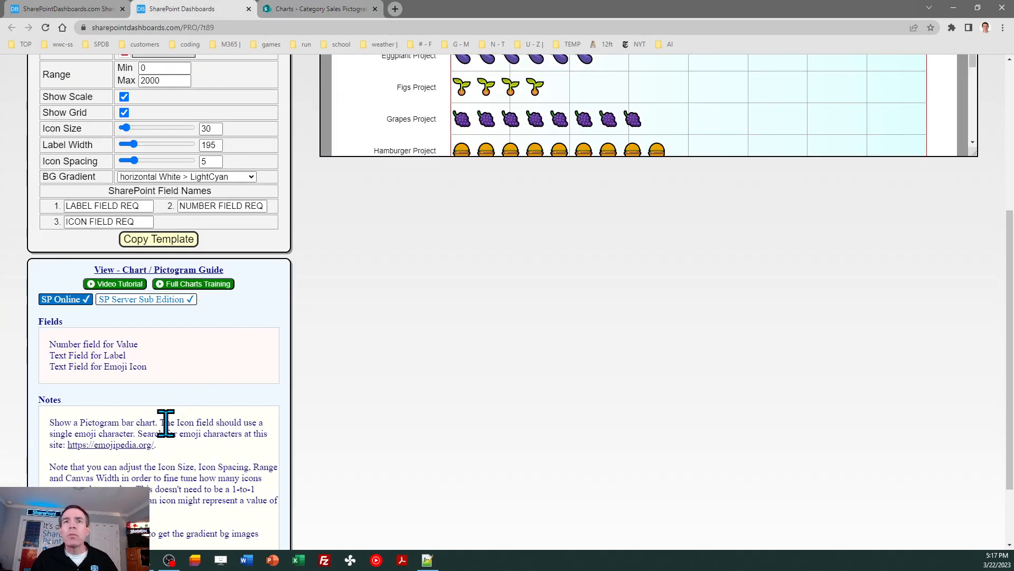
click(137, 445)
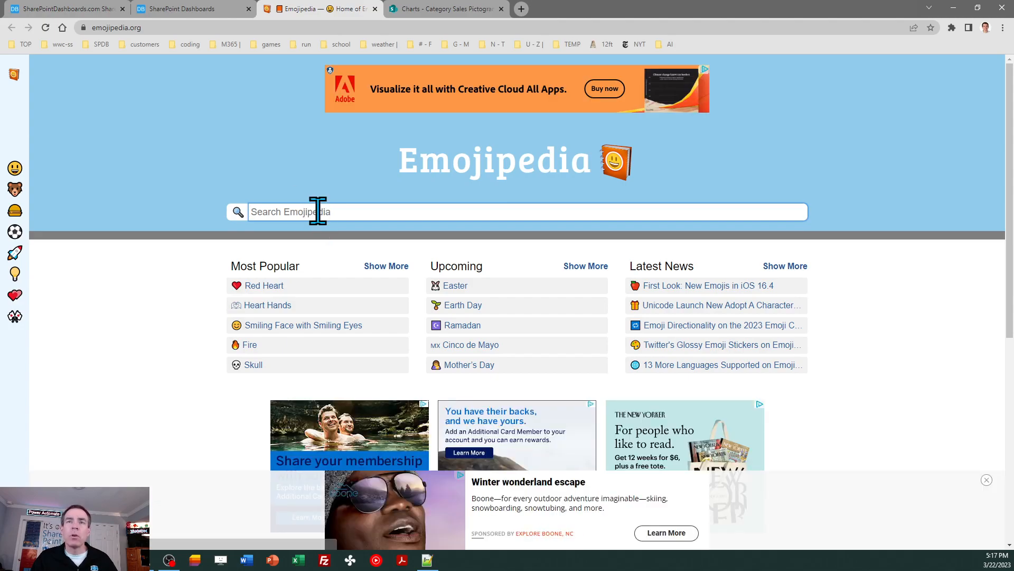
text(computer)
key(Return)
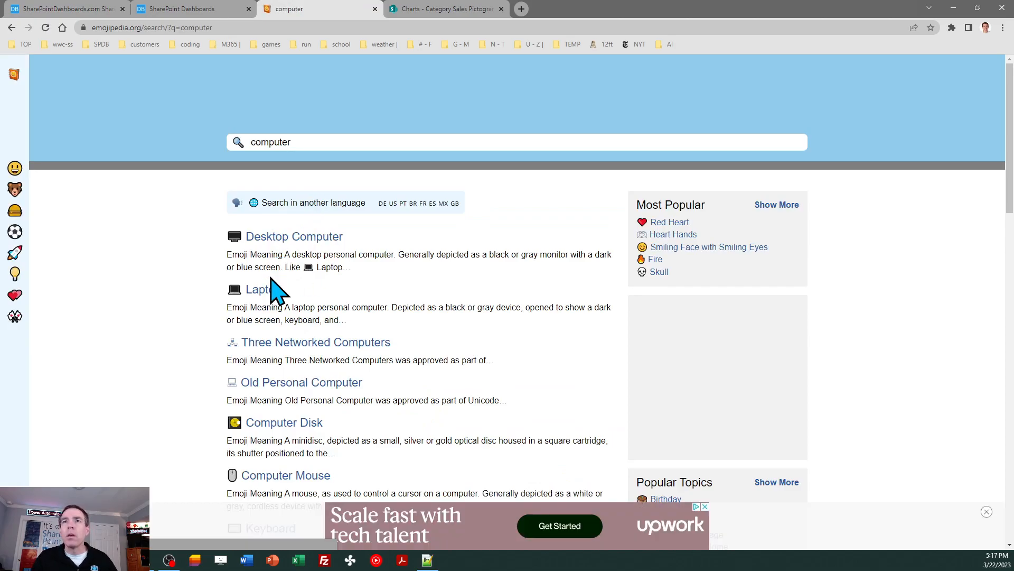
click(263, 292)
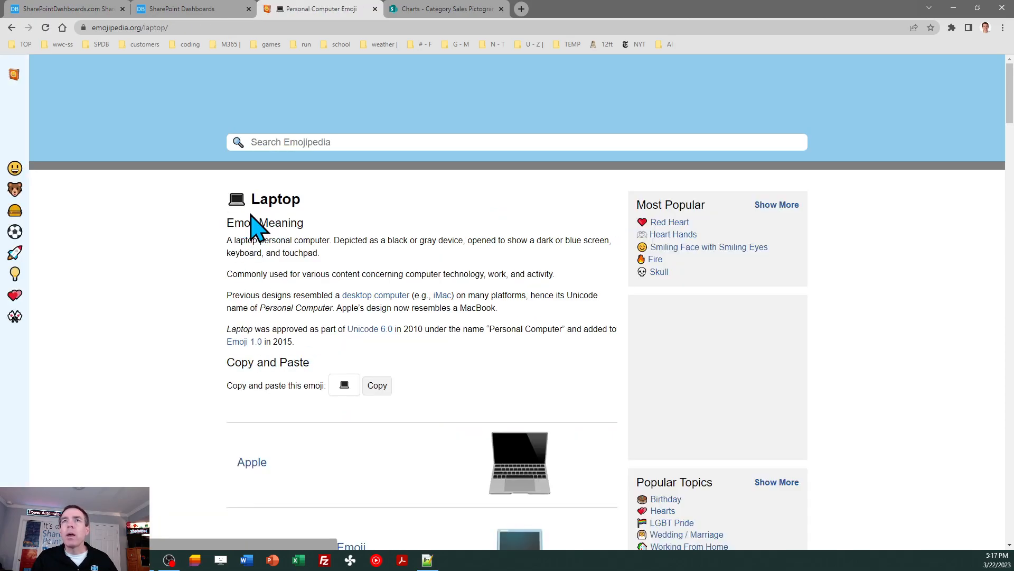
drag(242, 196, 231, 196)
key(ctrl+c)
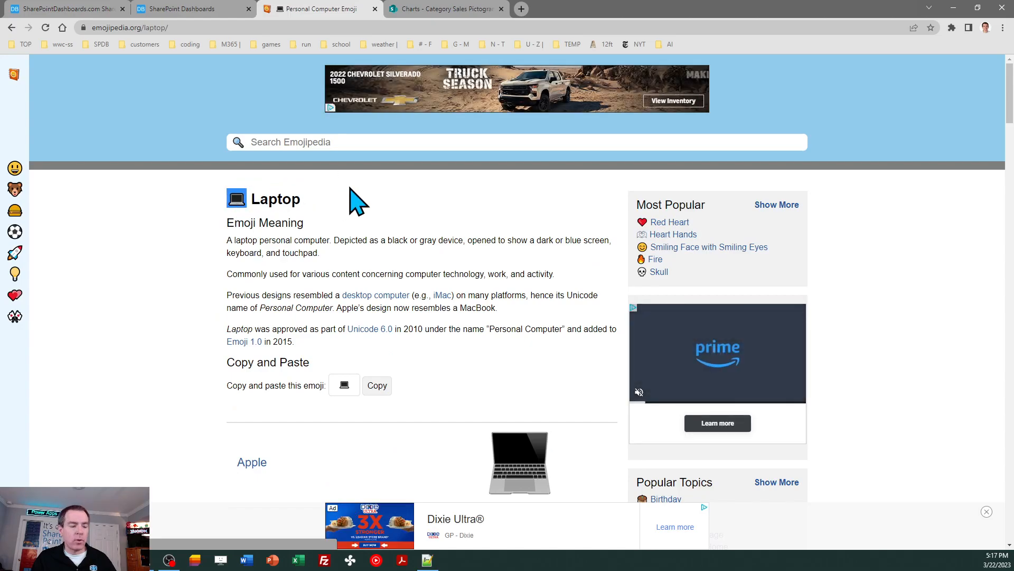
Return to the Category Sales Pictogram list, start grid editing, and paste the laptop emoji as the Electronics row's Emoji value.
click(451, 10)
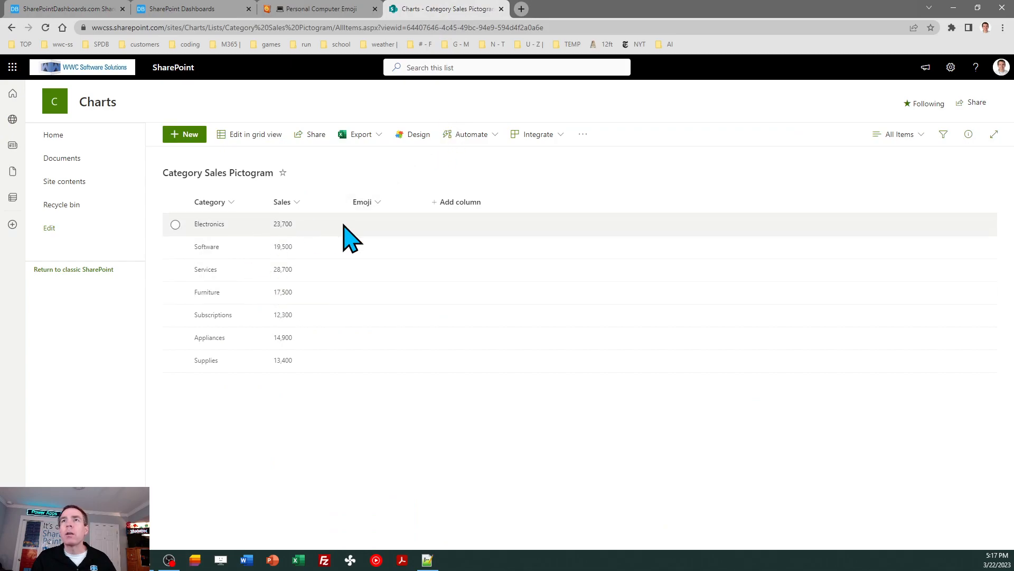
click(248, 134)
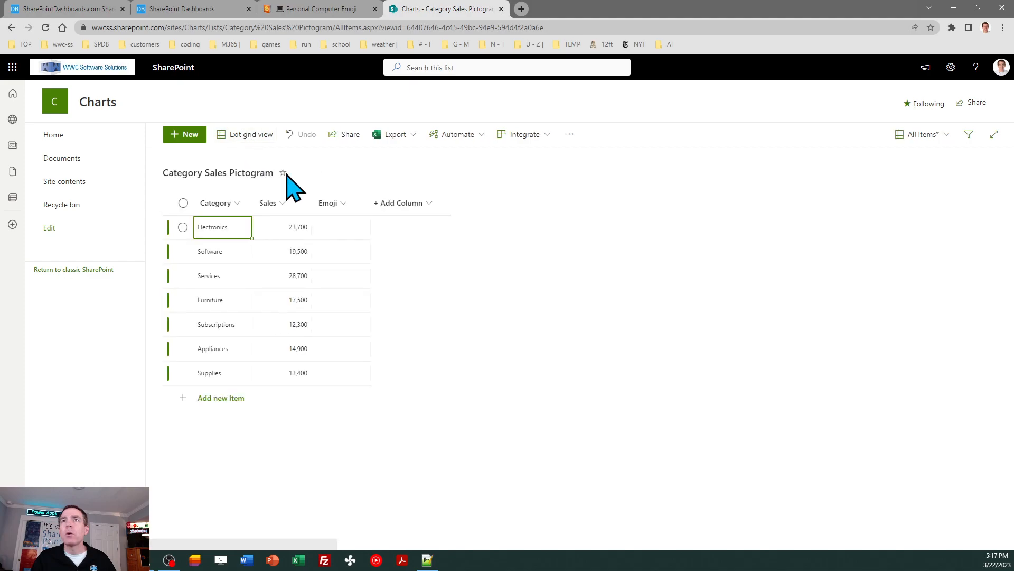
click(341, 227)
key(ctrl+v)
Fill the Emoji column with a floppy disk for Software and a telephone for Services, copied from the other open window.
click(340, 251)
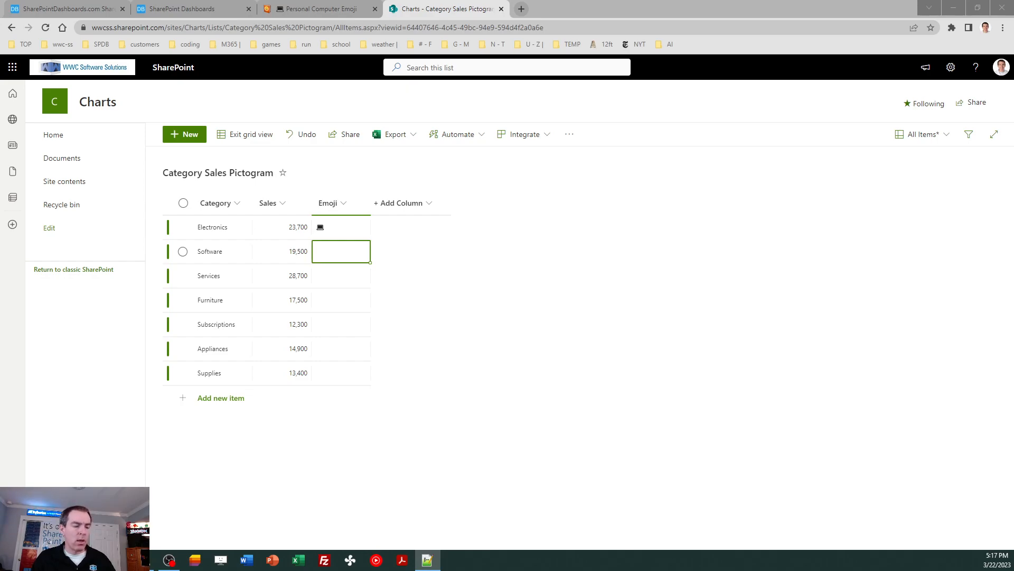
click(330, 250)
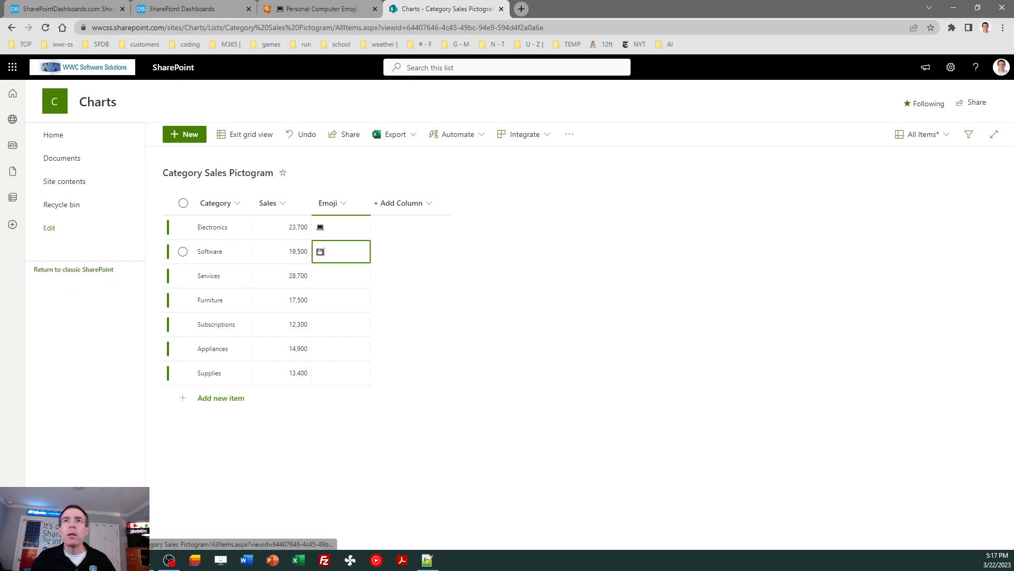
key(alt+Tab)
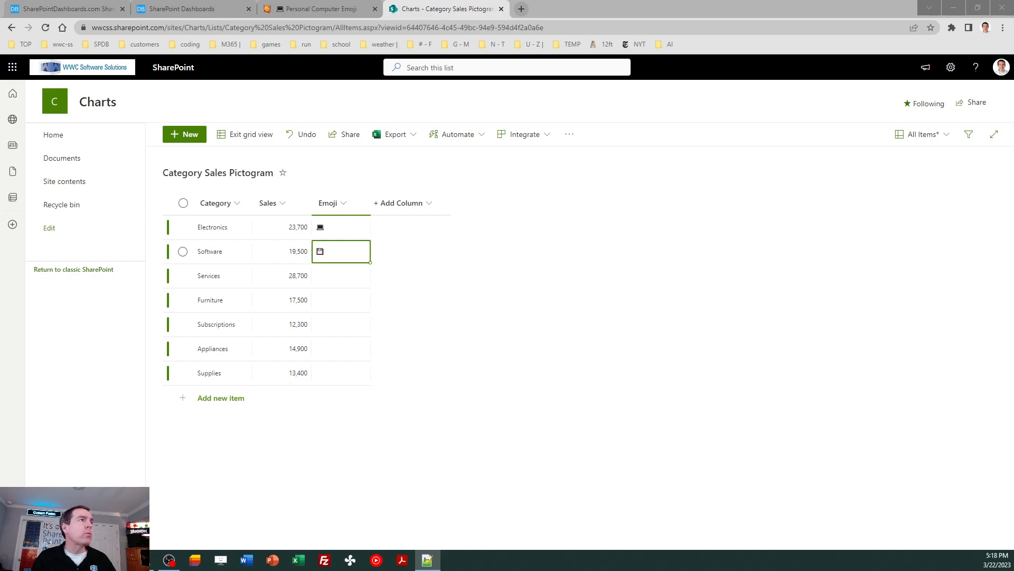
click(328, 276)
text(☎)
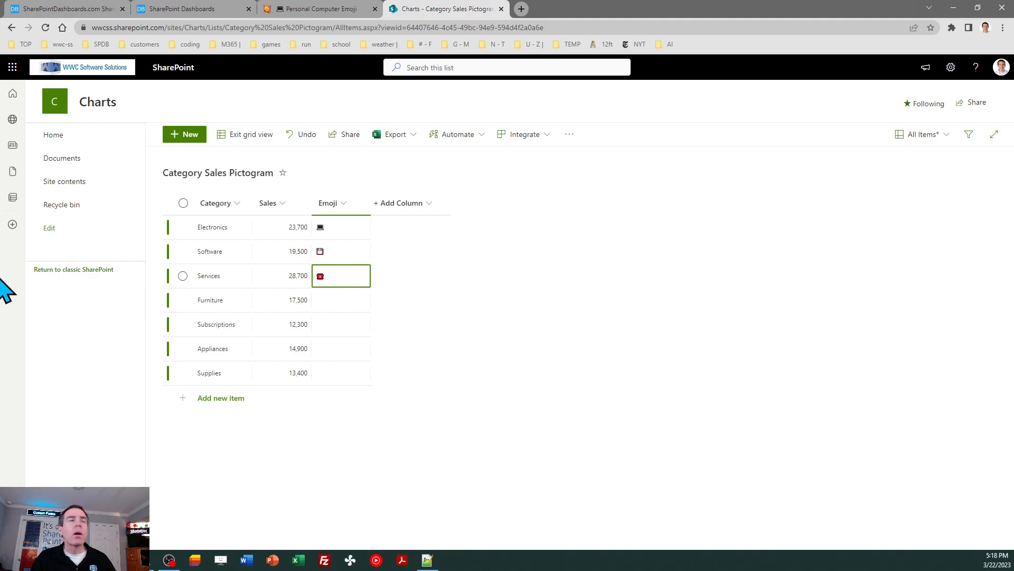
Fill the Emoji column with a chair for Furniture and a newspaper for Subscriptions, copied from the other open window.
key(alt+Tab)
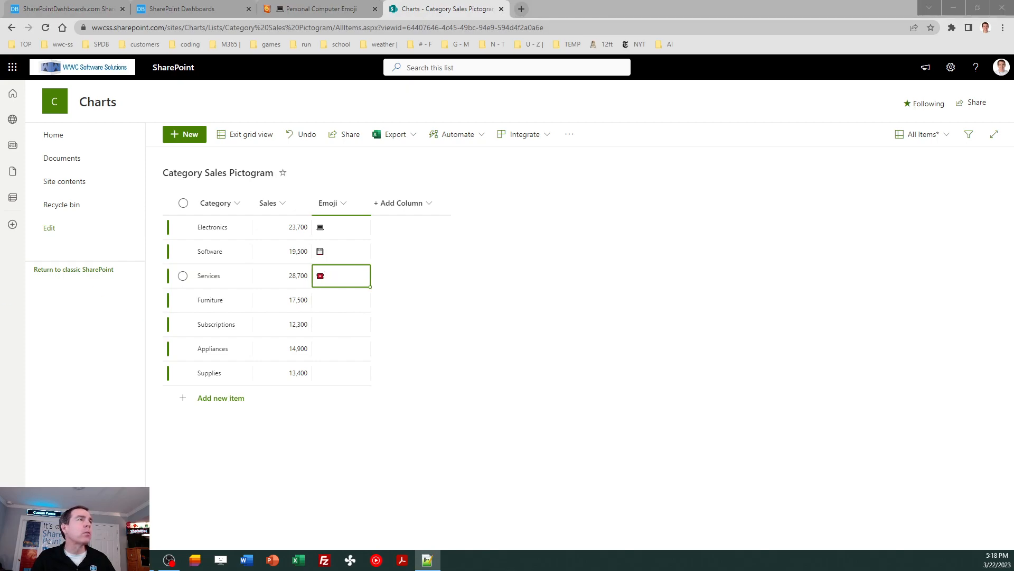
click(330, 298)
text(🪑)
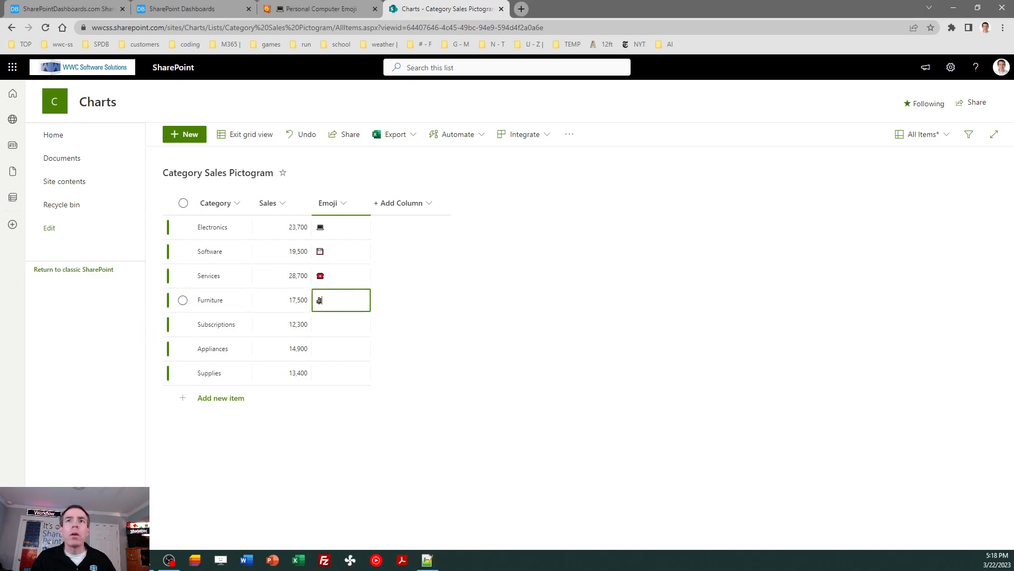
key(alt+Tab)
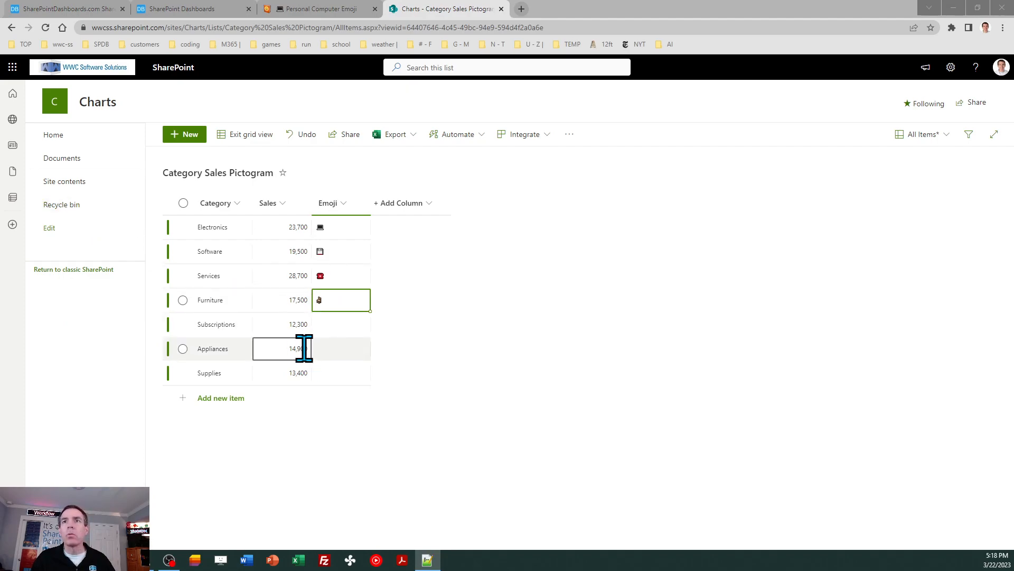
click(339, 324)
text(📰)
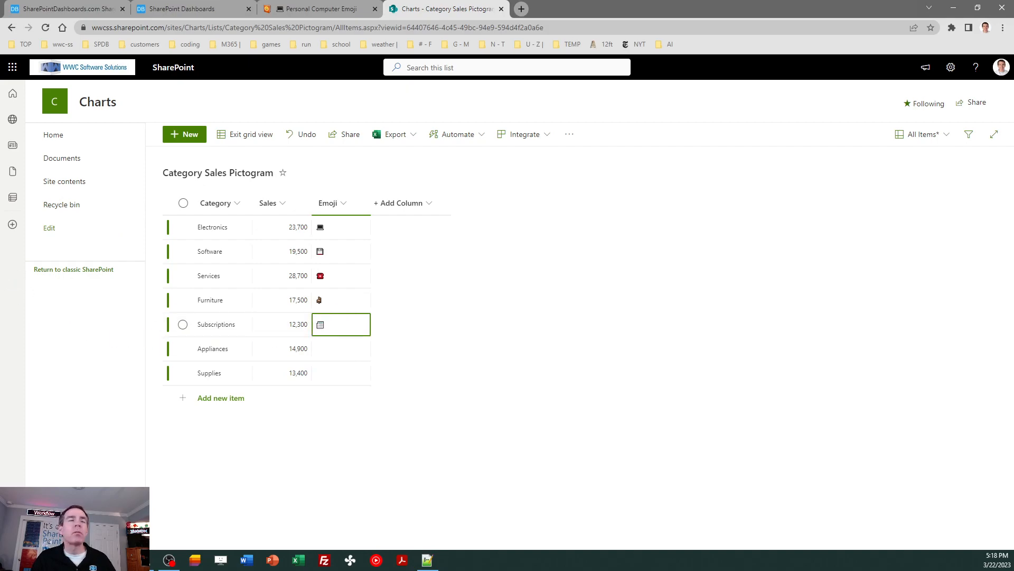
Enter a television emoji for Appliances and a package emoji for Supplies, and exit grid editing.
key(alt+Tab)
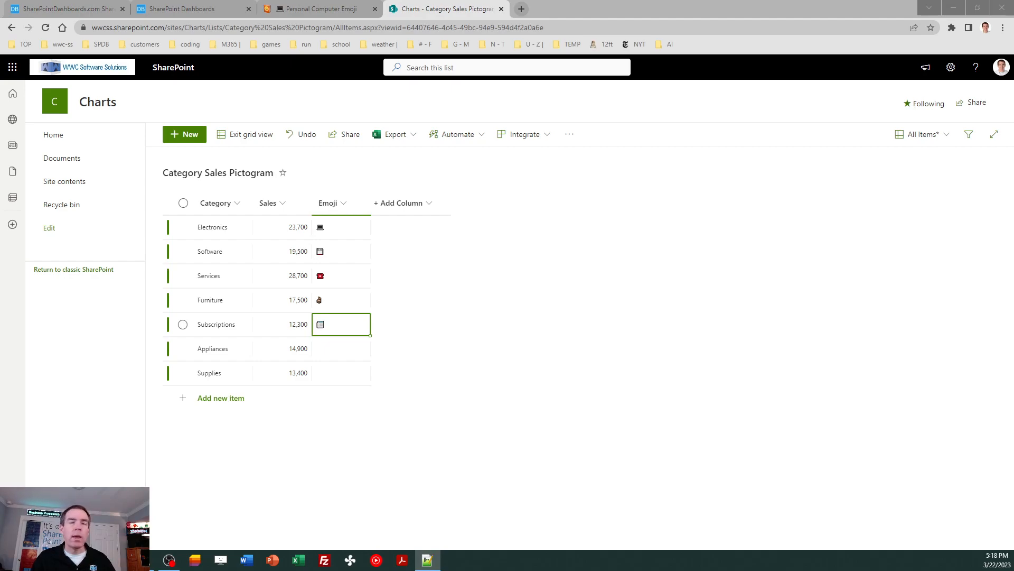
double_click(338, 348)
text(📺)
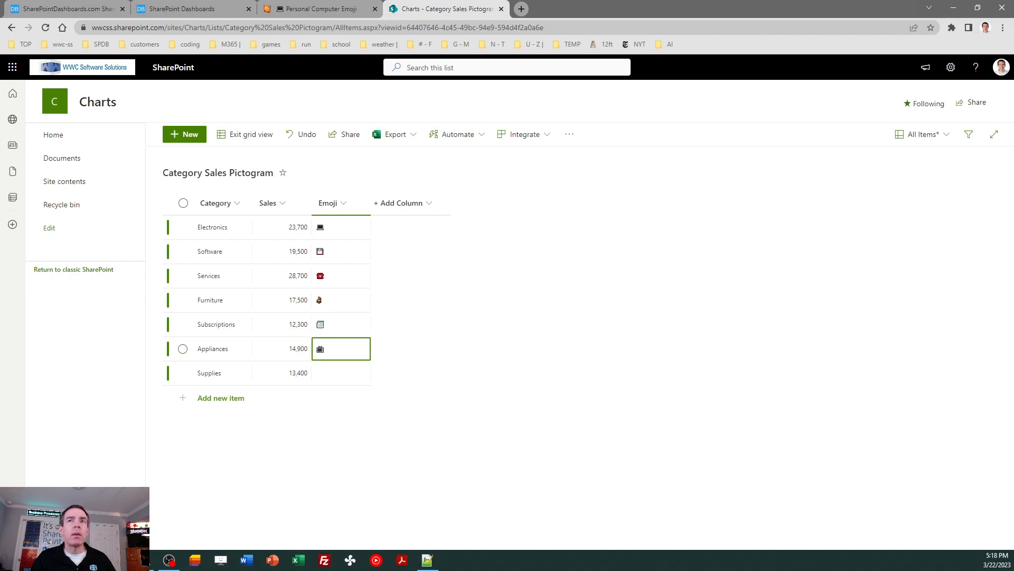
key(alt+Tab)
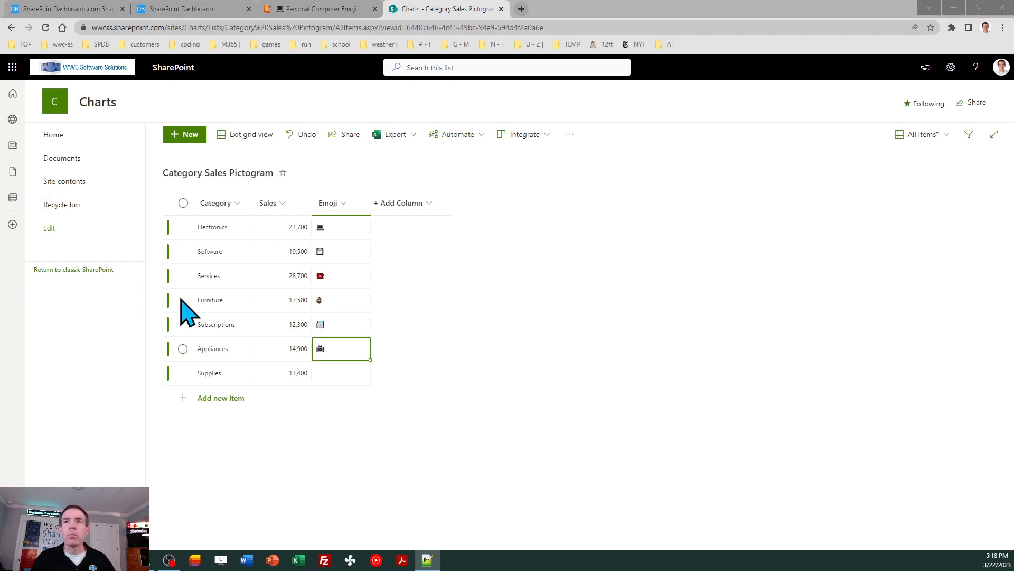
double_click(343, 373)
text(📦)
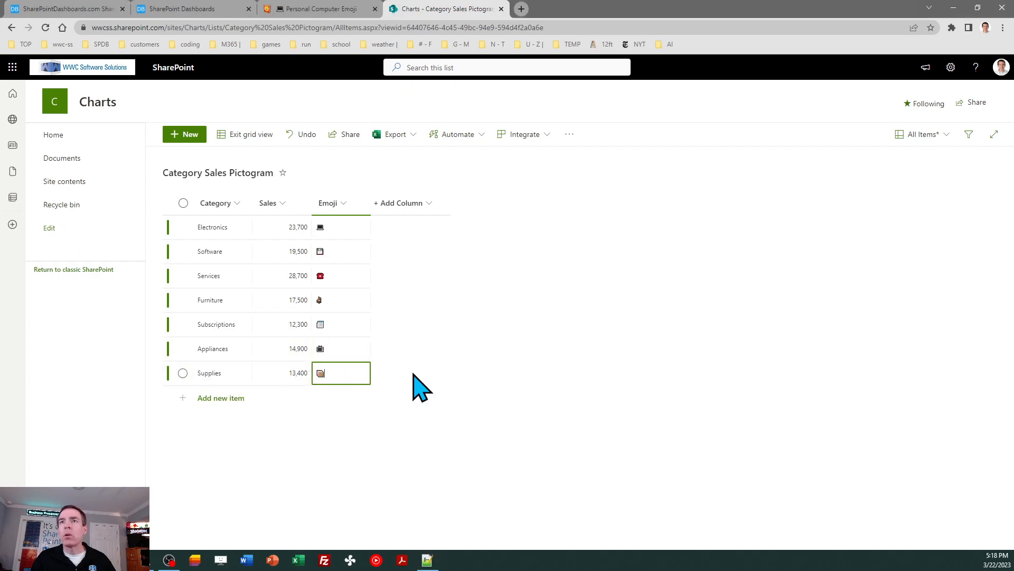
click(242, 136)
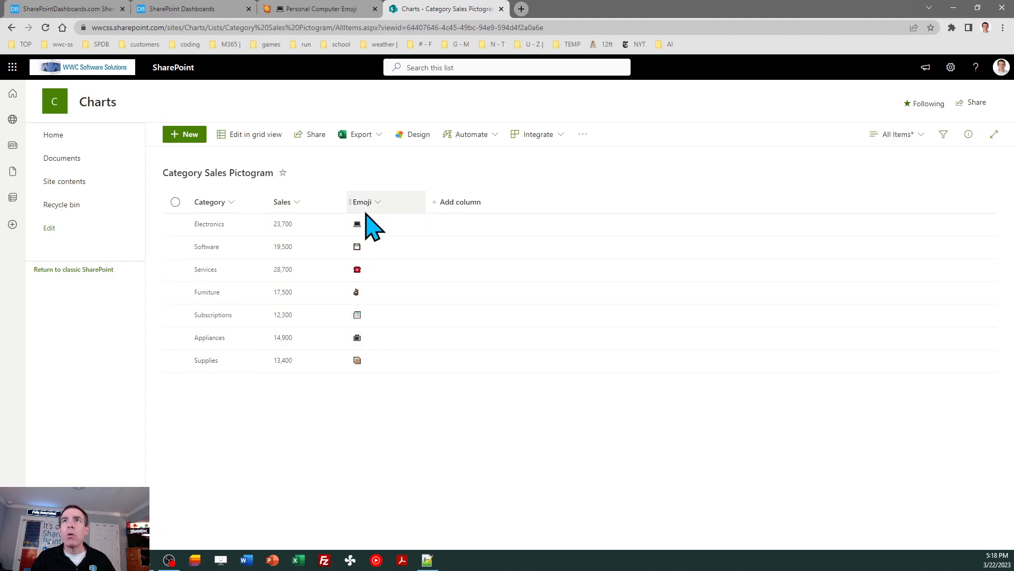
Close the Emojipedia page and set the pictogram template's label field name to Category in SharePoint Dashboards.
click(312, 8)
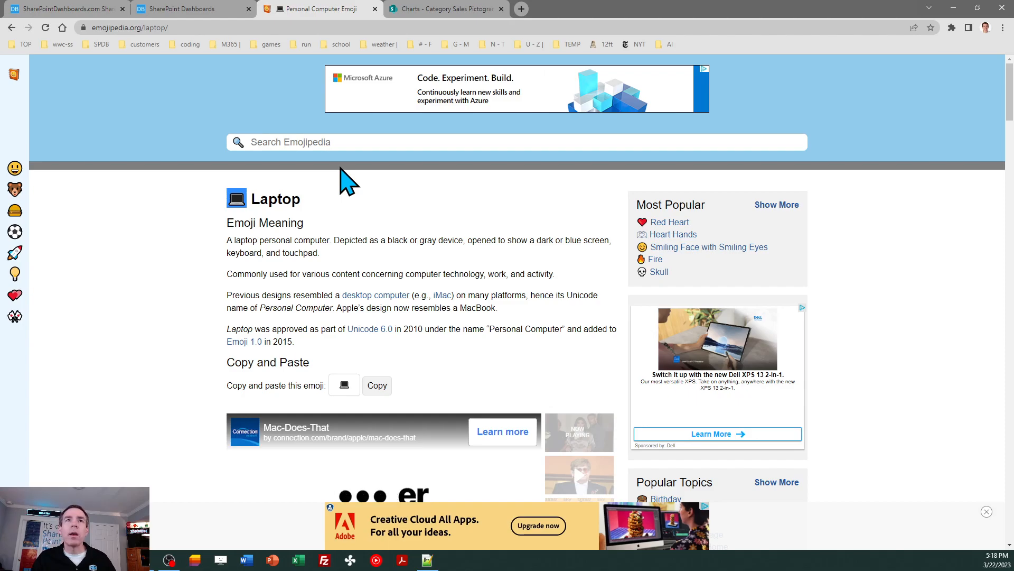
click(374, 9)
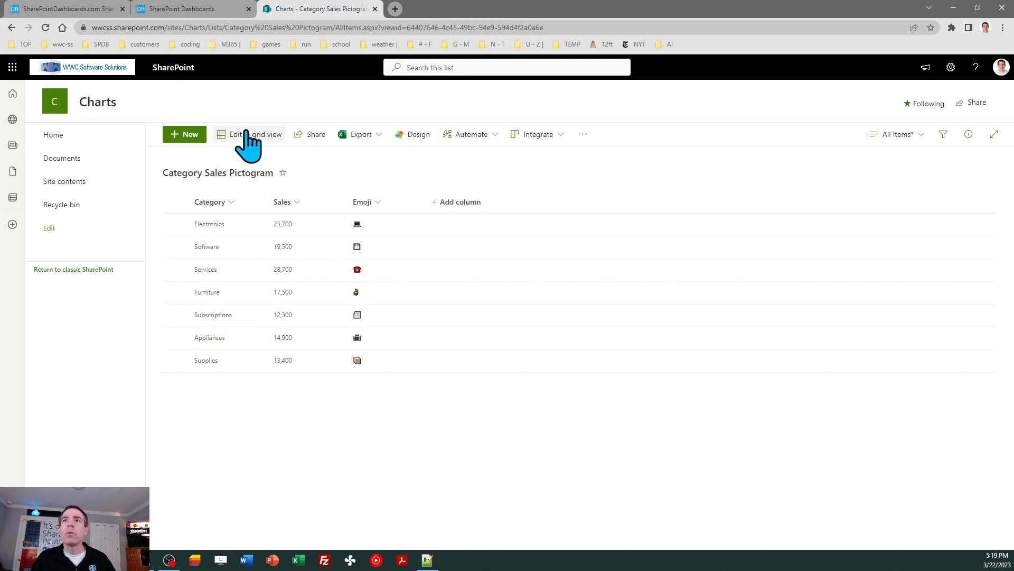
click(201, 12)
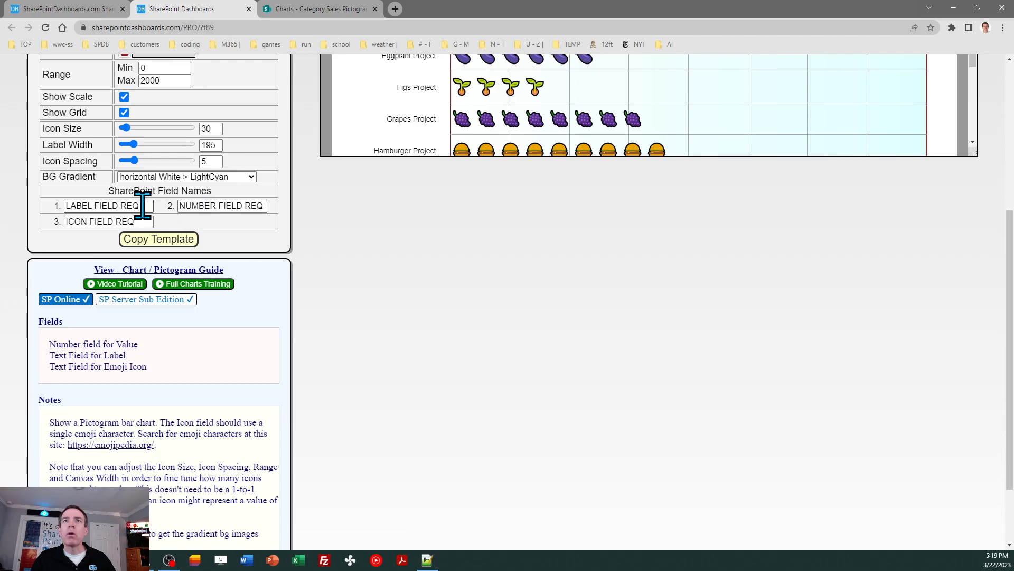
drag(142, 205, 32, 207)
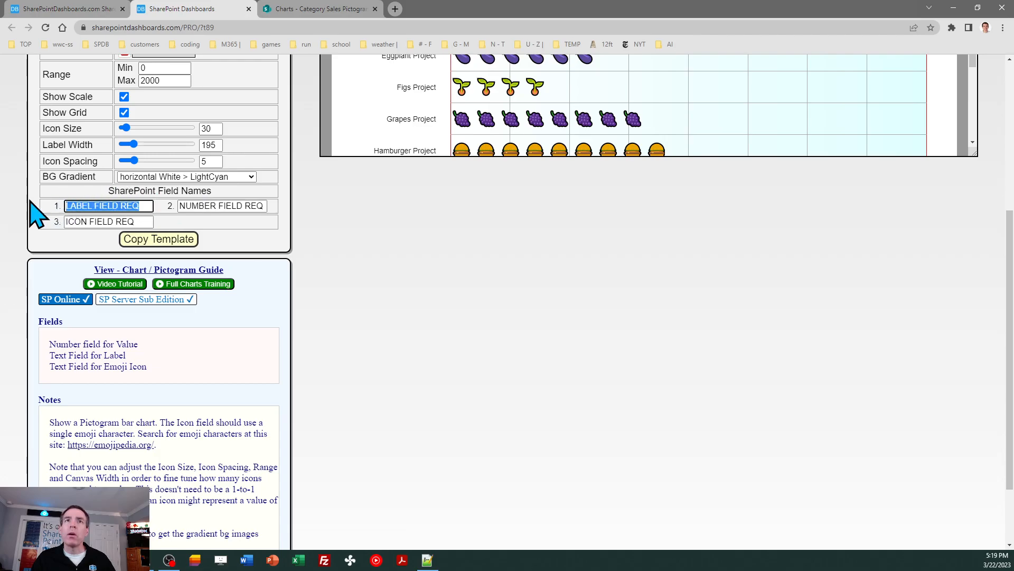
text(C)
text(ategor)
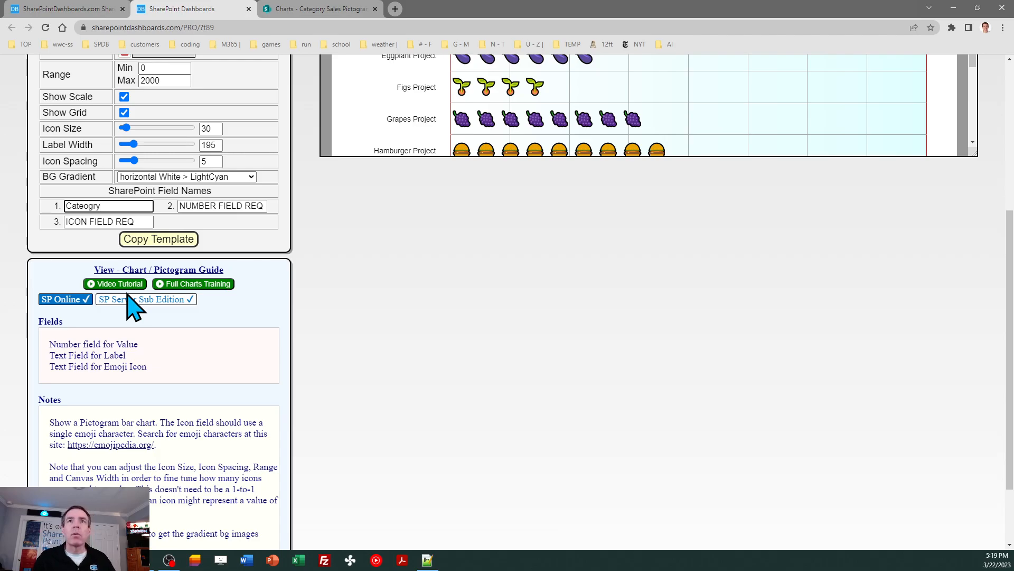
key(BackSpace)
key(BackSpace)
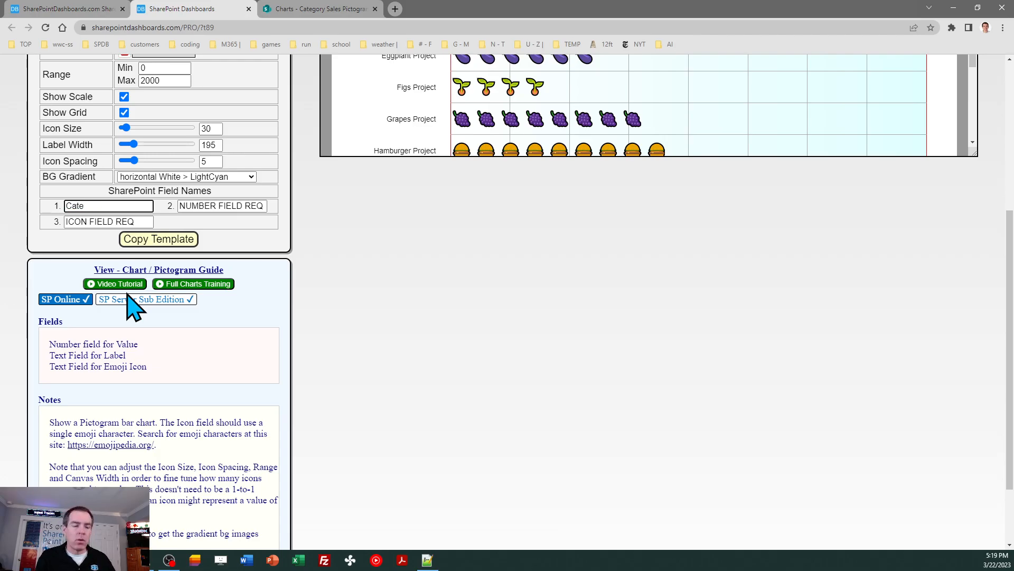
key(Tab)
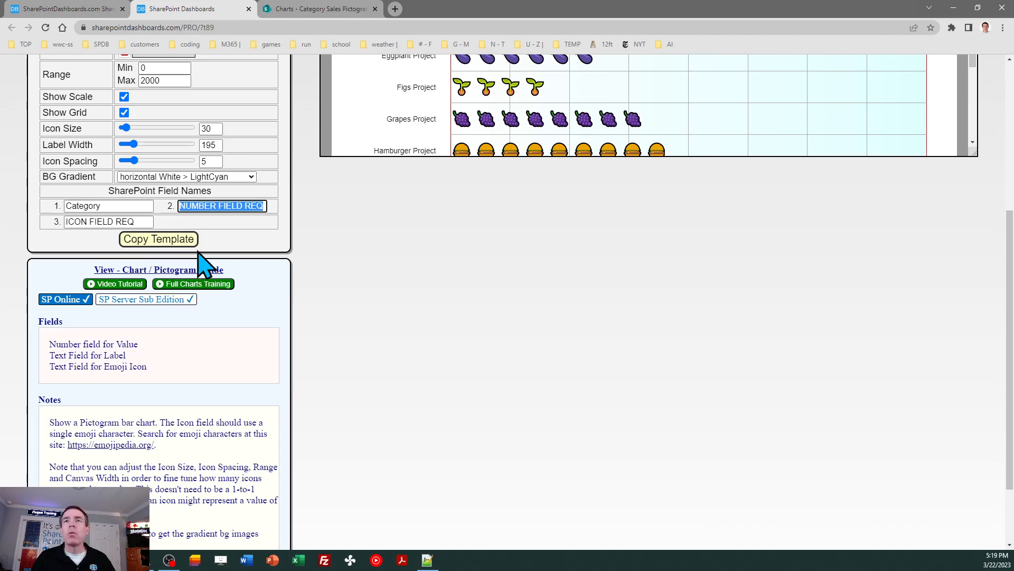
Set the template's number field name to Sales and its icon field name to Emoji.
click(320, 9)
click(201, 9)
text(Sales)
key(Tab)
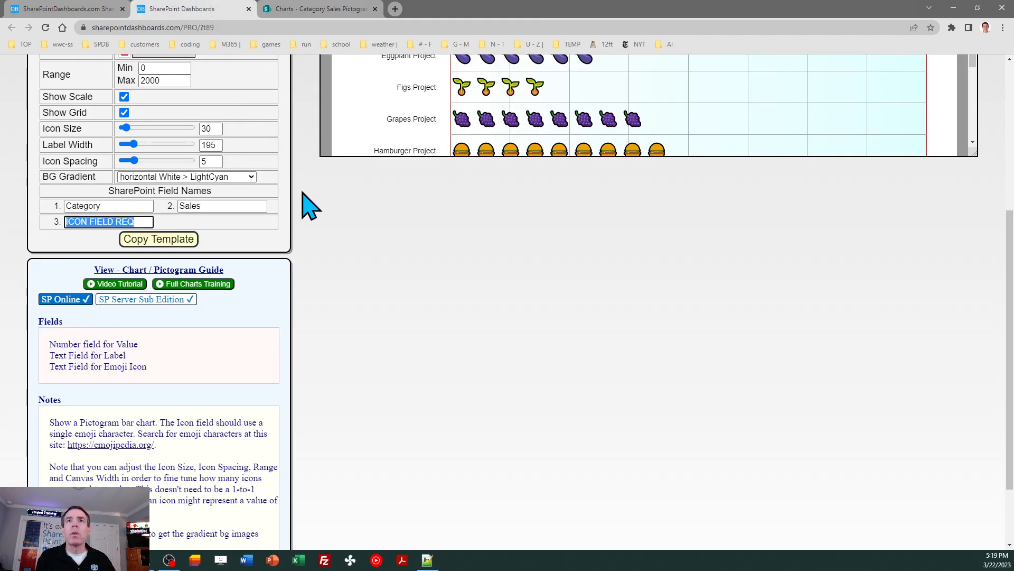
text(E)
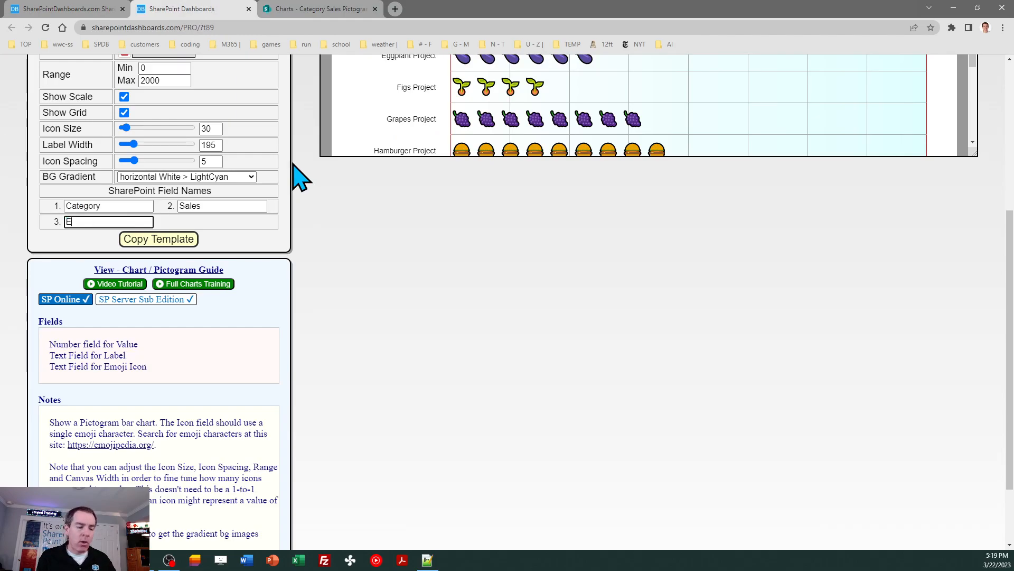
text(moji)
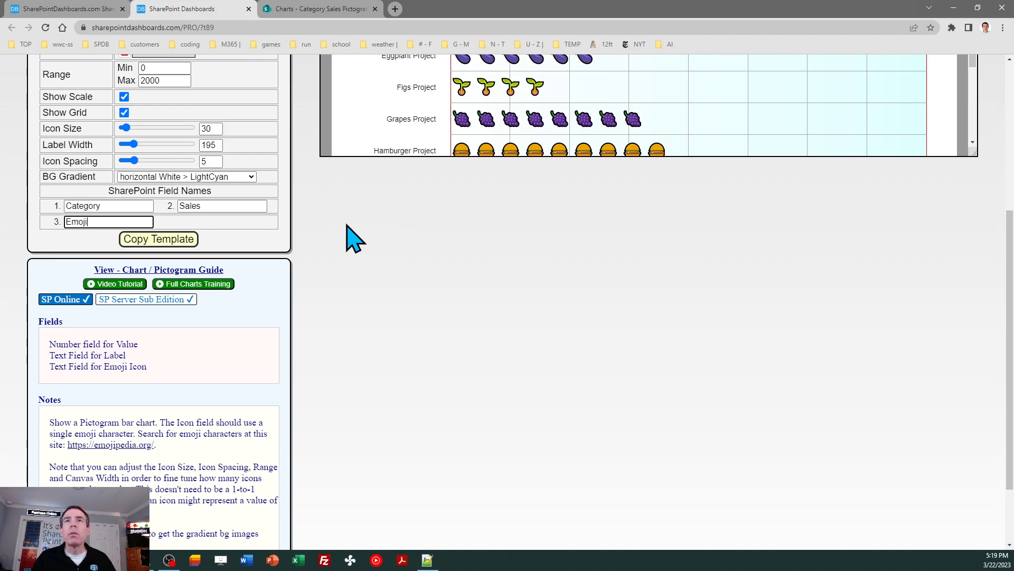
Check the sales values in the SharePoint list and set the template's maximum range to 30000.
drag(1008, 275, 1008, 172)
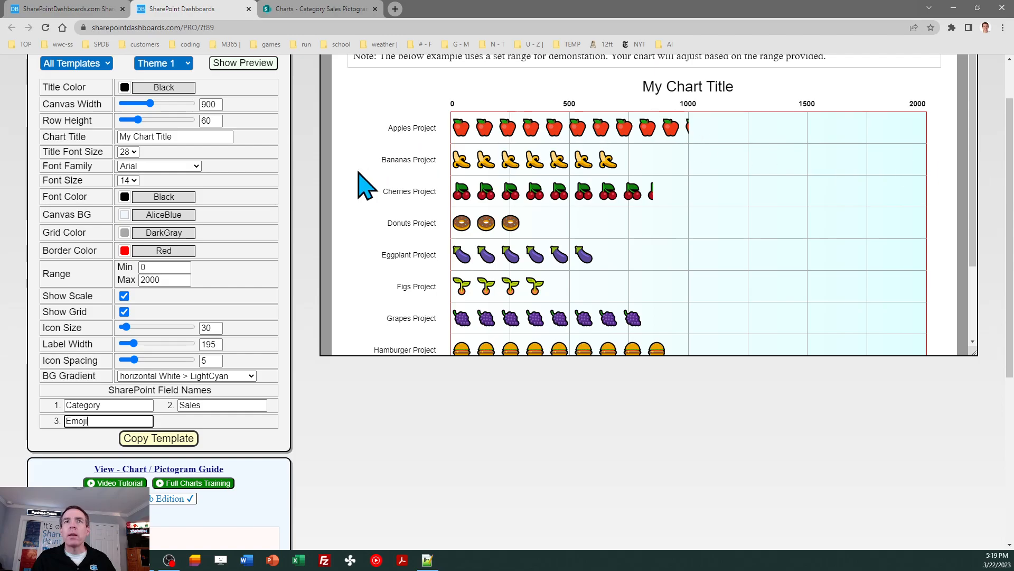
click(310, 9)
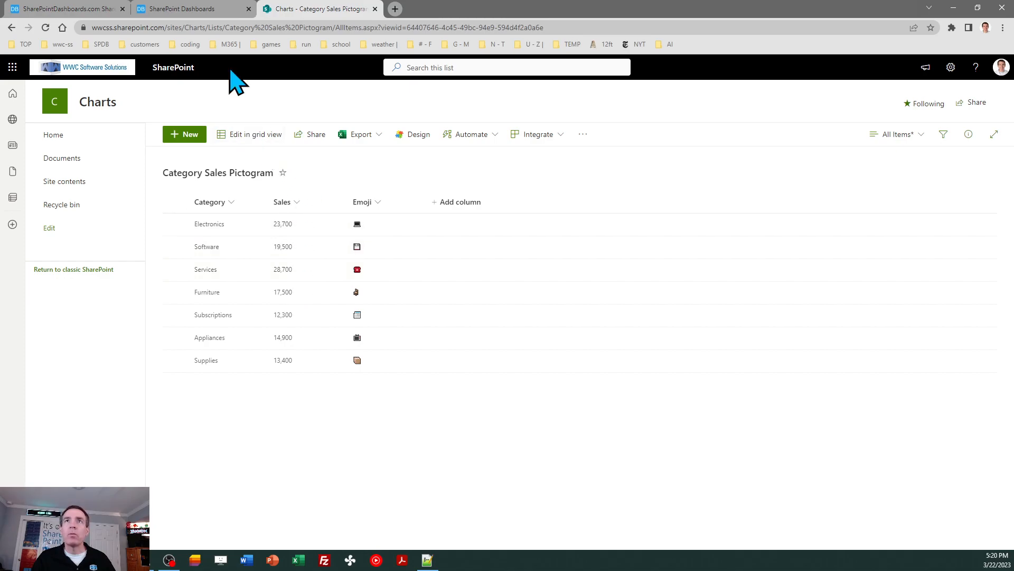
click(207, 9)
double_click(161, 279)
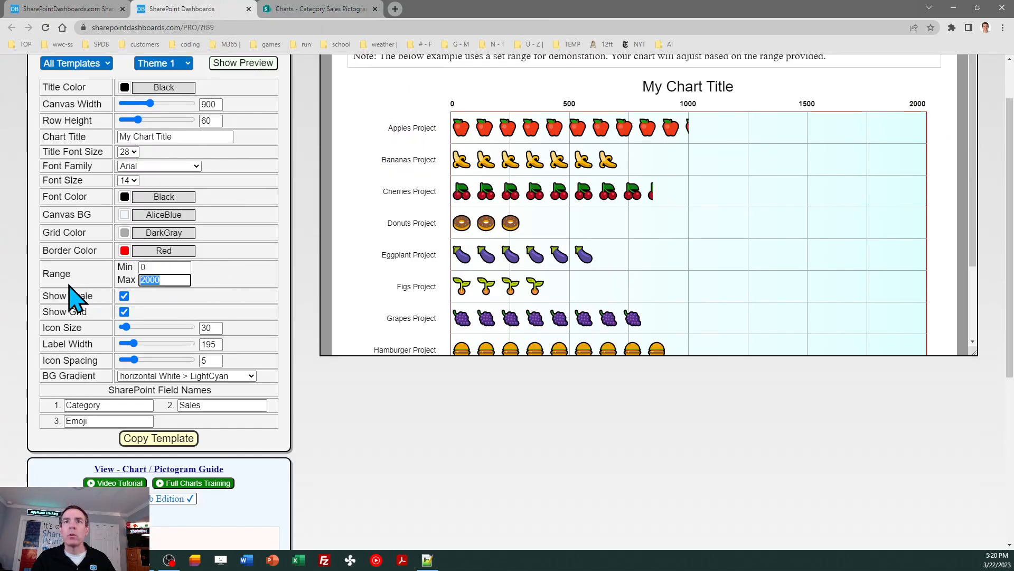
text(30000)
key(Tab)
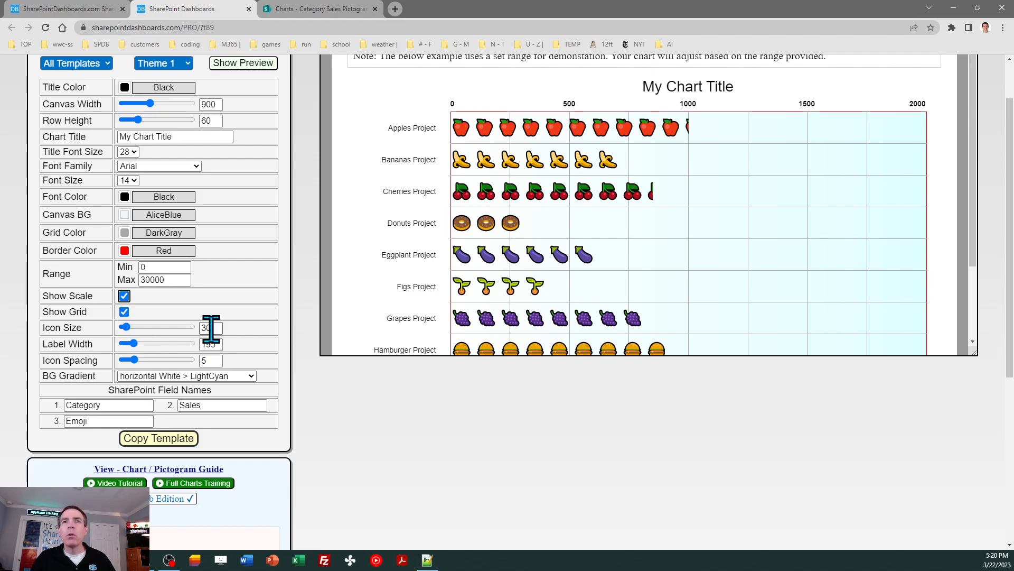
Set the template's background gradient to none, copy the template code, and dismiss the instructions.
click(249, 376)
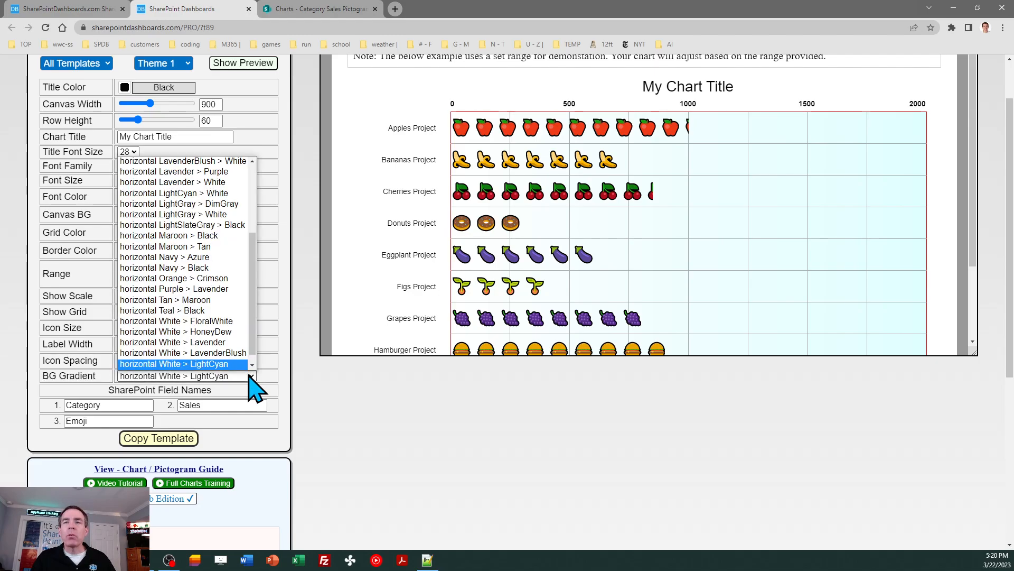
scroll(255, 343, down, 1)
scroll(255, 343, up, 5)
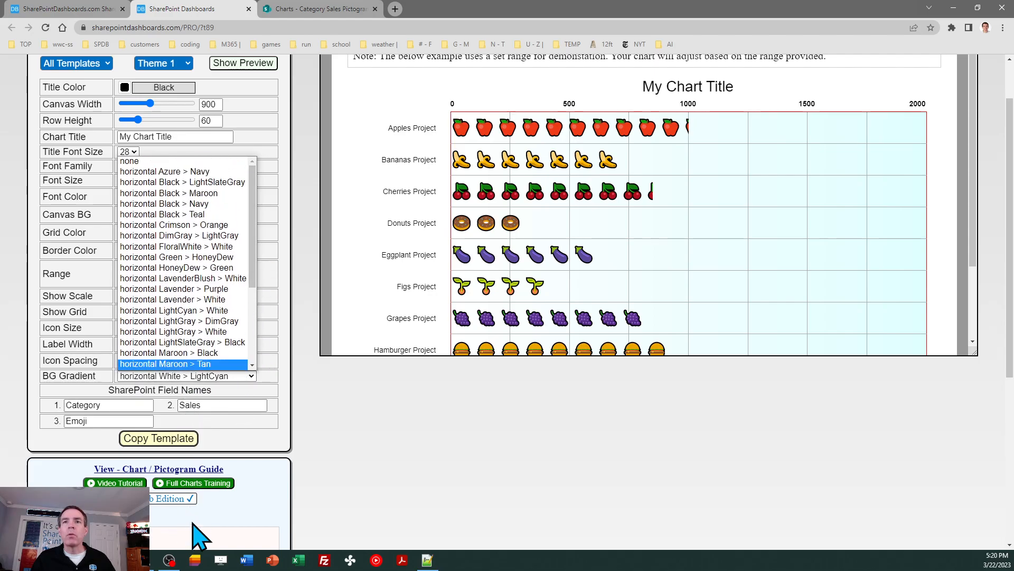
click(158, 161)
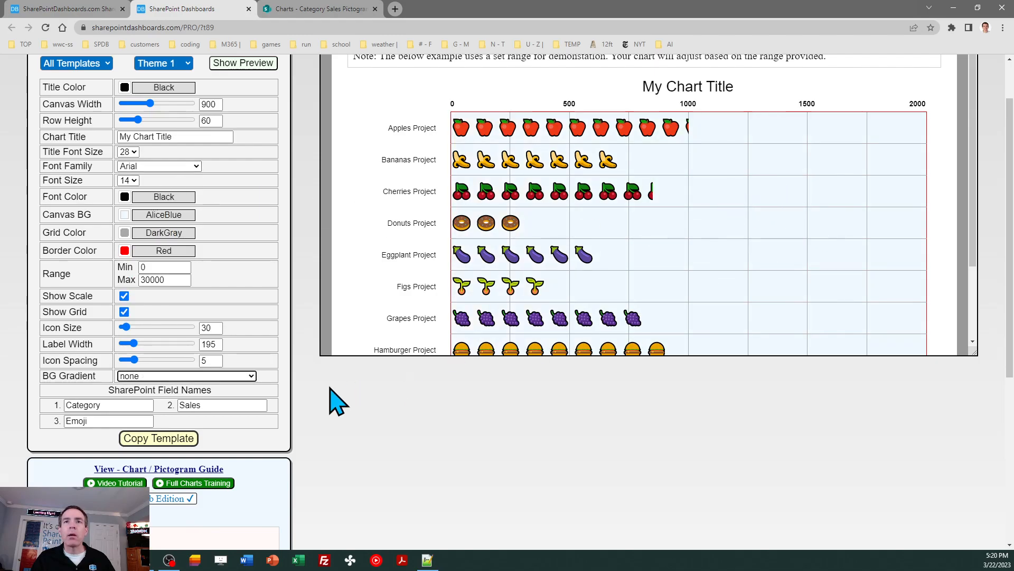
click(176, 438)
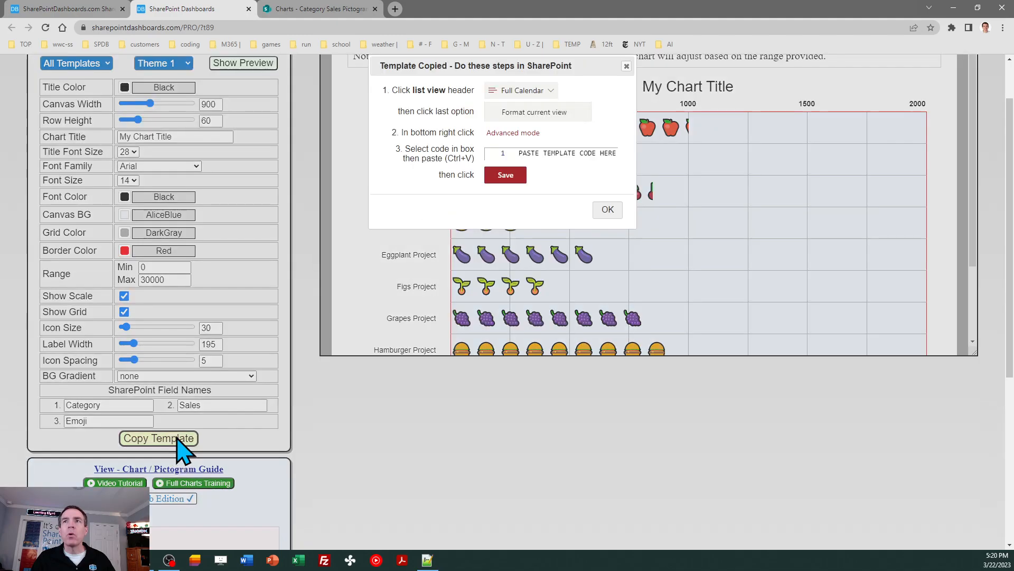
click(606, 210)
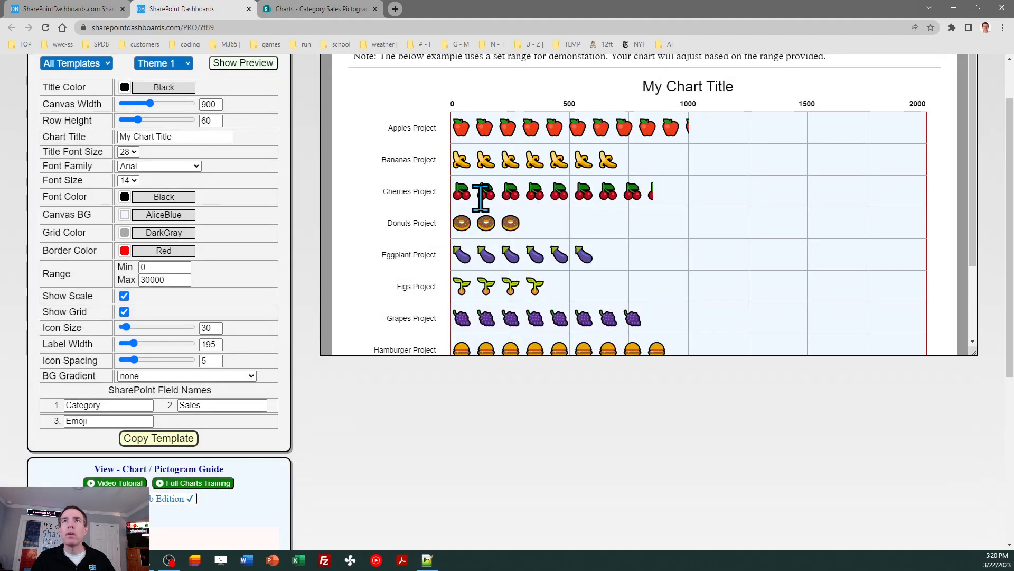
Return to the Category Sales Pictogram list and save its current view as a public view named Pictogram.
click(315, 9)
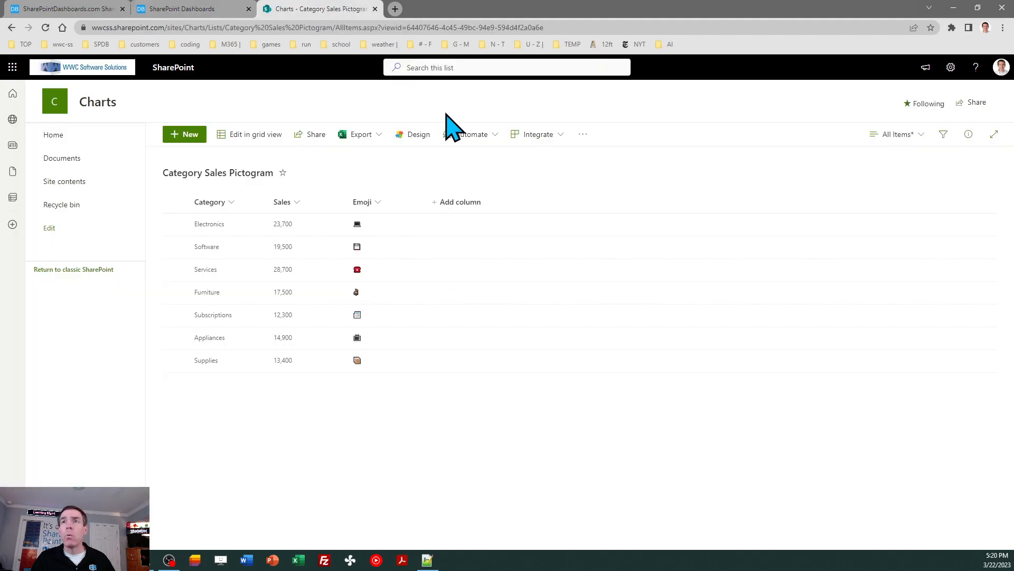
click(898, 136)
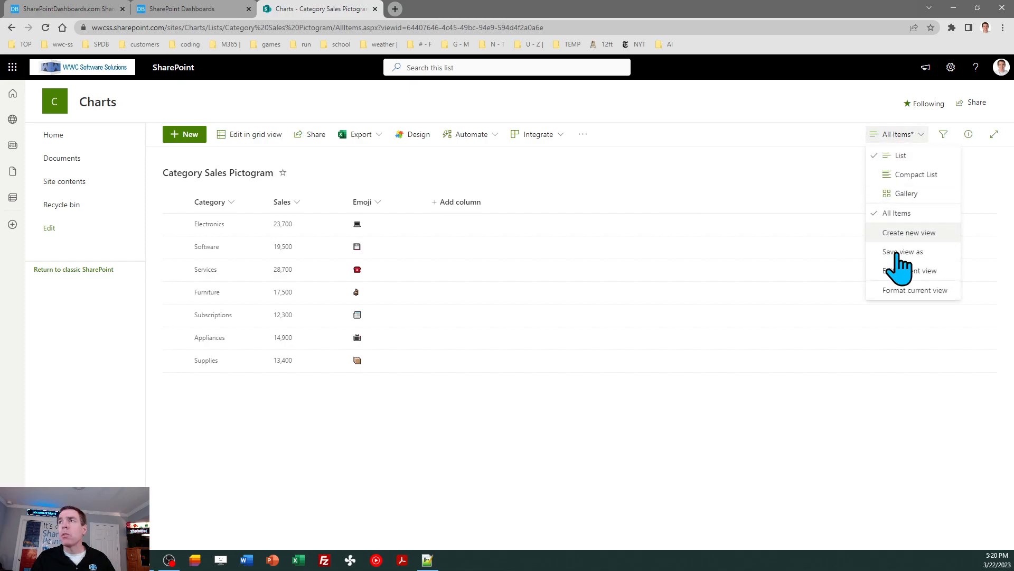
click(902, 251)
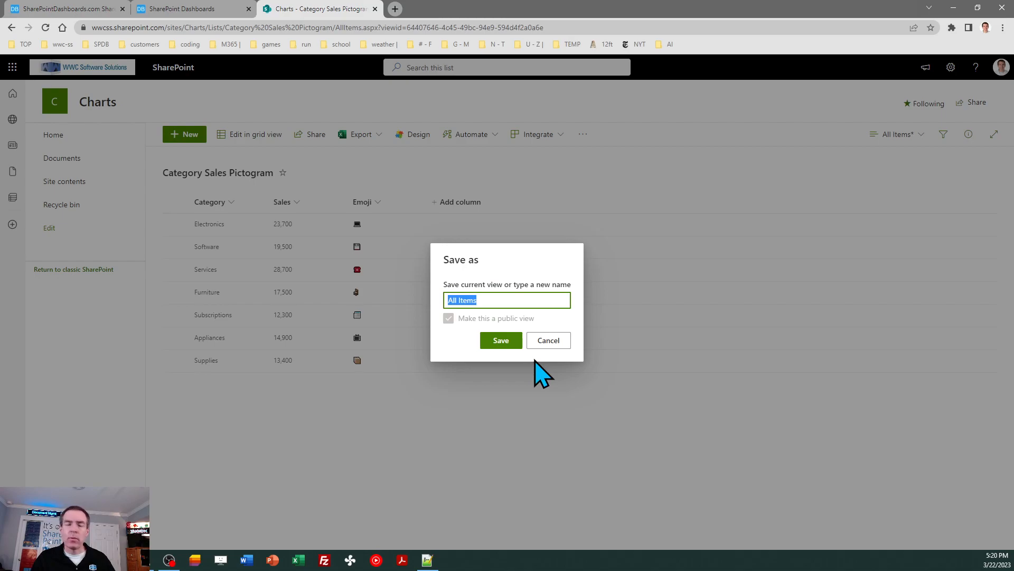
text(Fict)
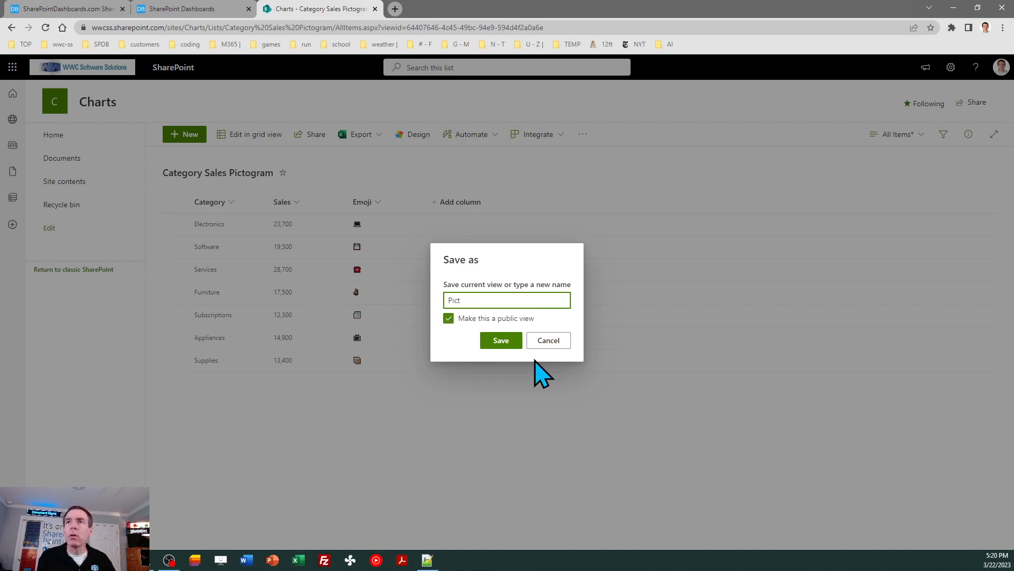
key(Return)
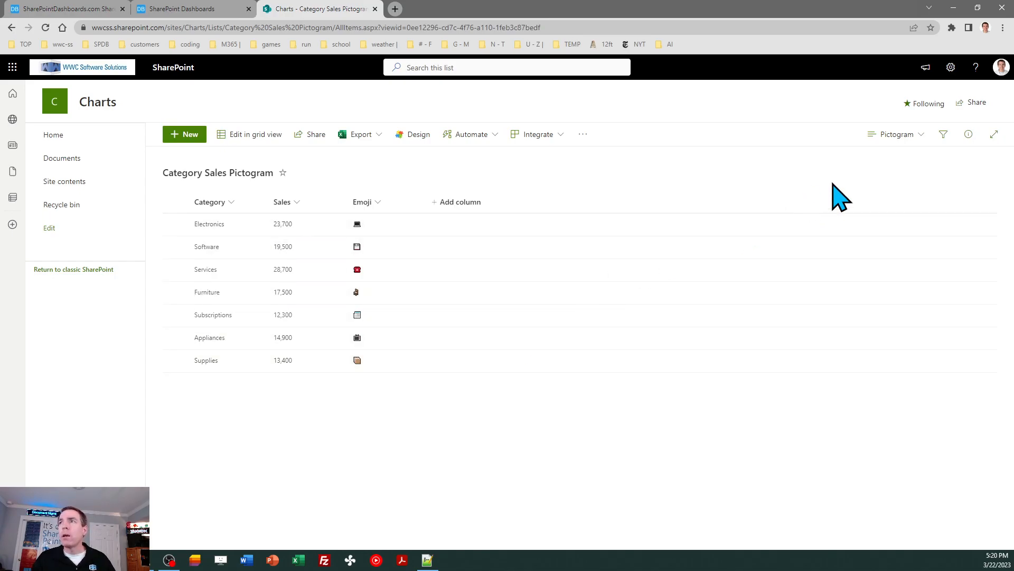
Replace the Pictogram view's formatting JSON with the copied template code and save it.
click(902, 134)
click(898, 132)
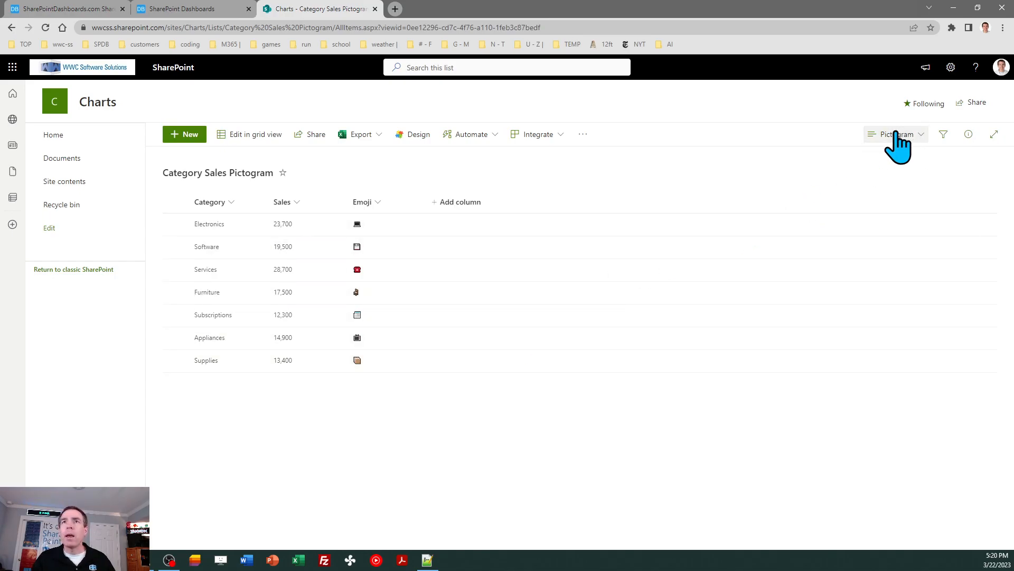
click(900, 133)
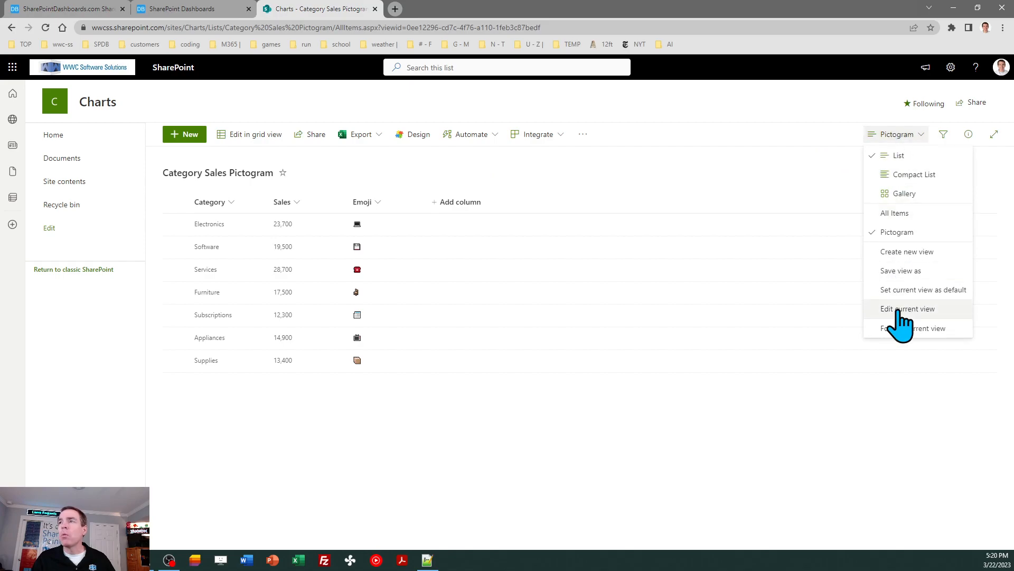
click(898, 332)
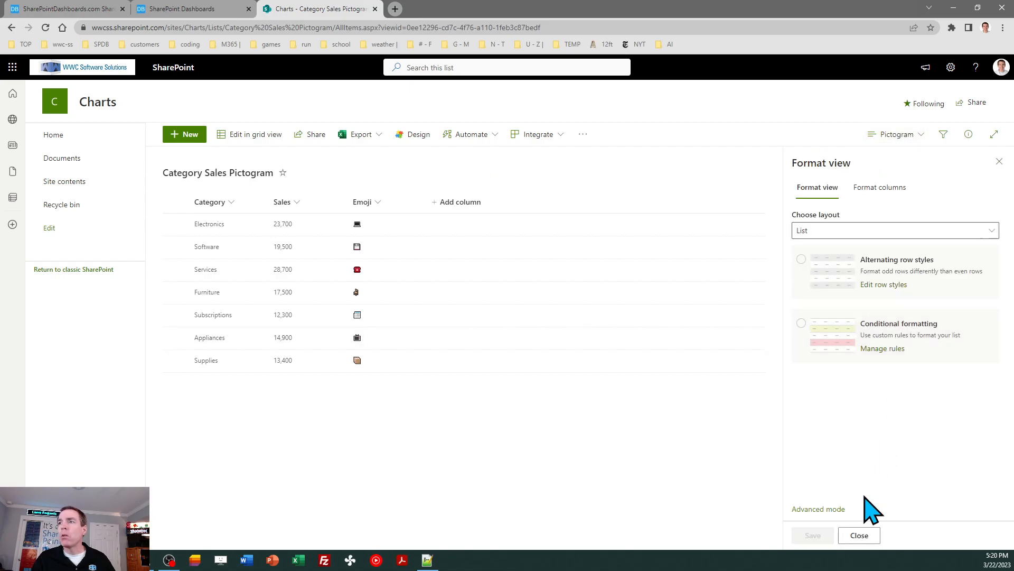
click(830, 508)
click(848, 377)
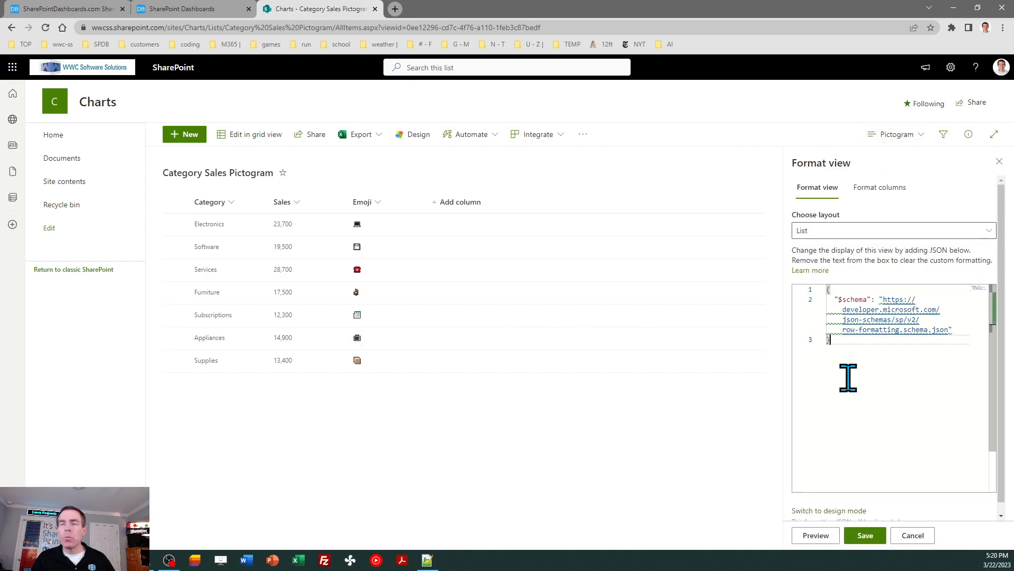
key(ctrl+a)
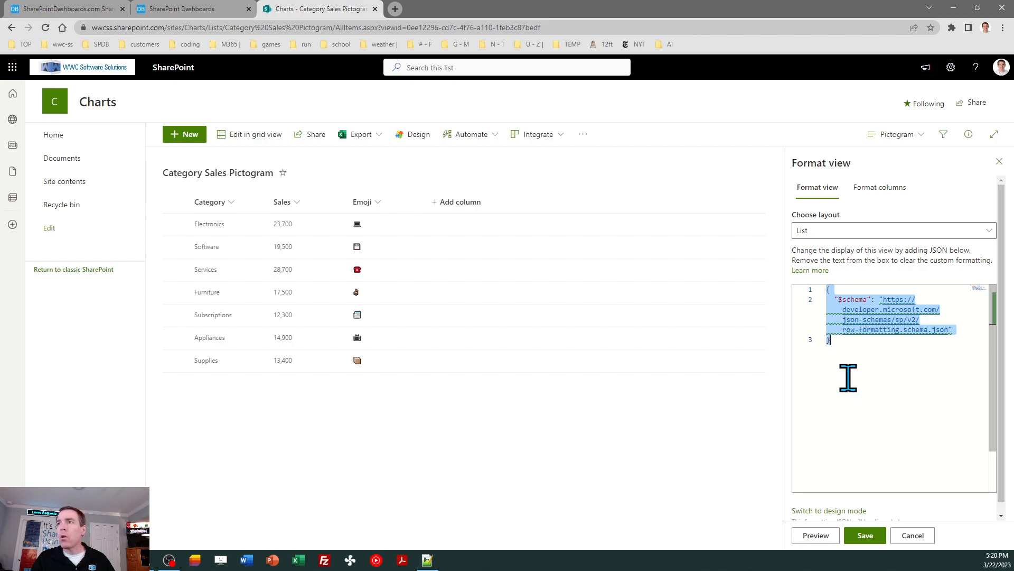
key(ctrl+v)
click(865, 535)
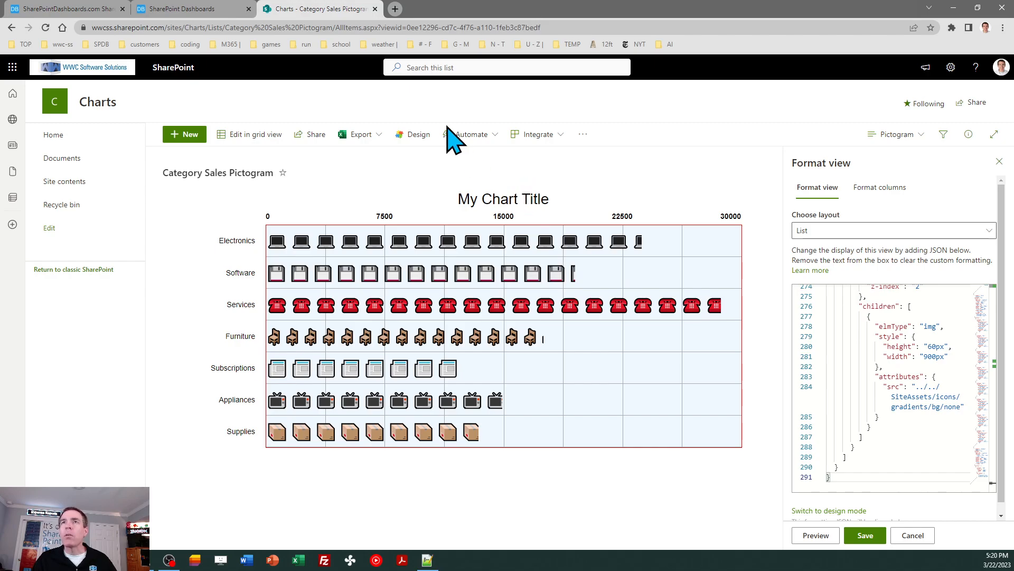
Return to the pictogram template, set the chart title to Category Sales, and copy the updated template code.
click(200, 9)
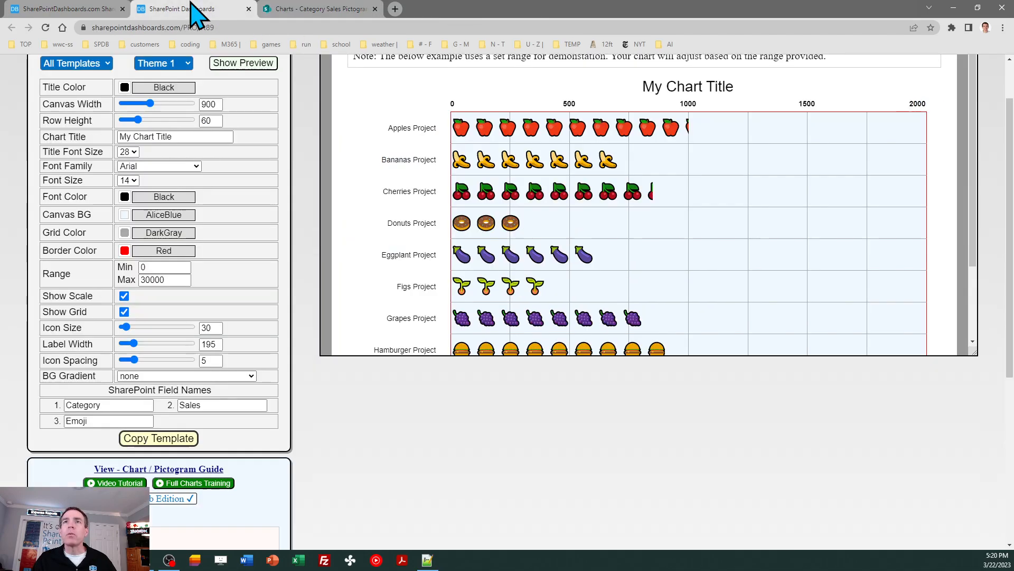
triple_click(181, 136)
text(C)
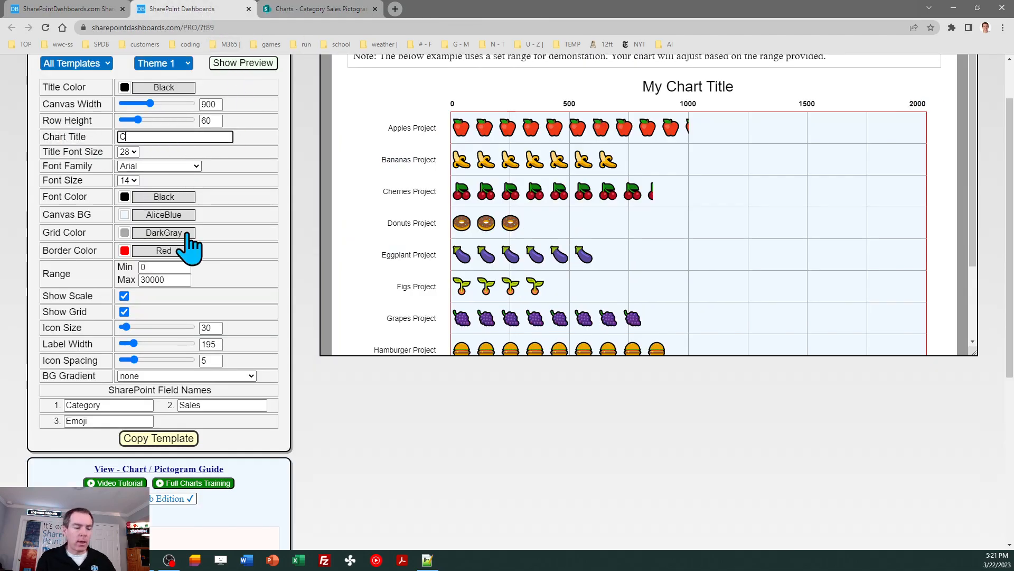
text(atego)
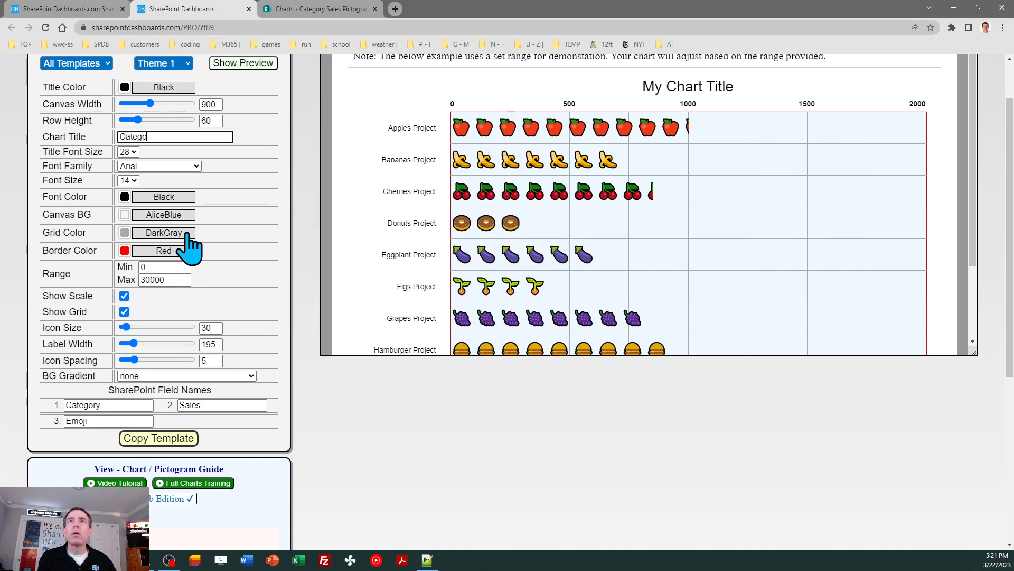
text(ry Sales)
key(Tab)
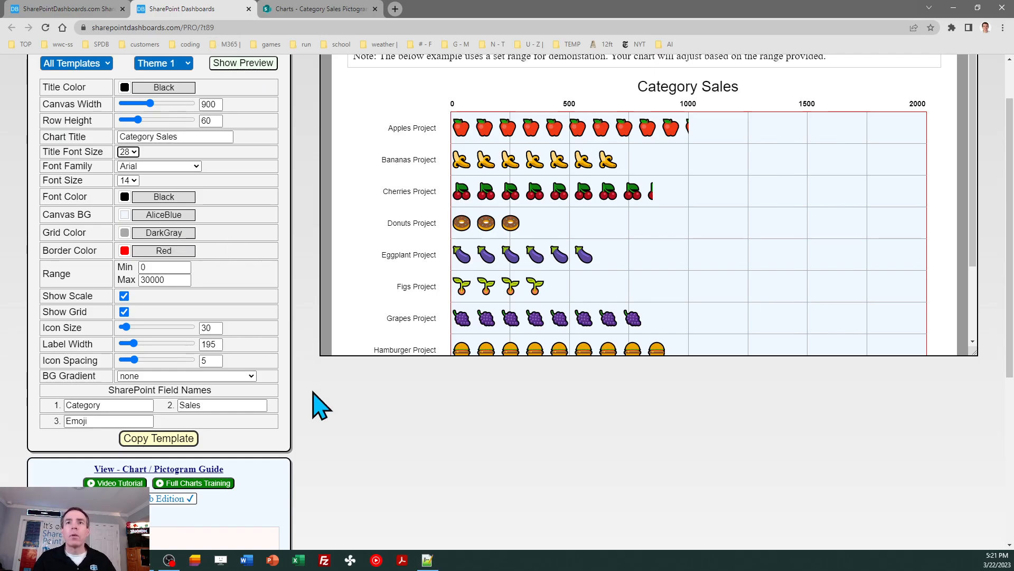
click(181, 441)
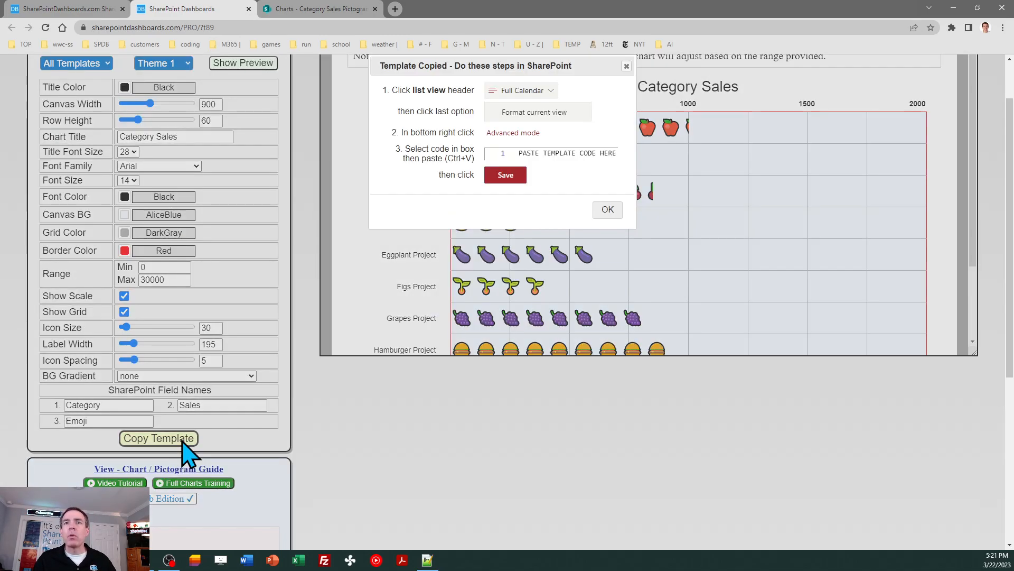
Return to the Category Sales Pictogram list, replace the Pictogram view's formatting JSON with the copied titled template code, and save it.
click(608, 210)
click(338, 11)
click(873, 376)
key(ctrl+a)
key(ctrl+v)
click(869, 536)
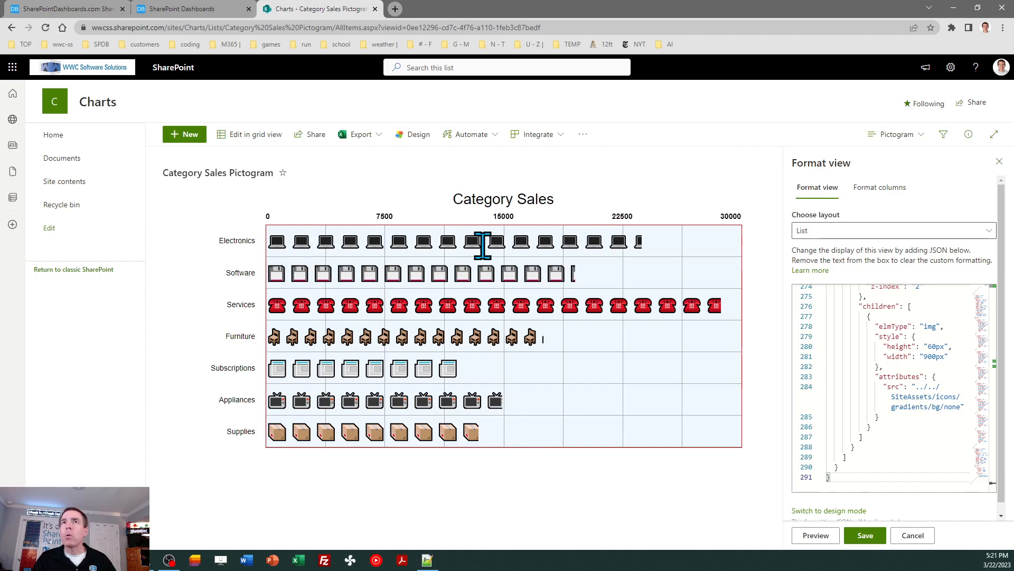
Back in the pictogram template, set the canvas width to 1100 and row height to 80, then copy the template code.
click(190, 9)
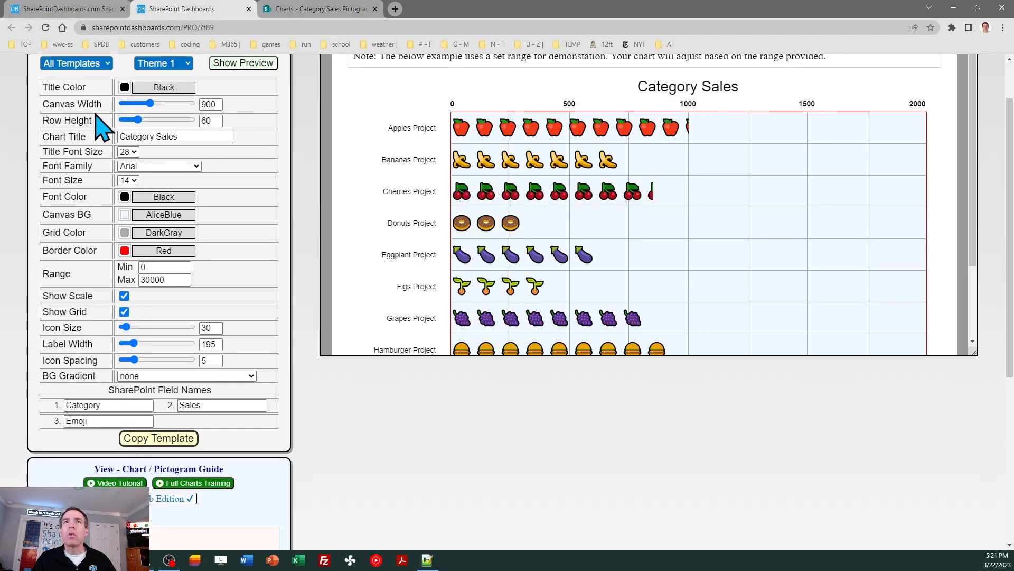
double_click(212, 104)
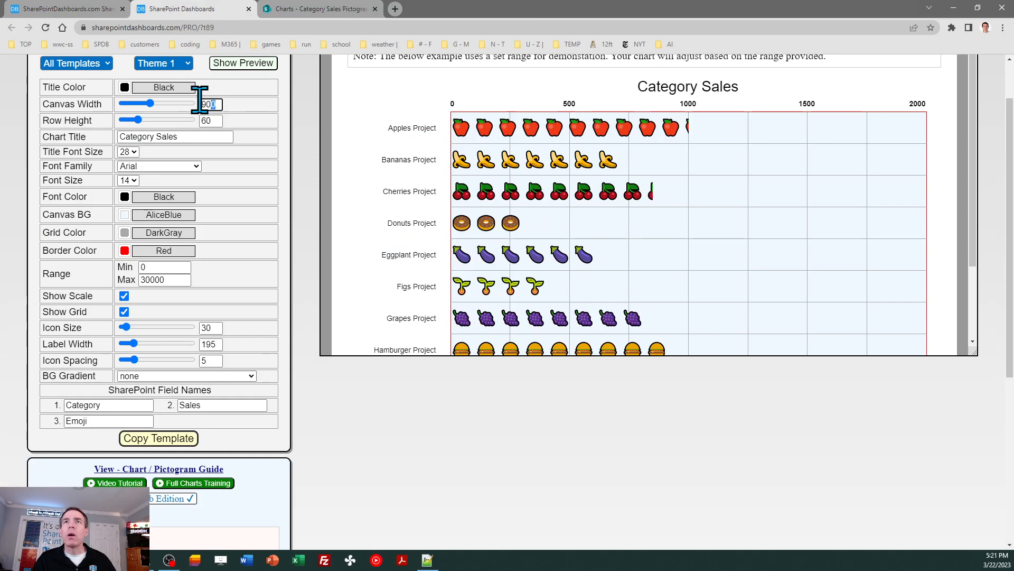
text(11)
key(Tab)
key(Tab)
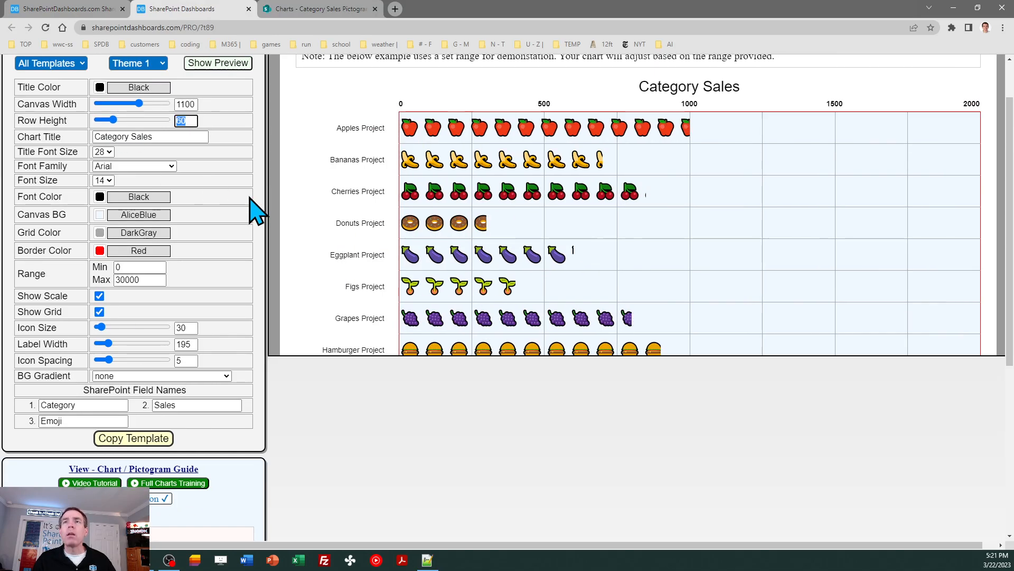
text(80)
key(Tab)
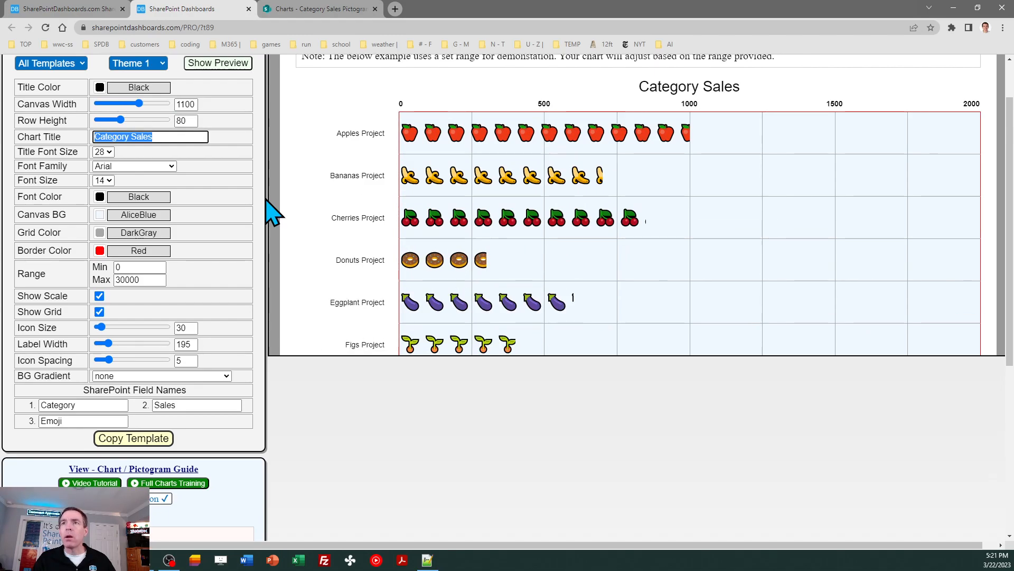
click(138, 438)
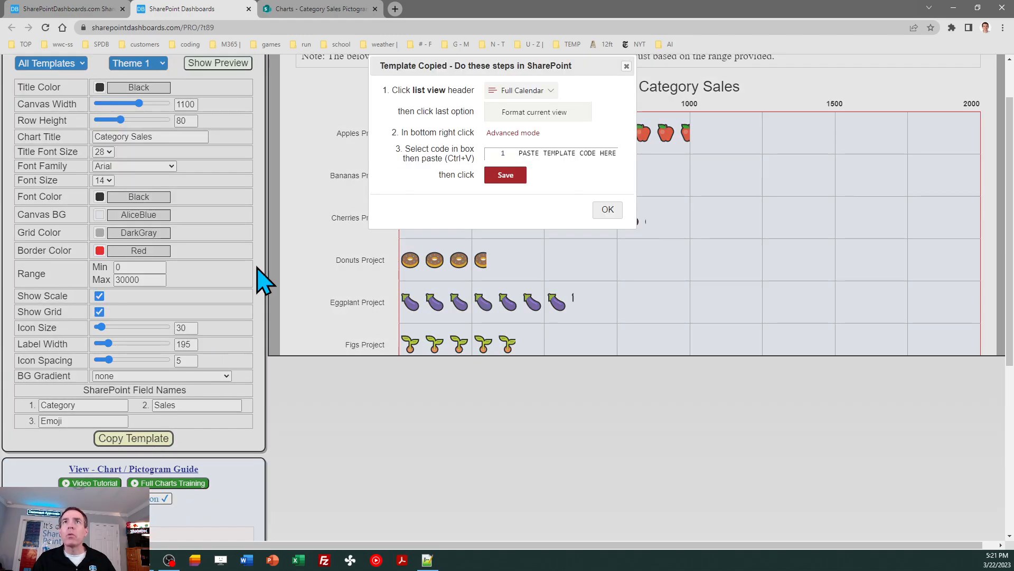
click(606, 208)
Overwrite the Pictogram view's formatting JSON in SharePoint with the resized template code, save it, and close the formatting pane.
click(328, 9)
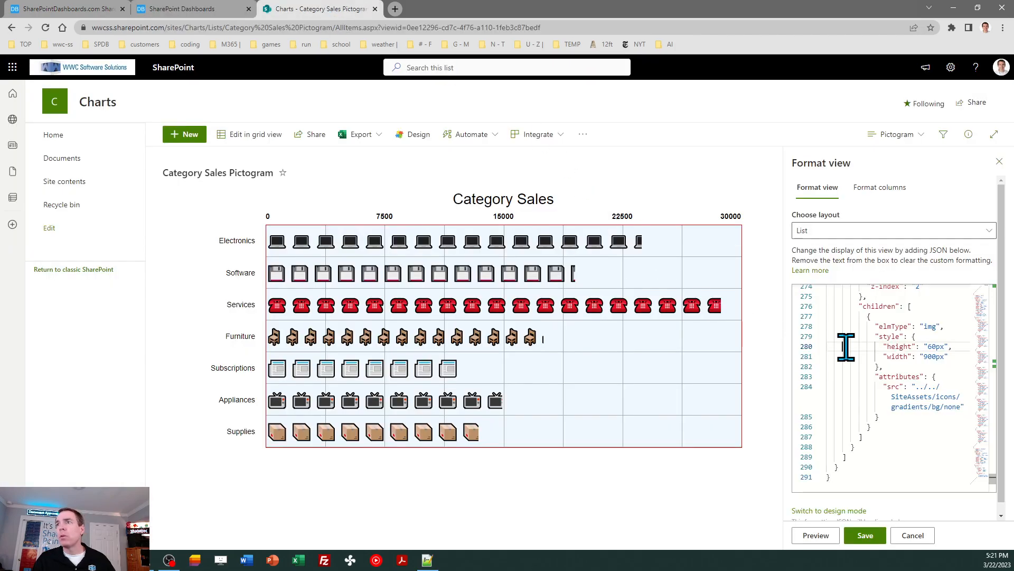
key(ctrl+a)
key(ctrl+v)
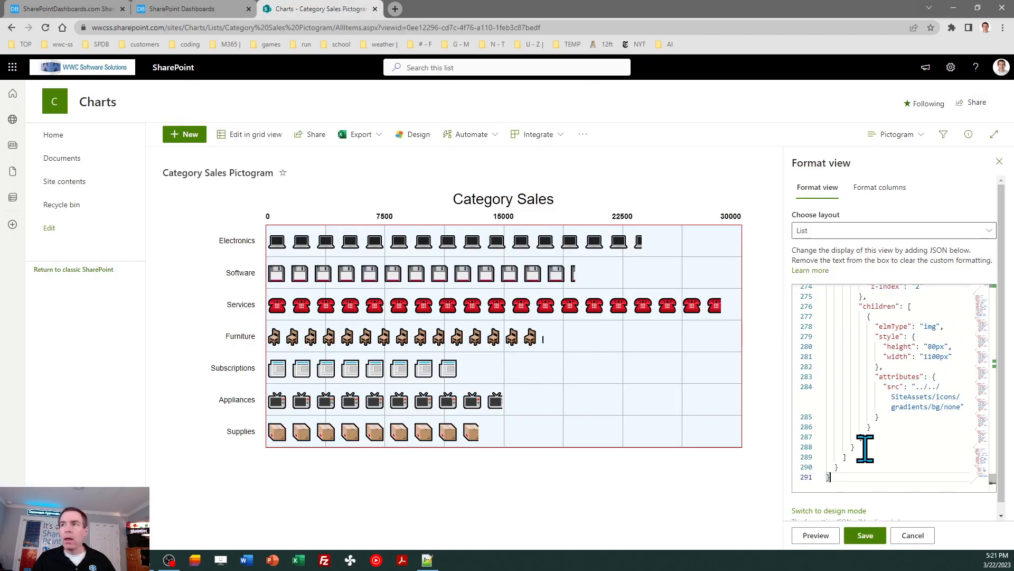
click(865, 537)
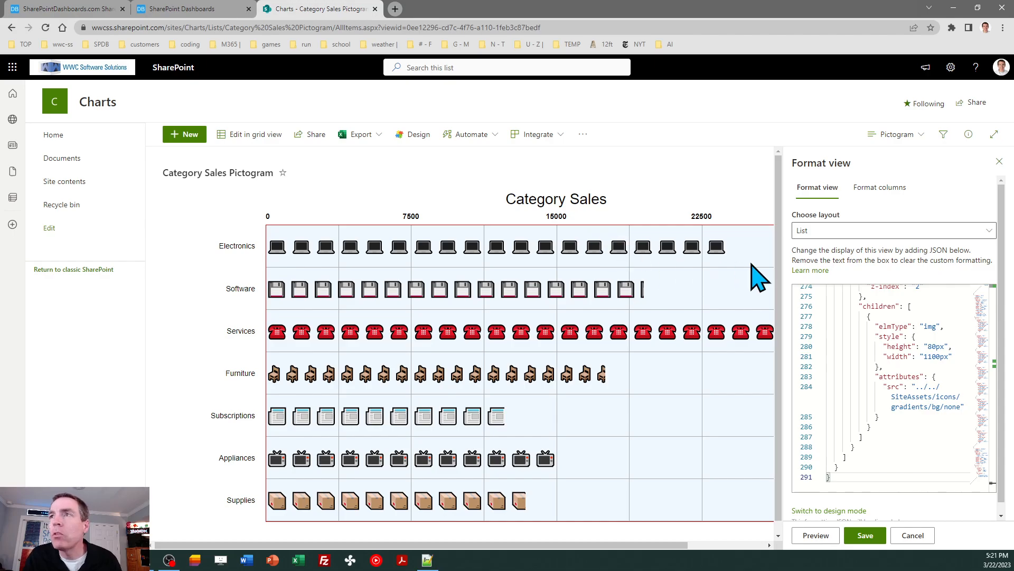
click(998, 161)
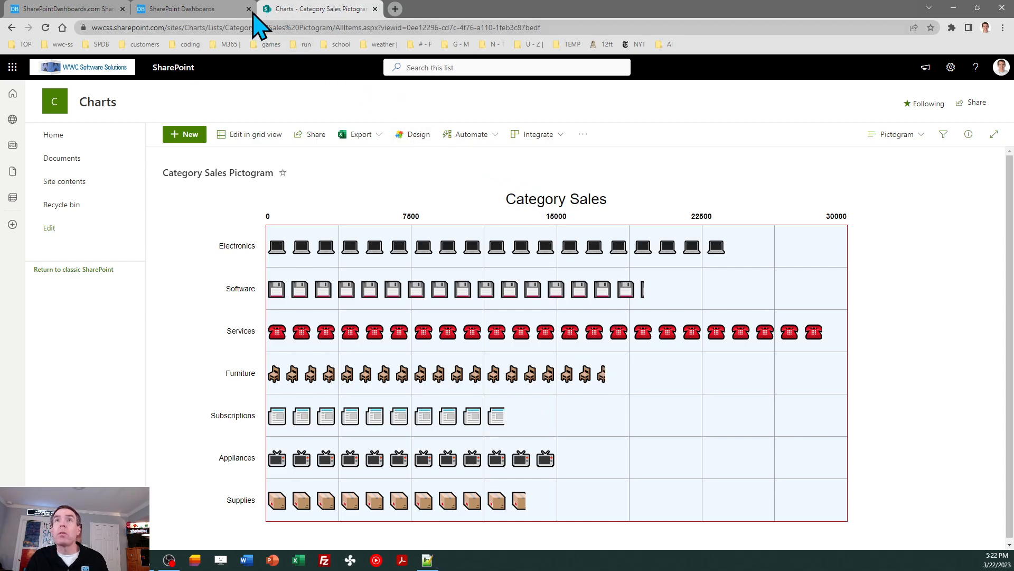
Return to the pictogram template, set the icon size to 50, and copy the updated template code.
click(187, 12)
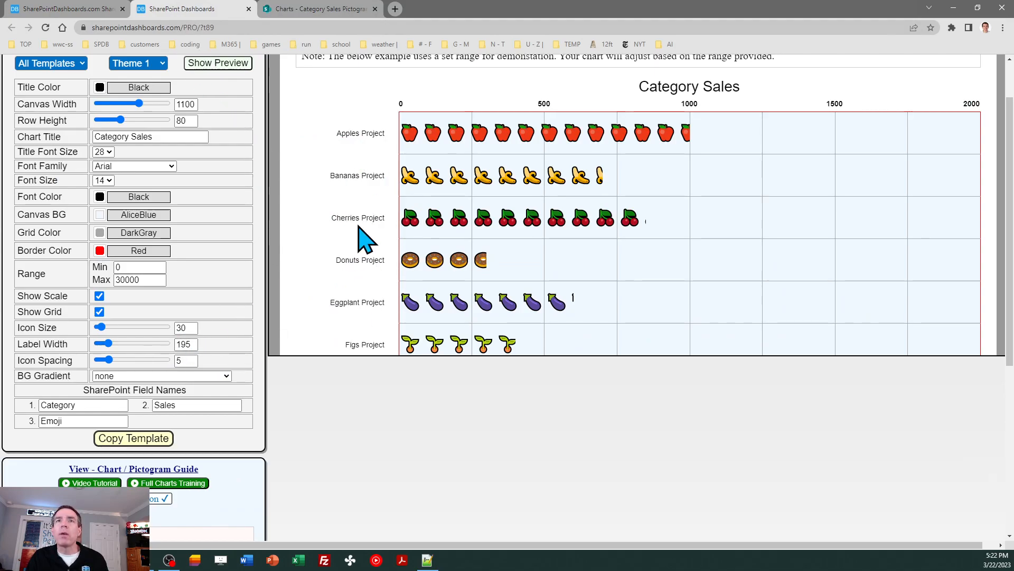
click(99, 312)
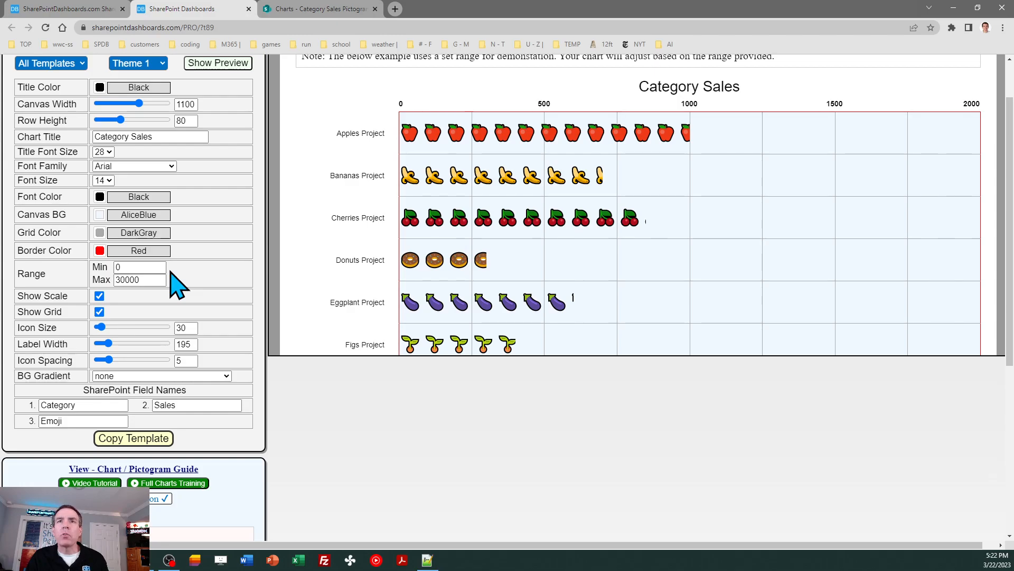
double_click(183, 329)
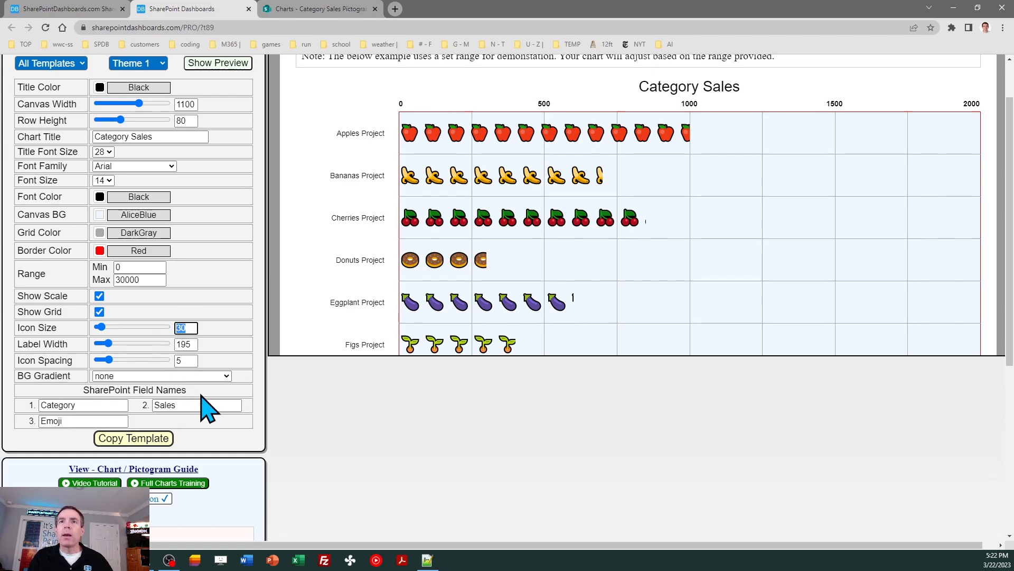
text(50)
key(Tab)
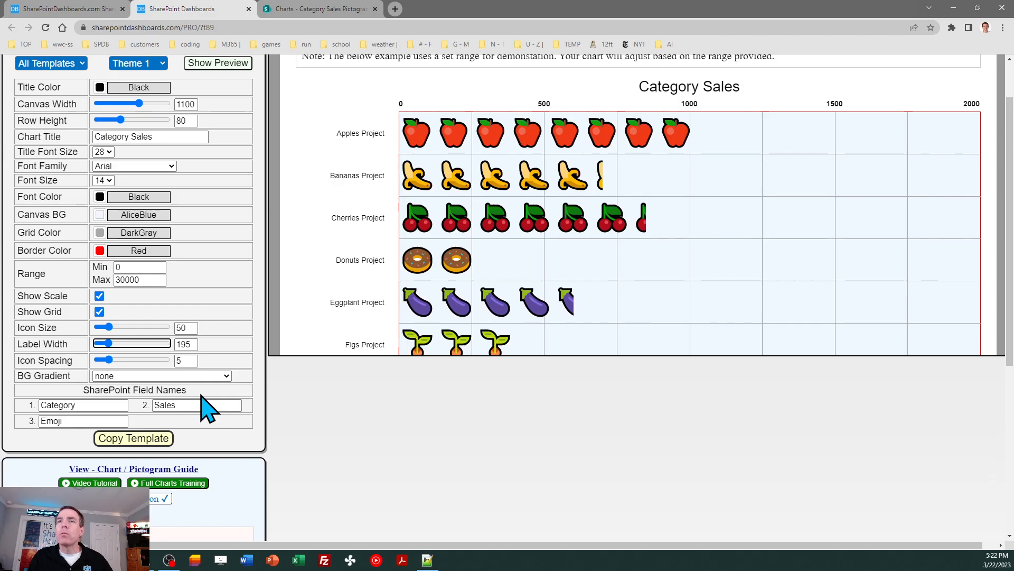
click(135, 438)
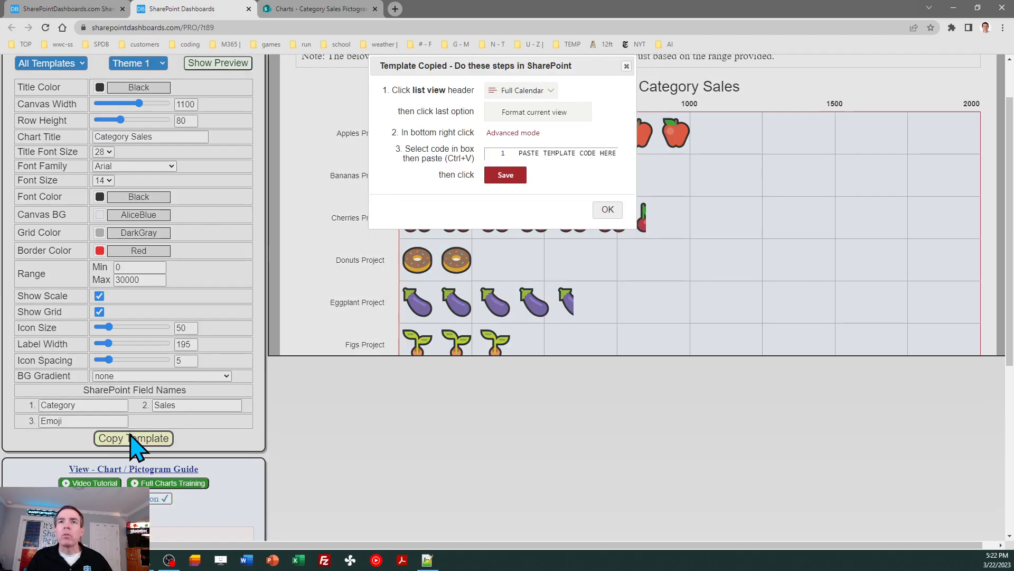
click(608, 209)
Reopen the Pictogram view's formatting in SharePoint, replace its JSON with the larger-icon template code, save, and close the pane.
click(309, 10)
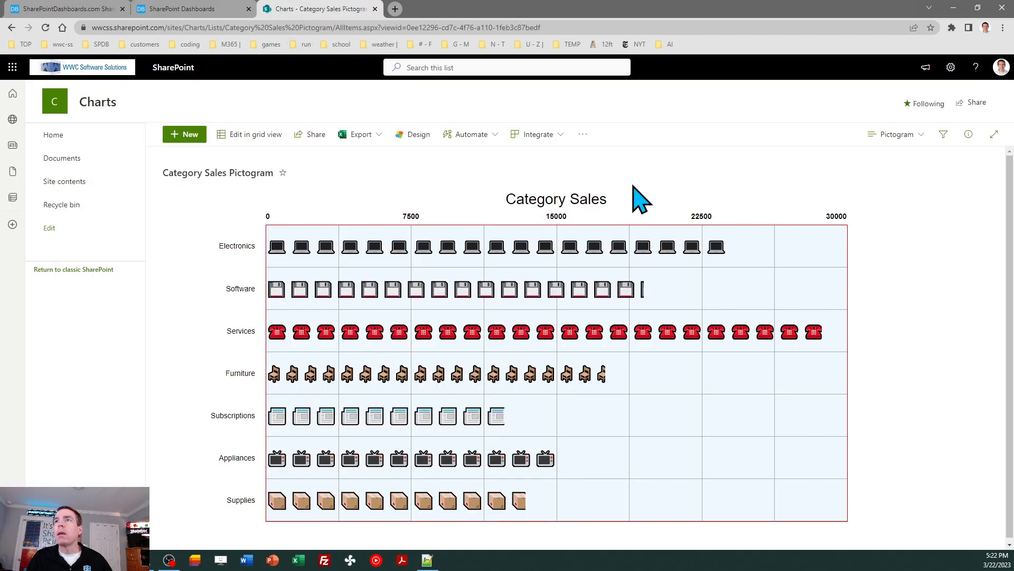
click(892, 135)
click(903, 329)
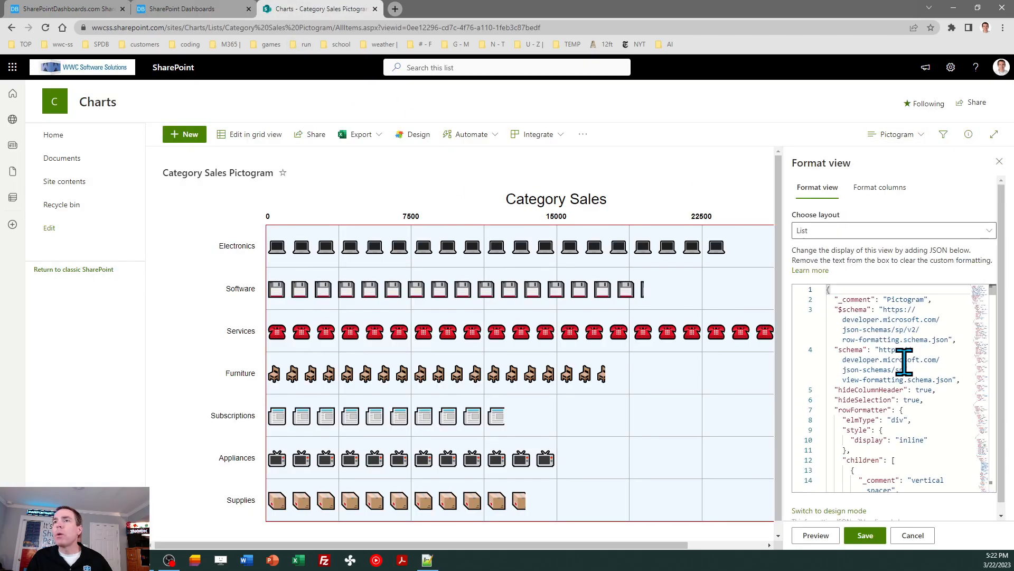
click(867, 390)
key(ctrl+a)
key(ctrl+v)
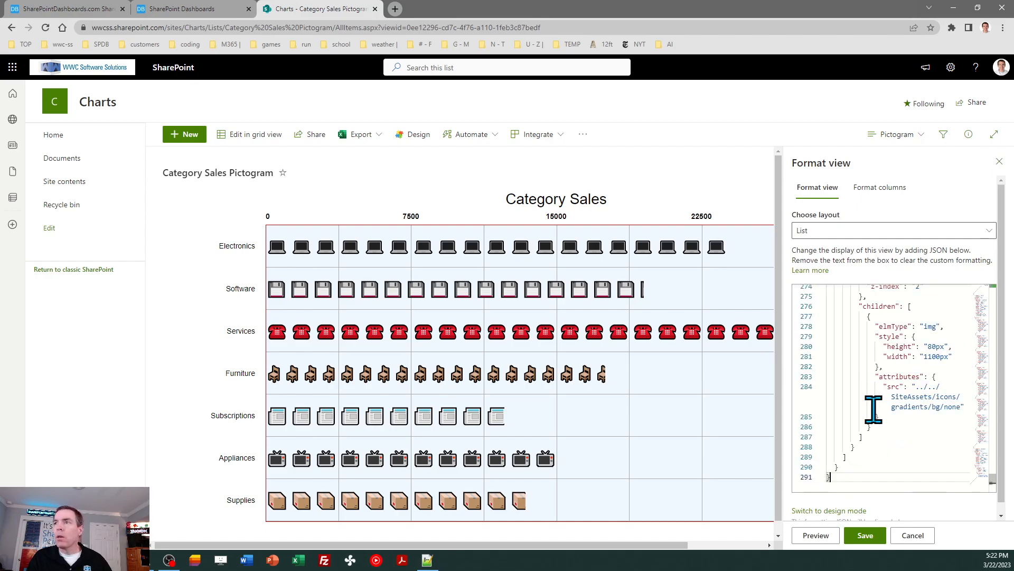
click(866, 534)
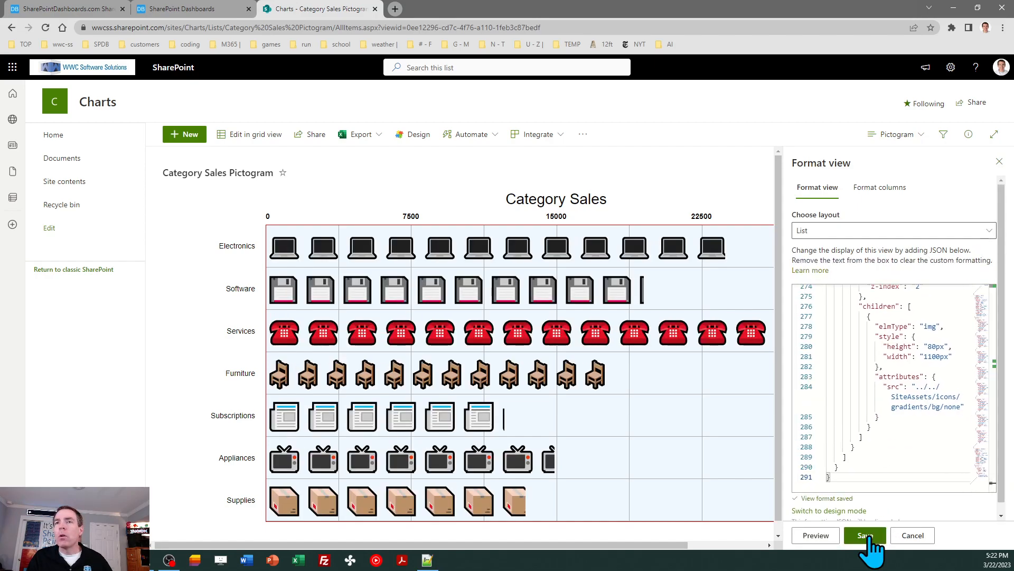
click(999, 162)
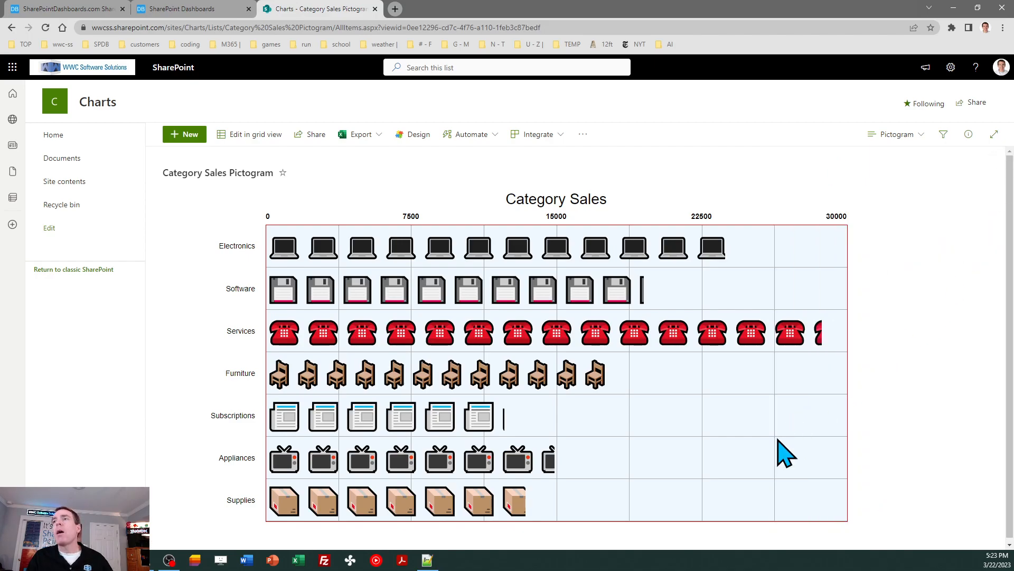